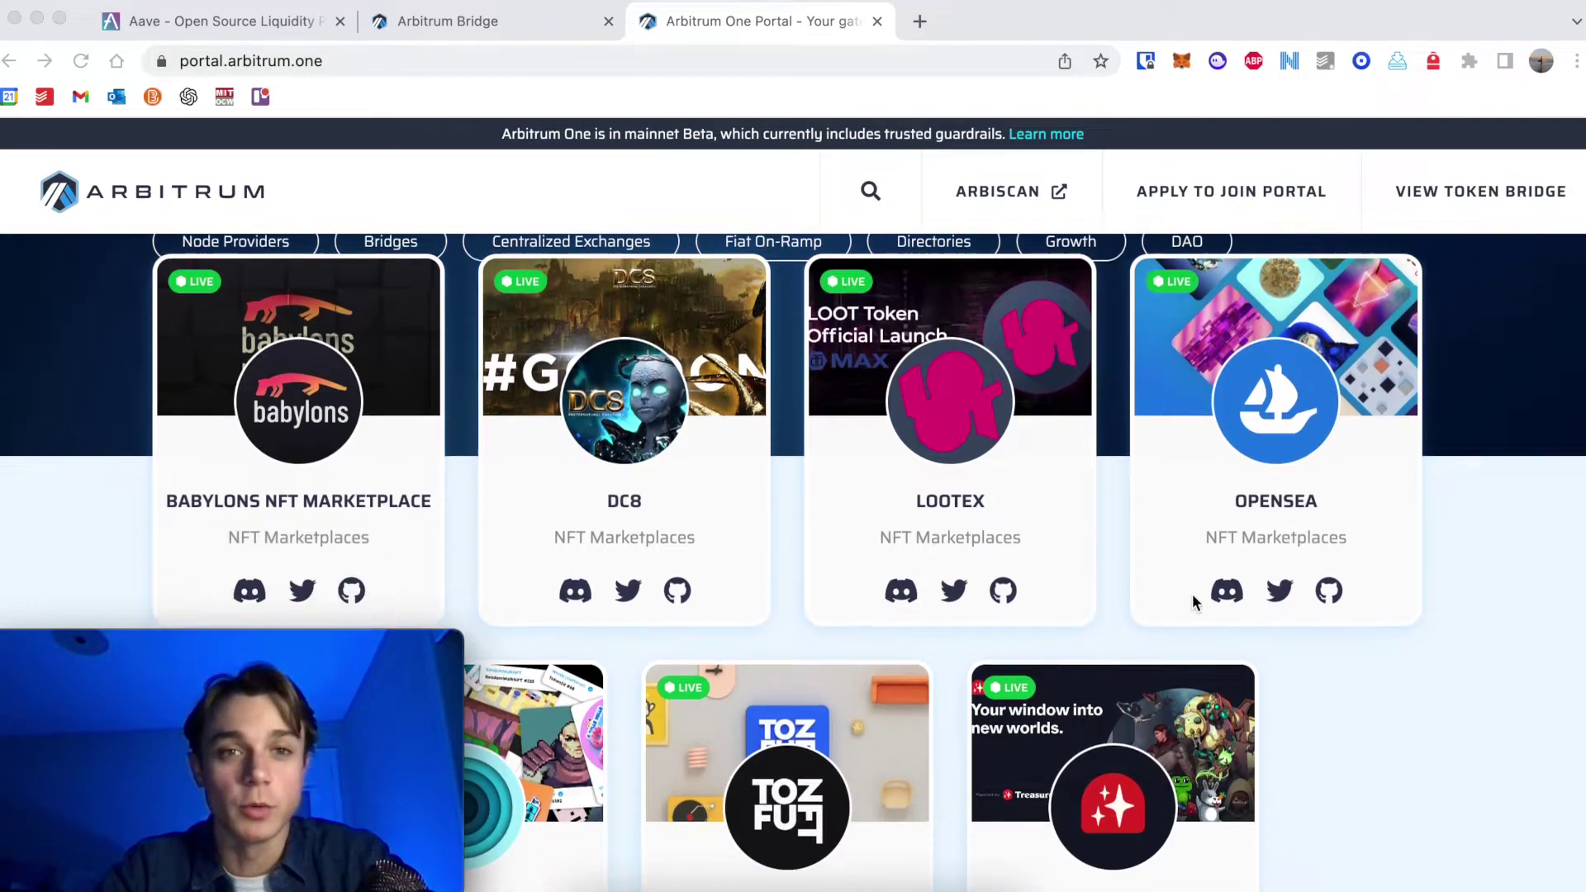
Scroll the portal's NFT Marketplaces section and open Stratos (stratosnft.io) in a new tab.
scroll(1193, 595, up, 2)
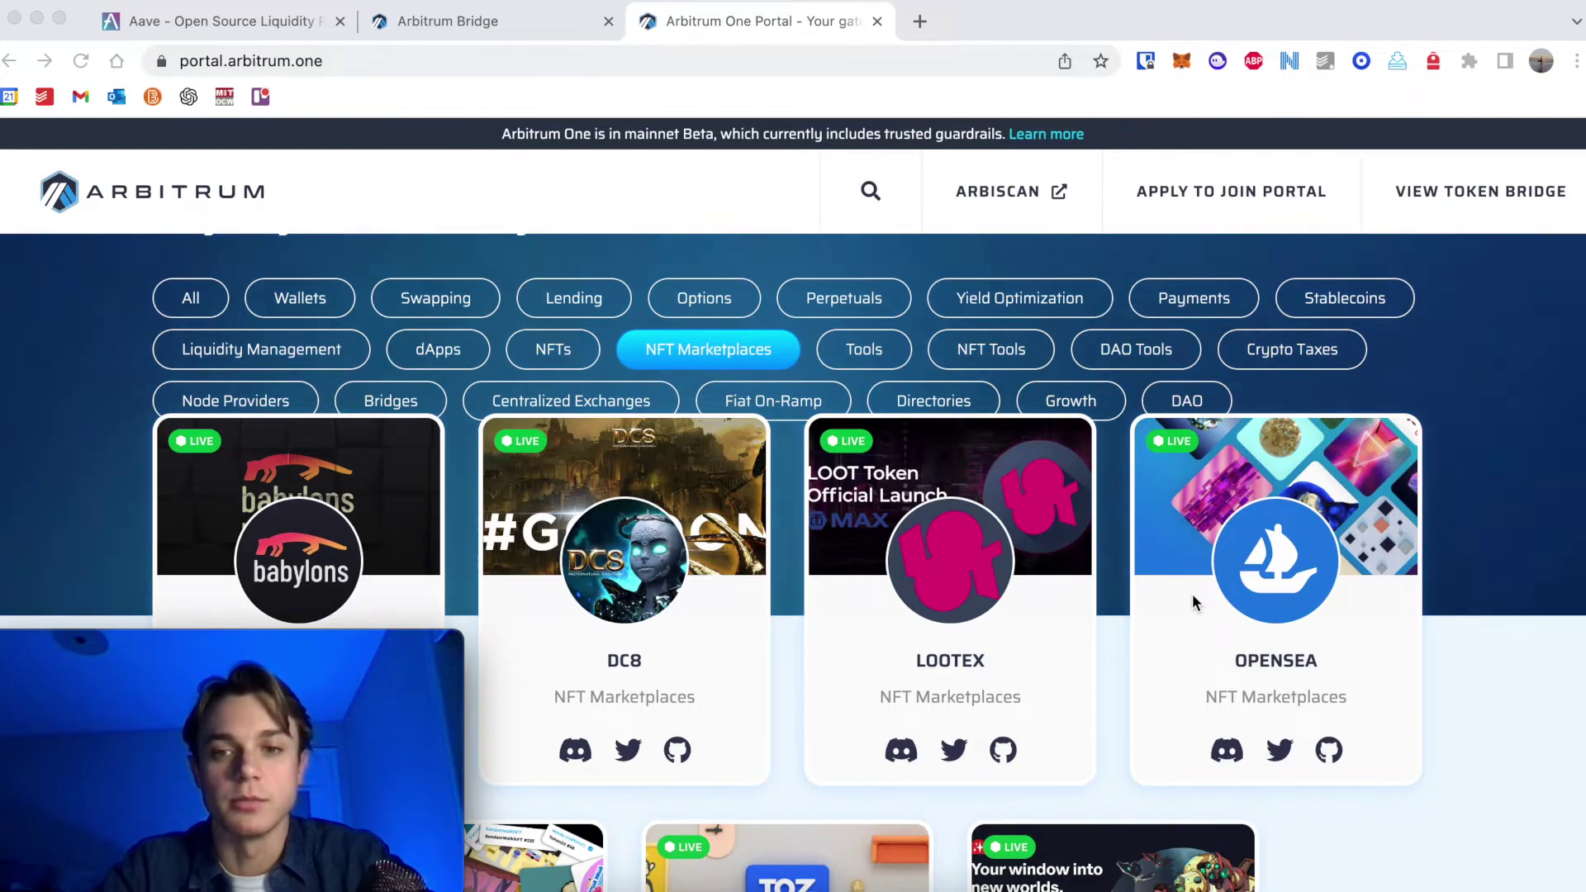
scroll(1192, 596, down, 2)
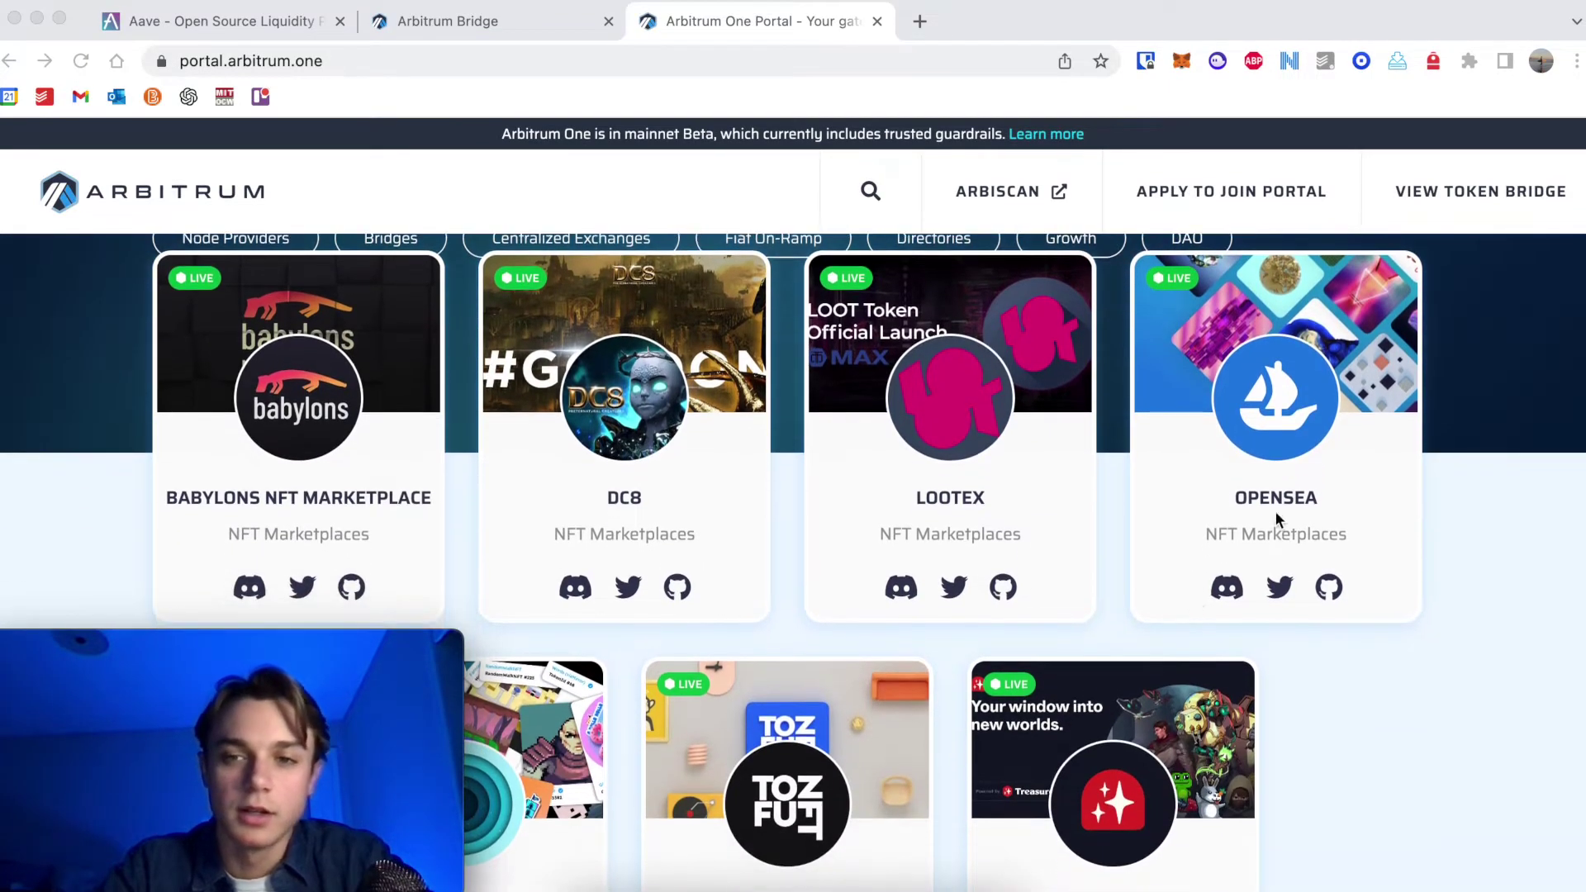
scroll(810, 528, down, 3)
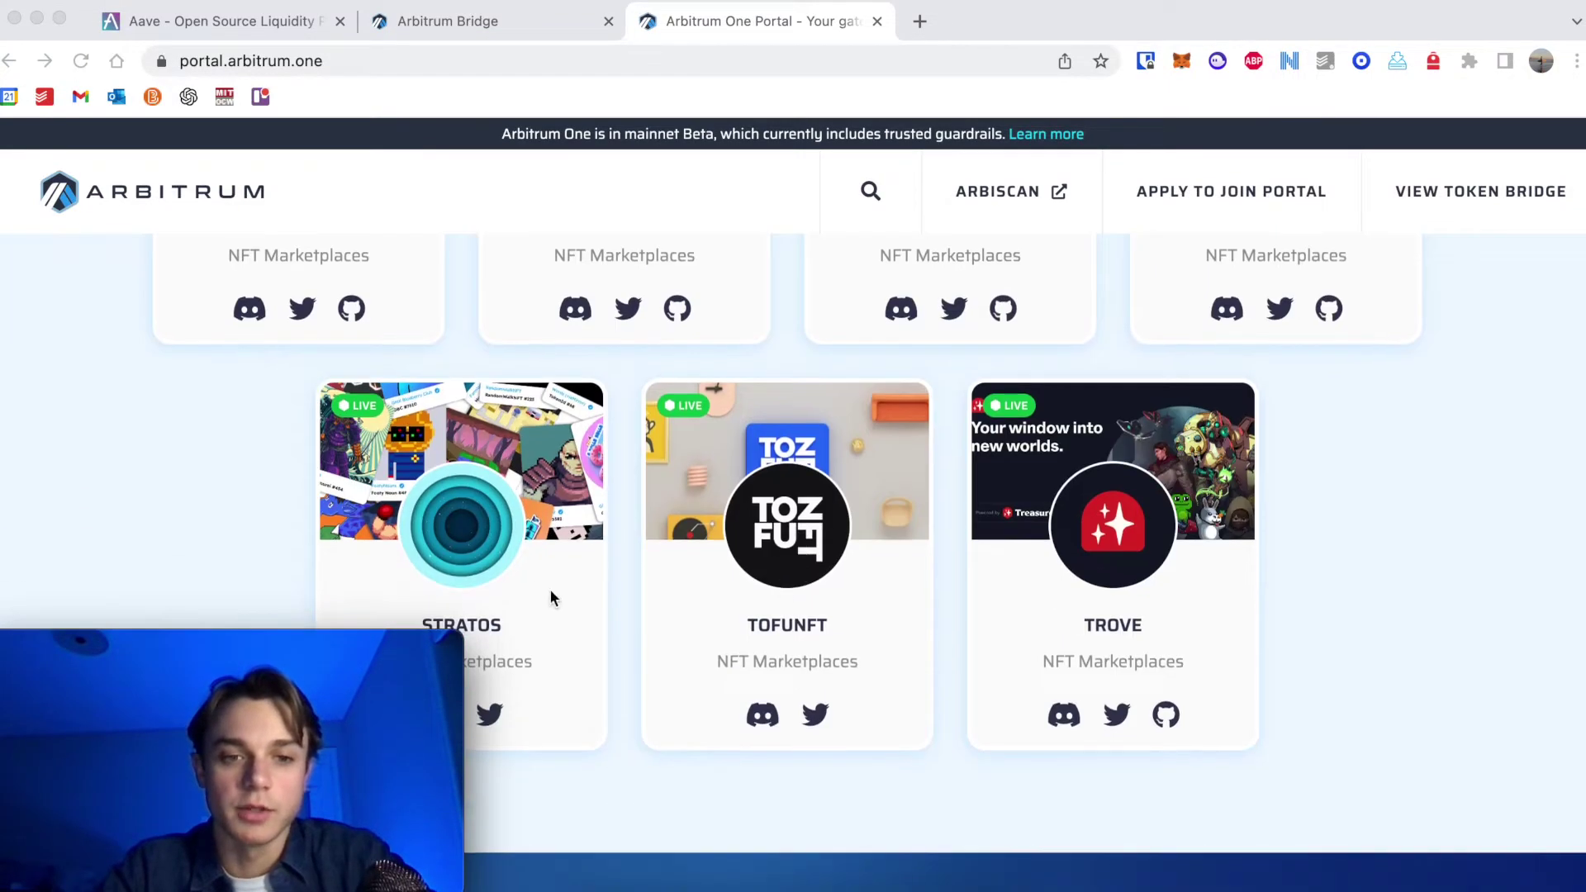
scroll(541, 588, down, 2)
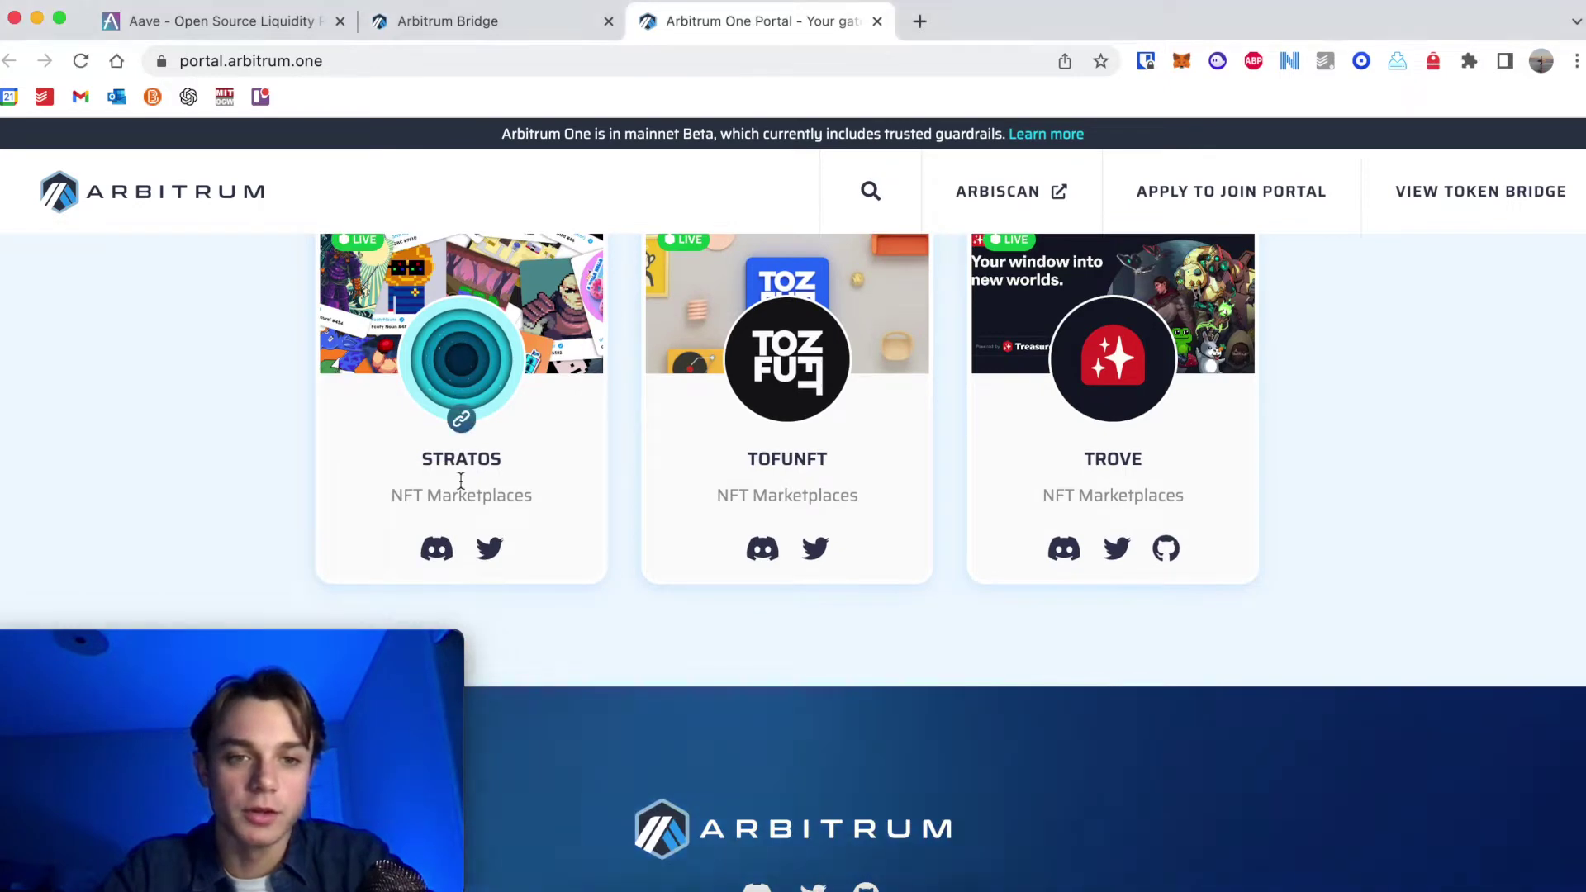
click(461, 419)
Return to the Arbitrum portal listing and open the OpenSea marketplace from its card.
click(742, 24)
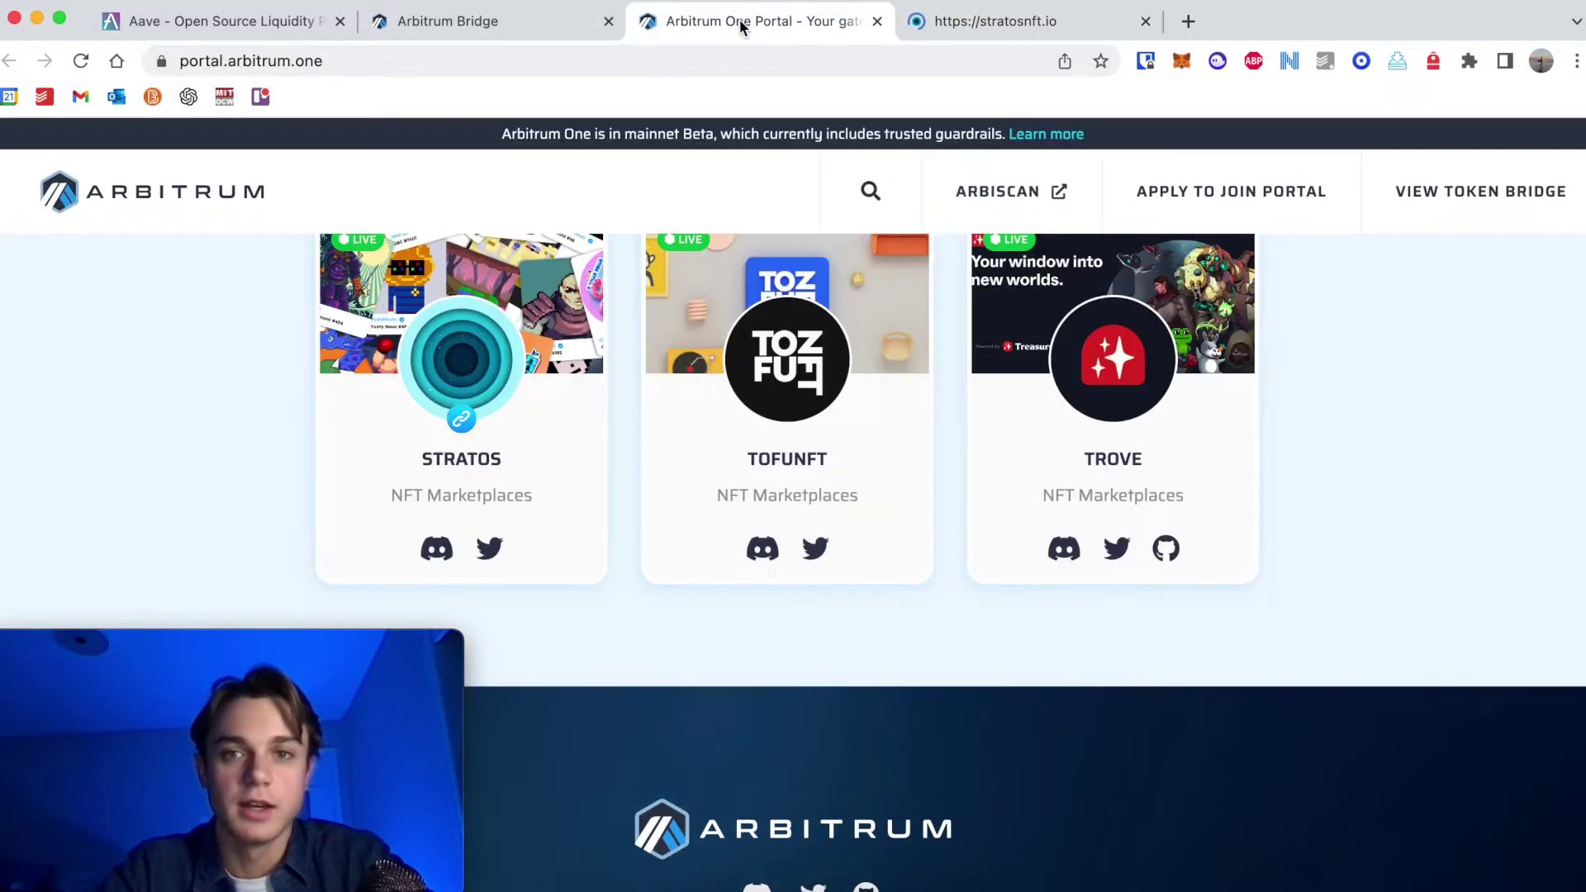
scroll(1286, 366, up, 4)
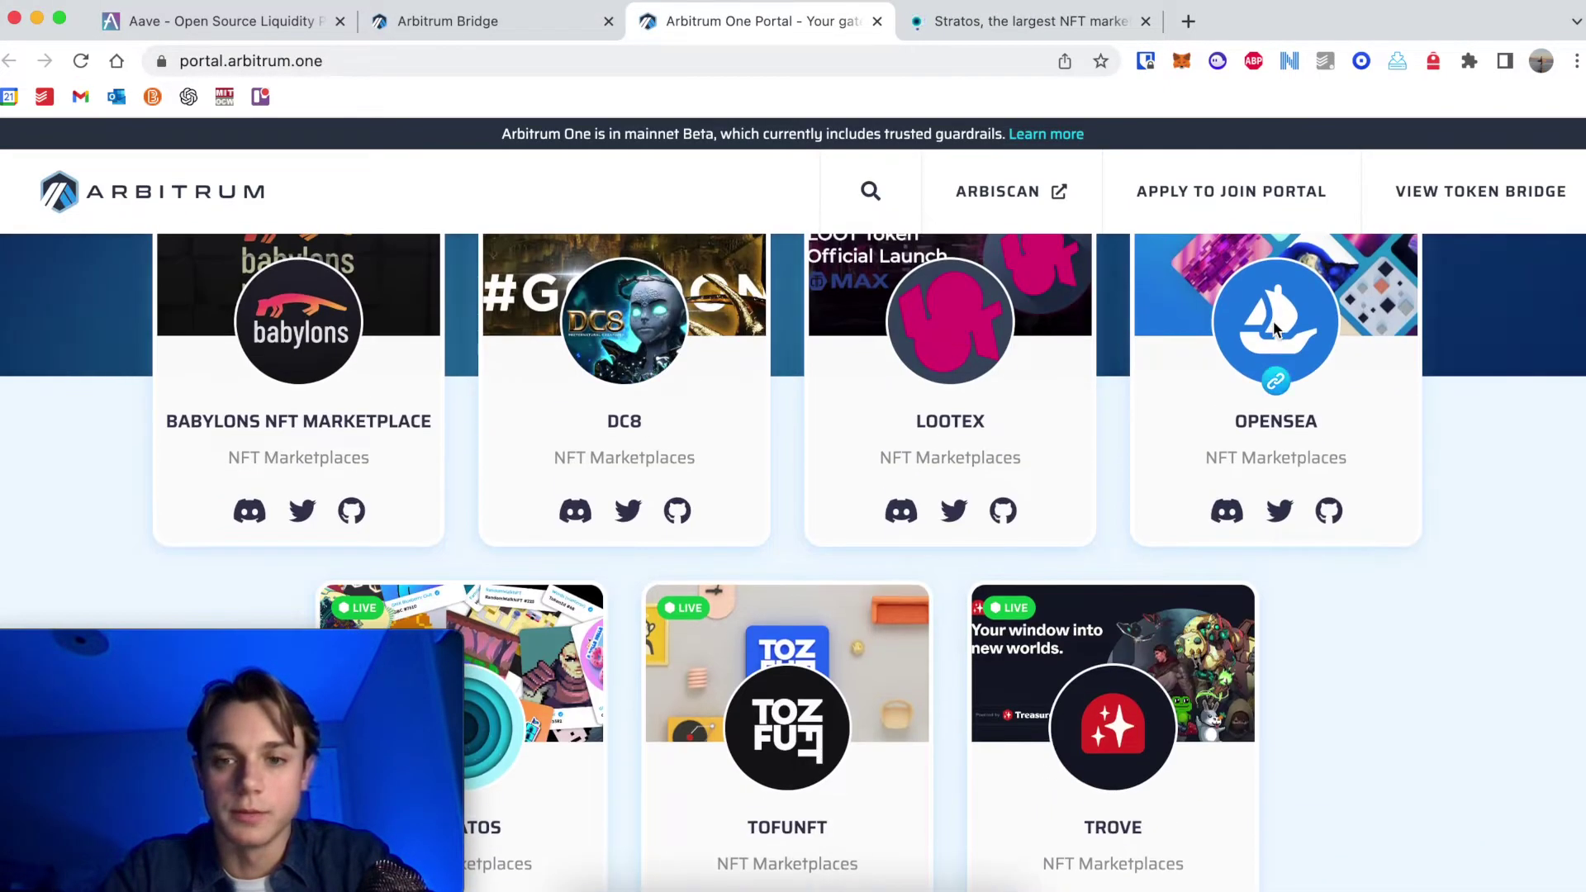
click(1274, 328)
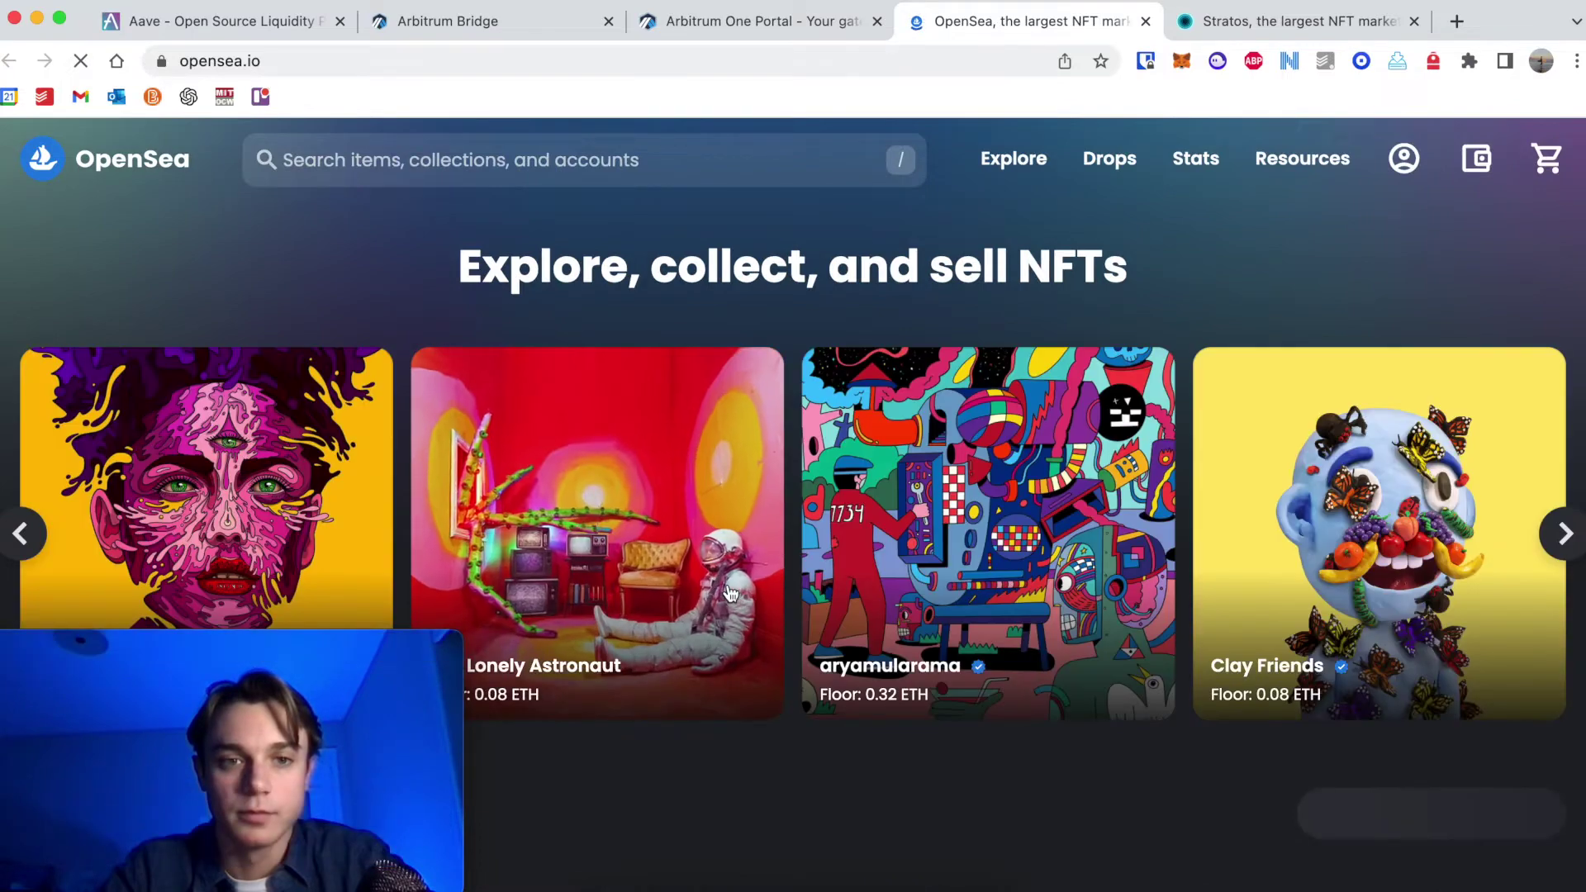
Browse the OpenSea home page, then open Stats > Rankings to see top collections.
scroll(731, 593, down, 3)
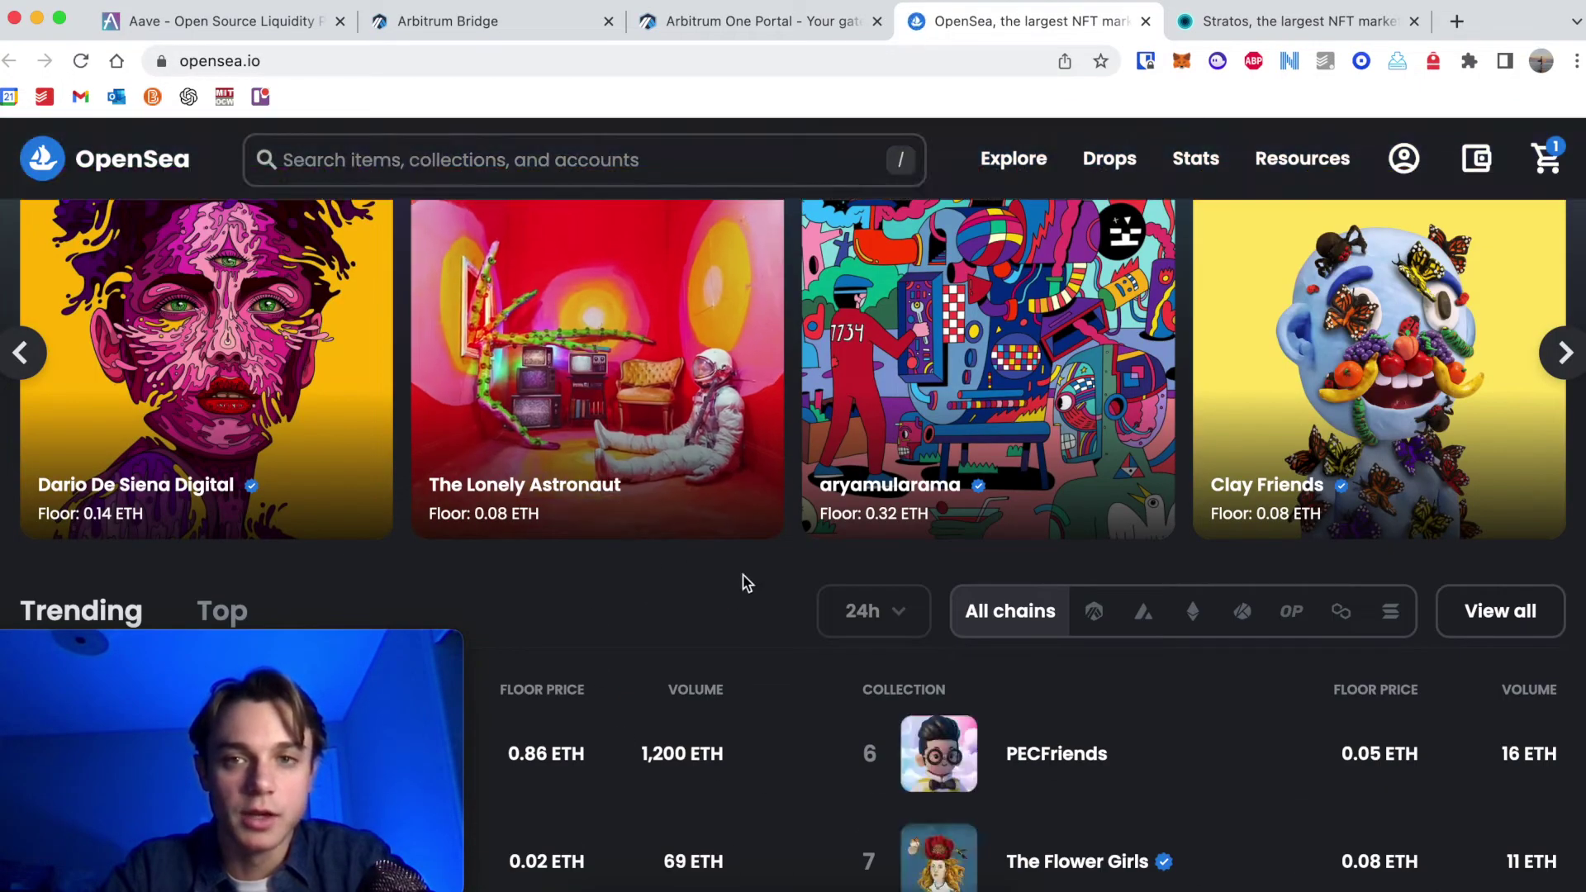
scroll(746, 583, down, 7)
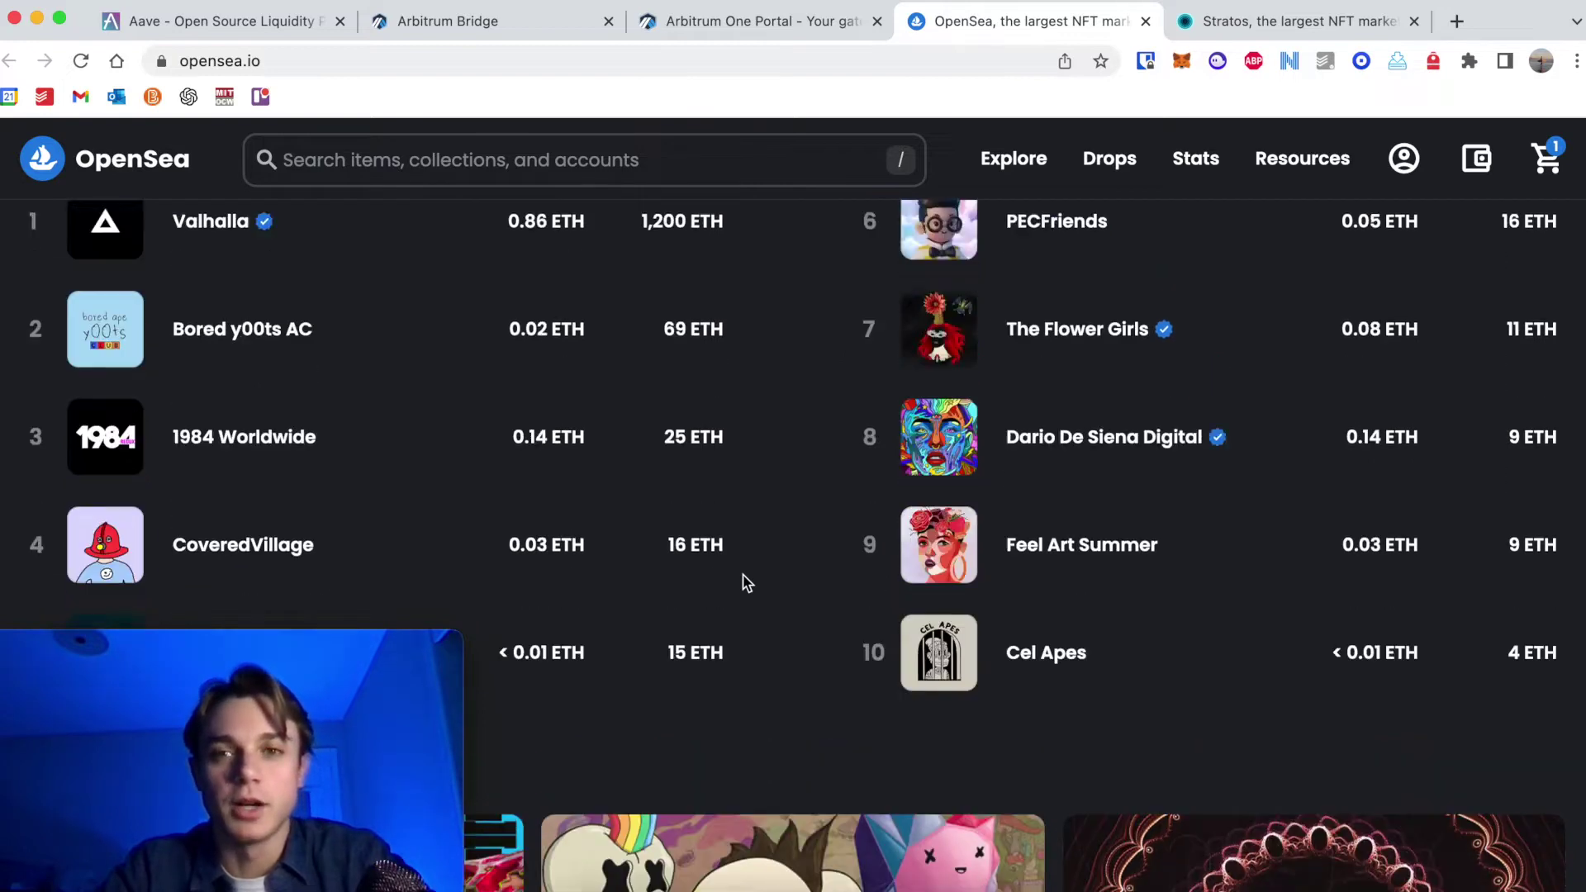
scroll(746, 582, up, 3)
scroll(746, 582, up, 6)
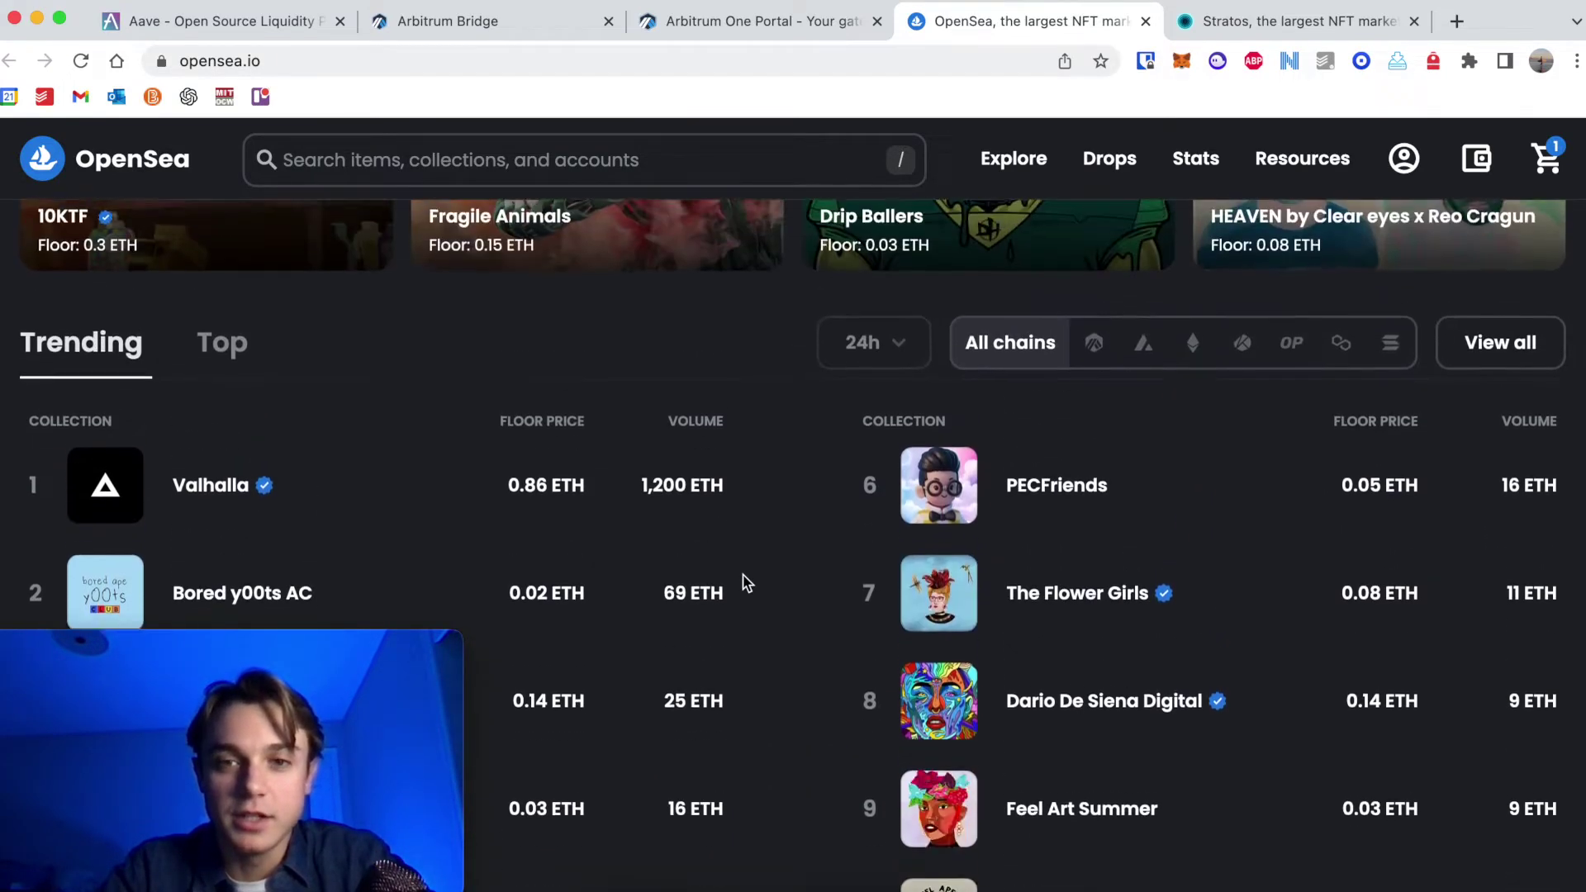
scroll(746, 583, up, 2)
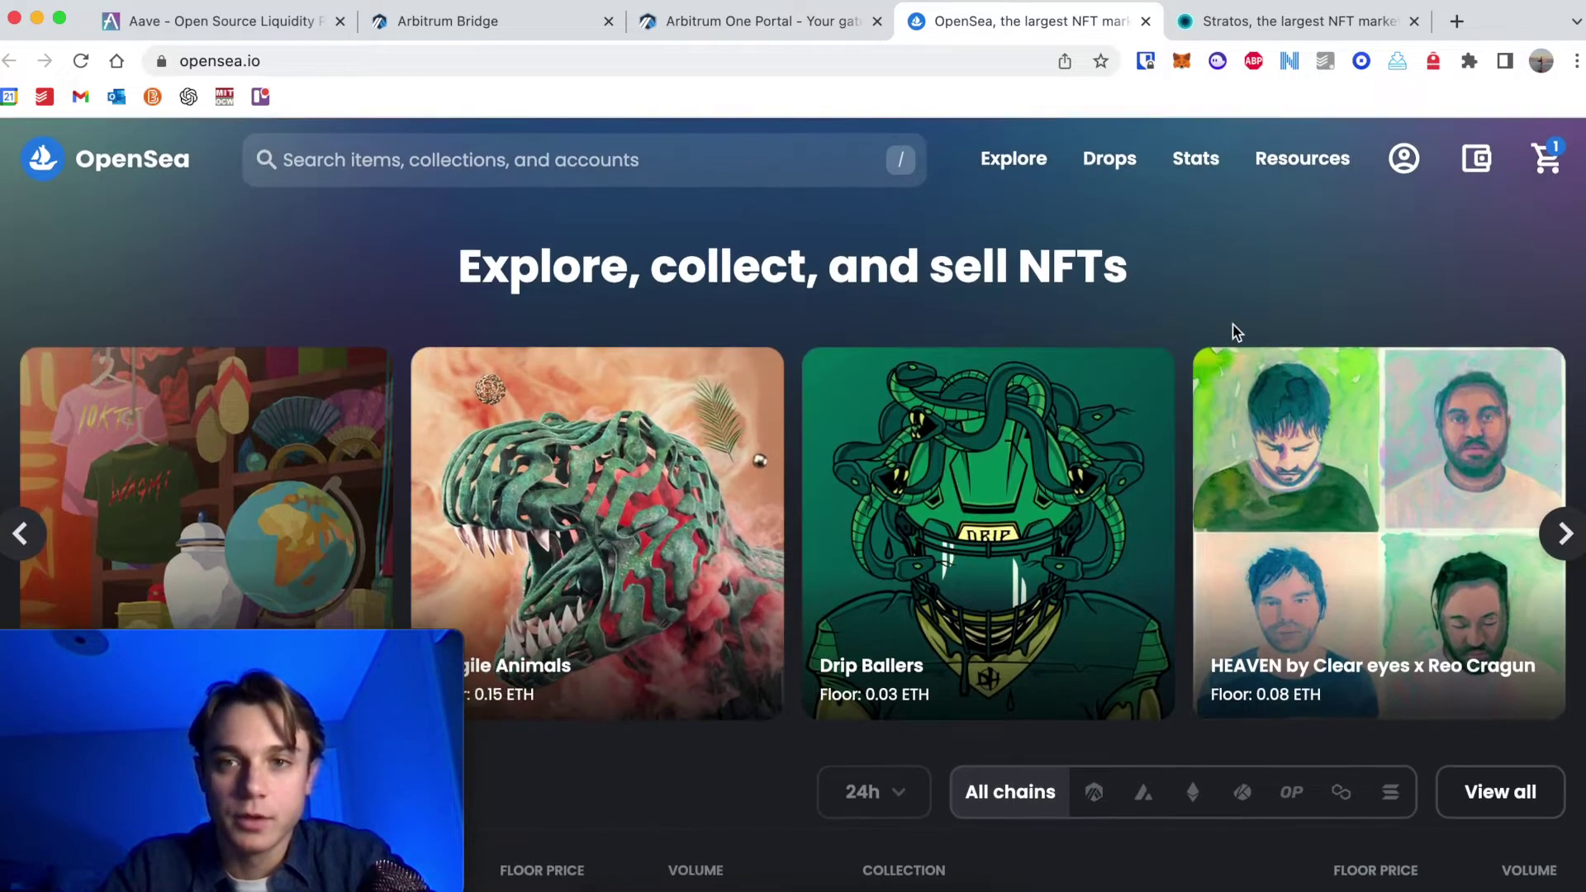
mouse_move(1008, 167)
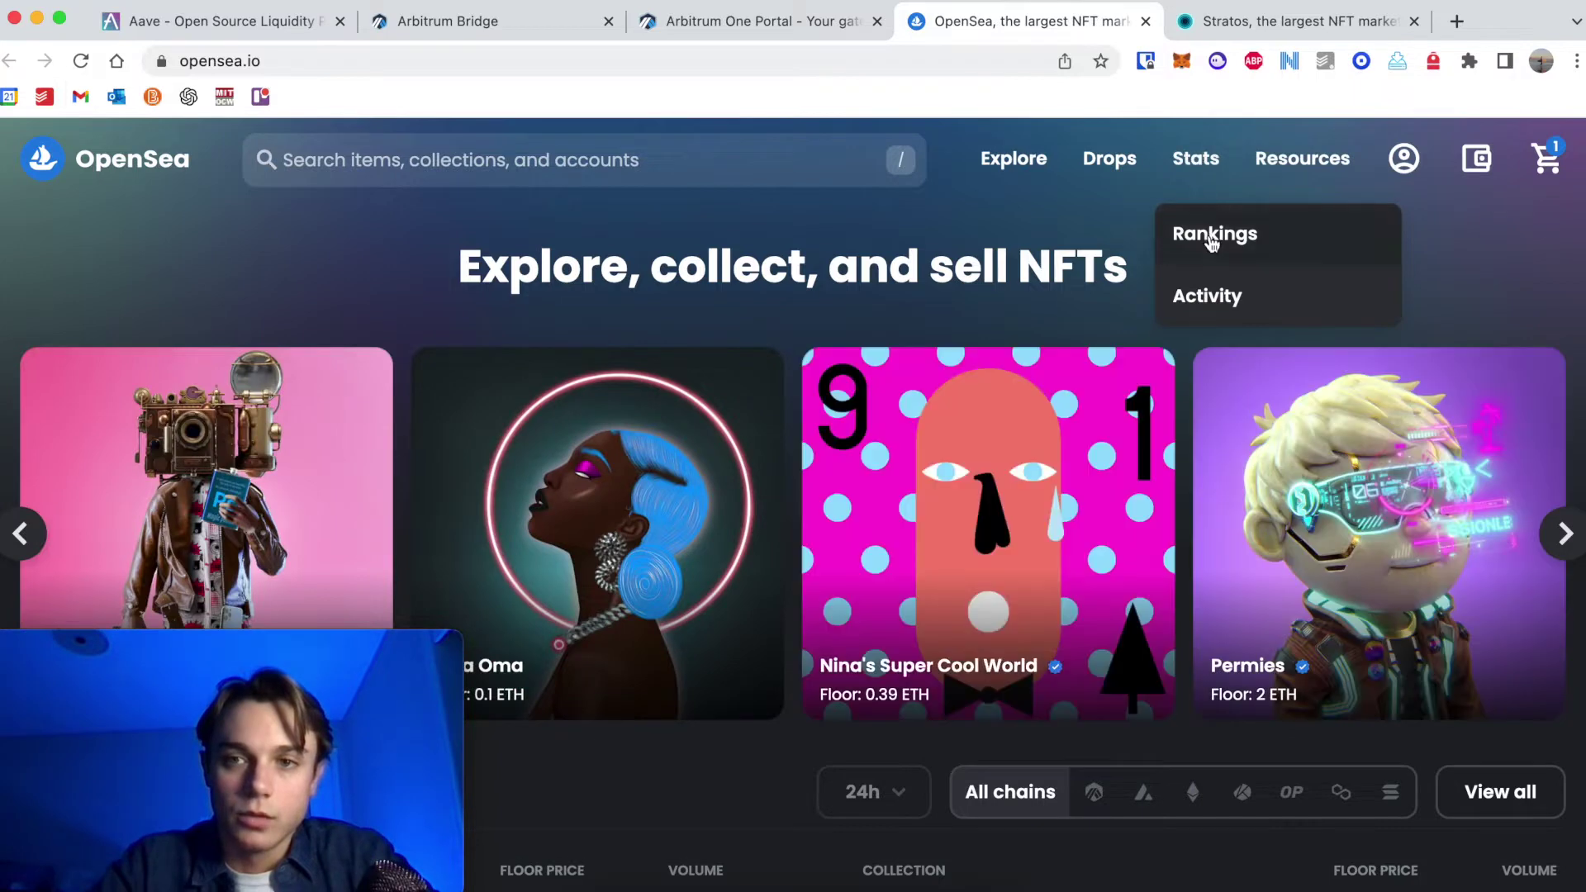
click(1211, 244)
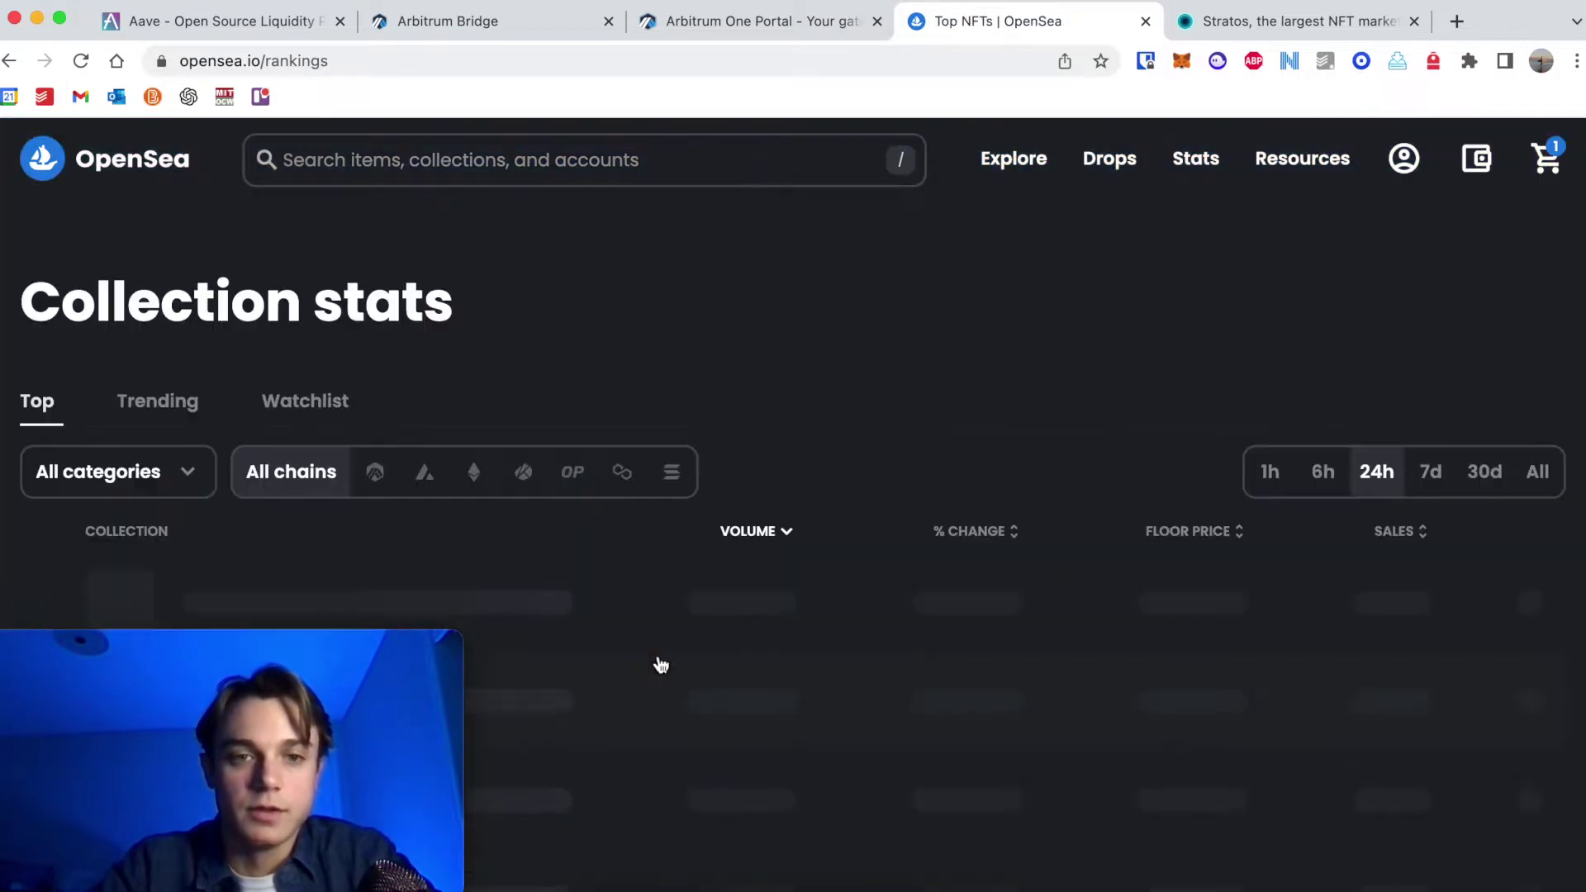
Filter the rankings to the Arbitrum chain and browse the list, led by Arbitrum Odyssey NFT at 17 ETH.
scroll(553, 360, down, 3)
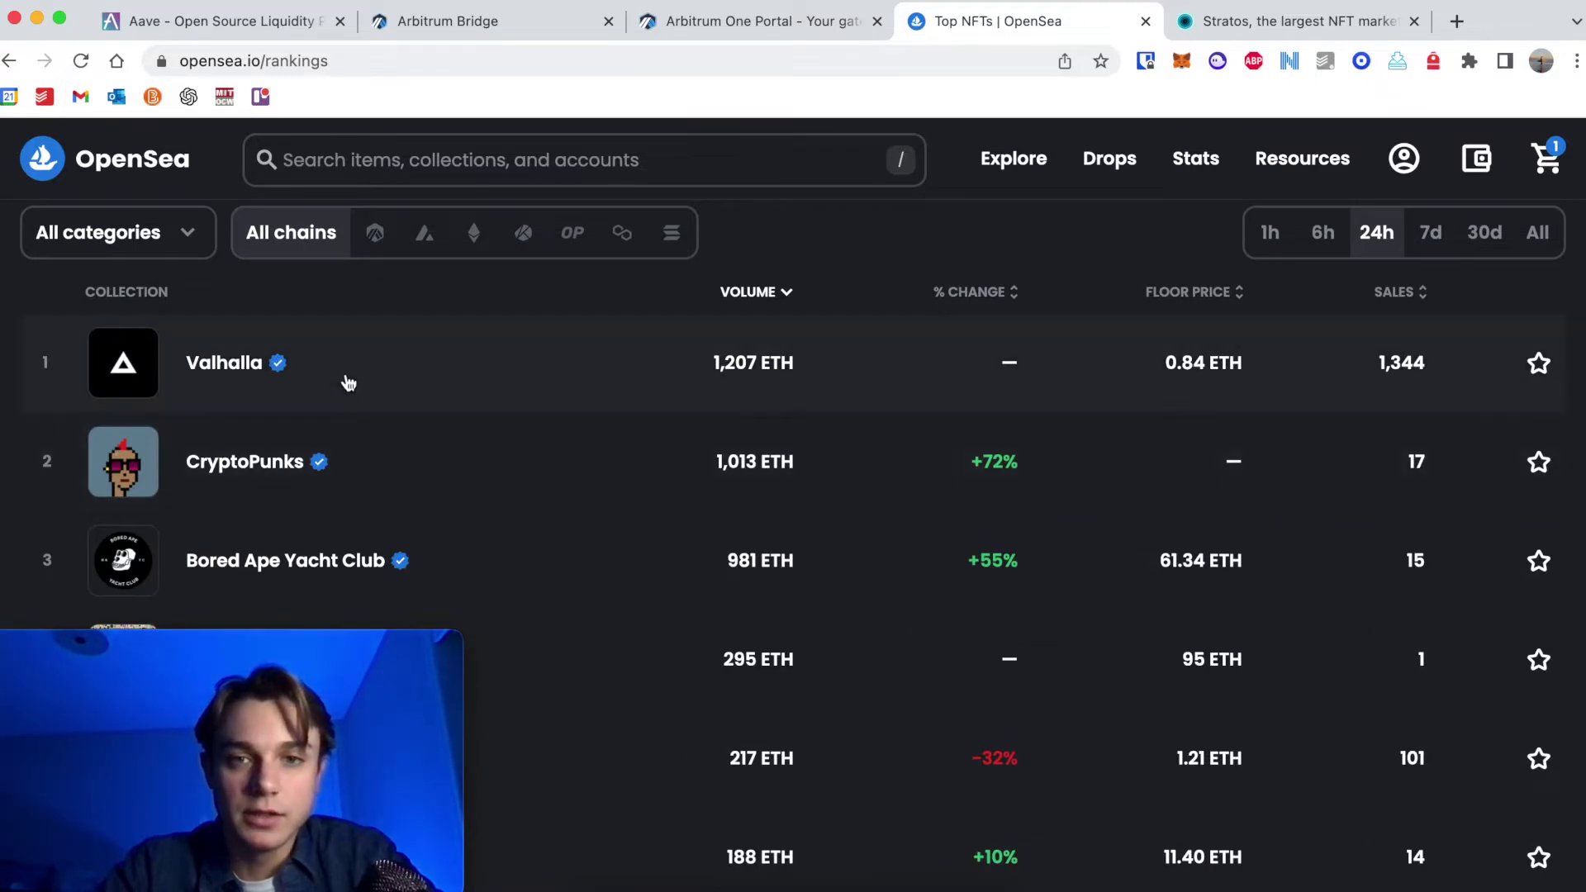
scroll(348, 396, up, 1)
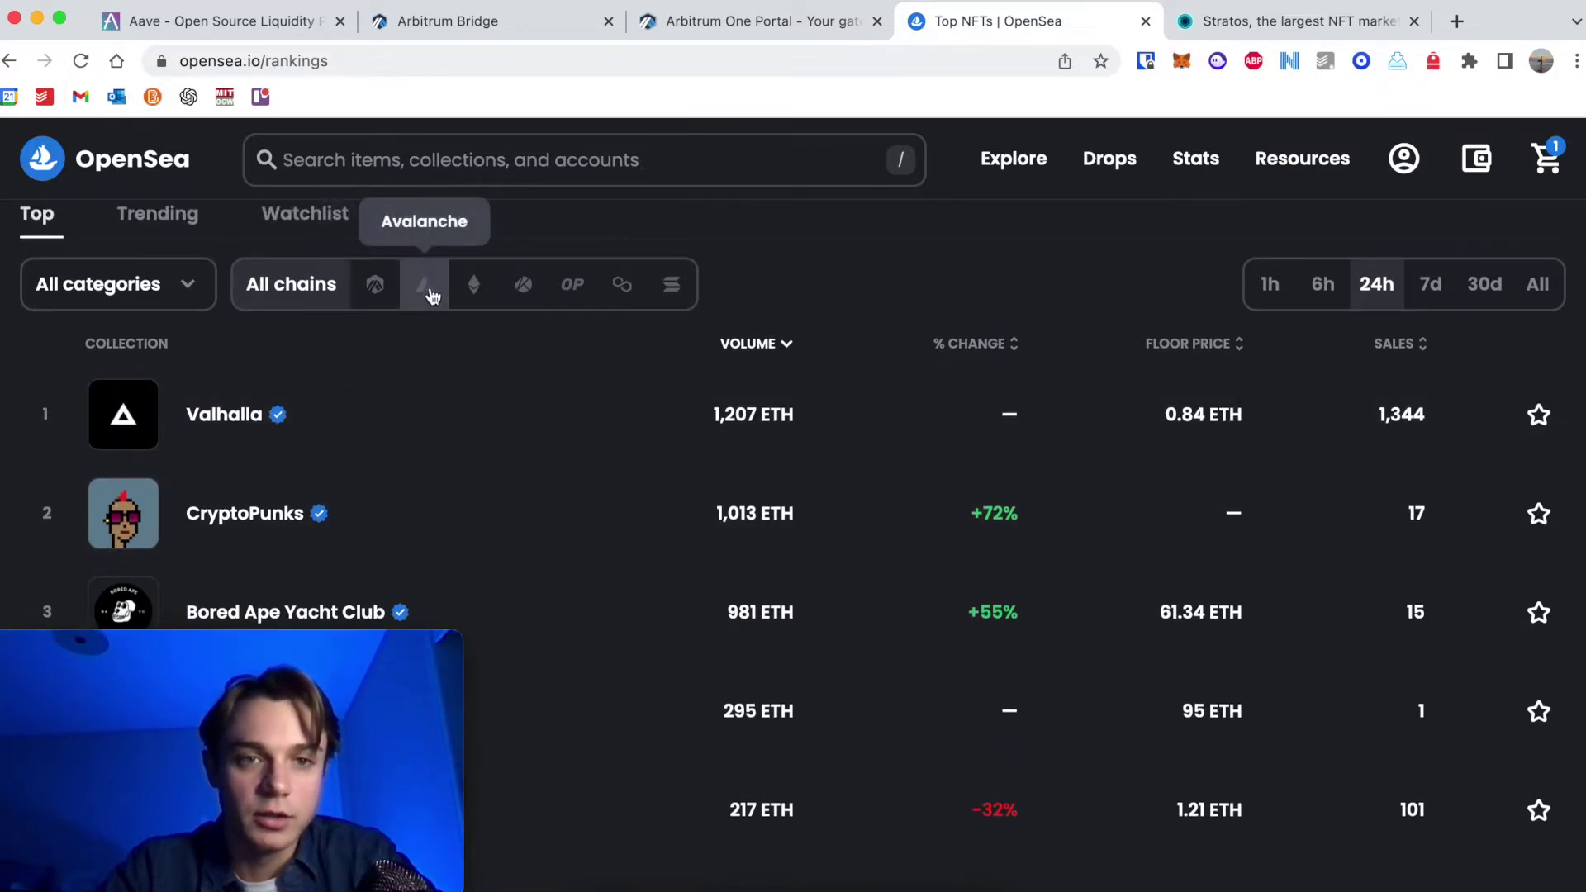
click(386, 295)
scroll(383, 284, down, 3)
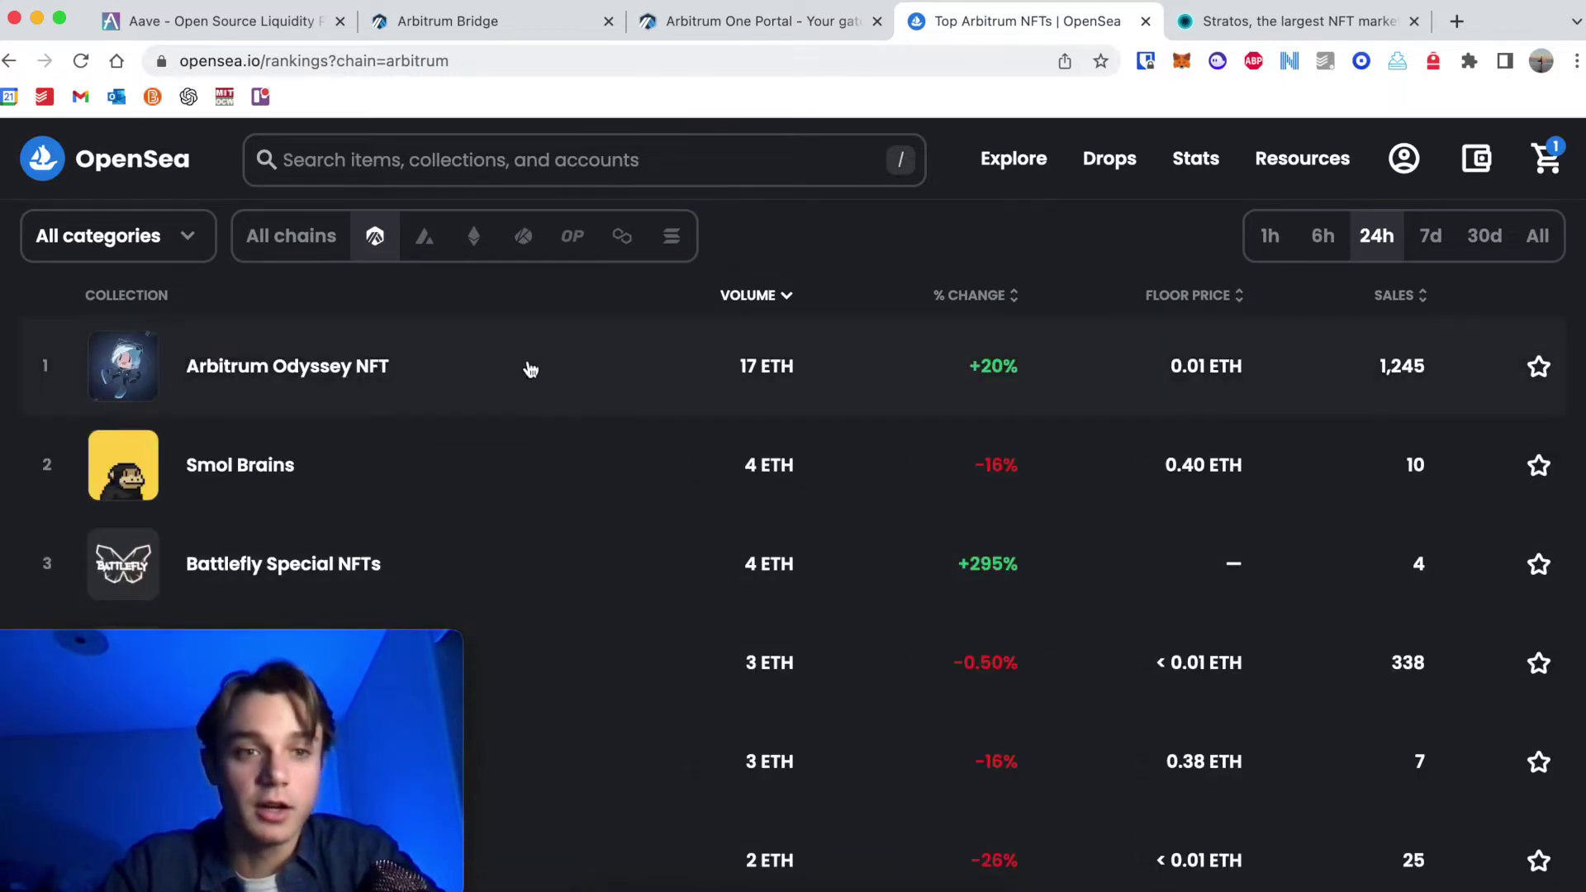
scroll(530, 370, down, 1)
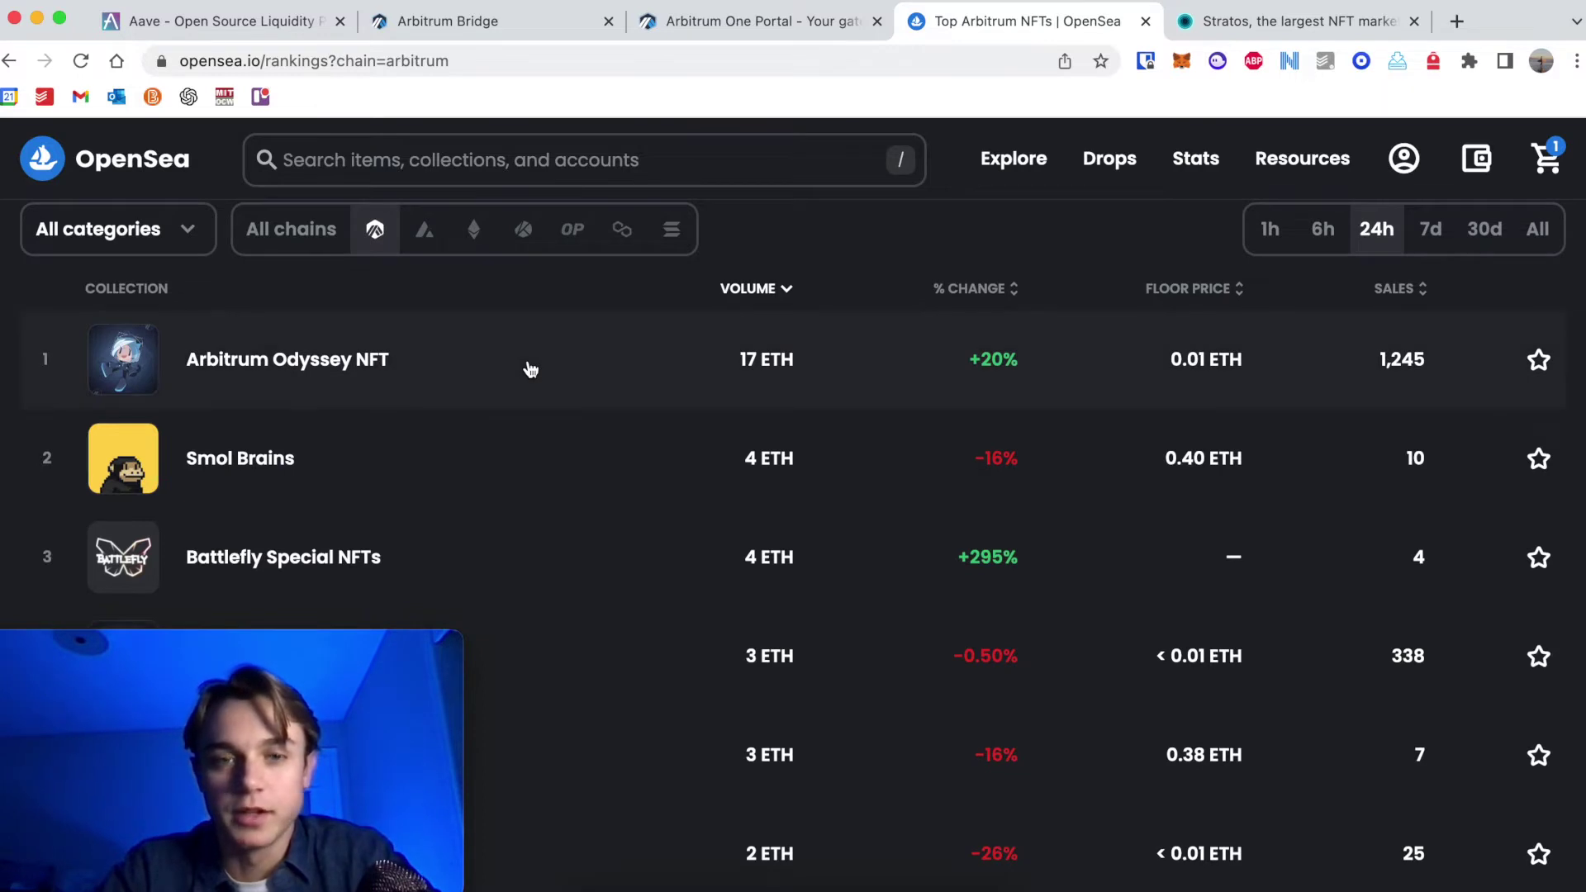
scroll(530, 369, down, 5)
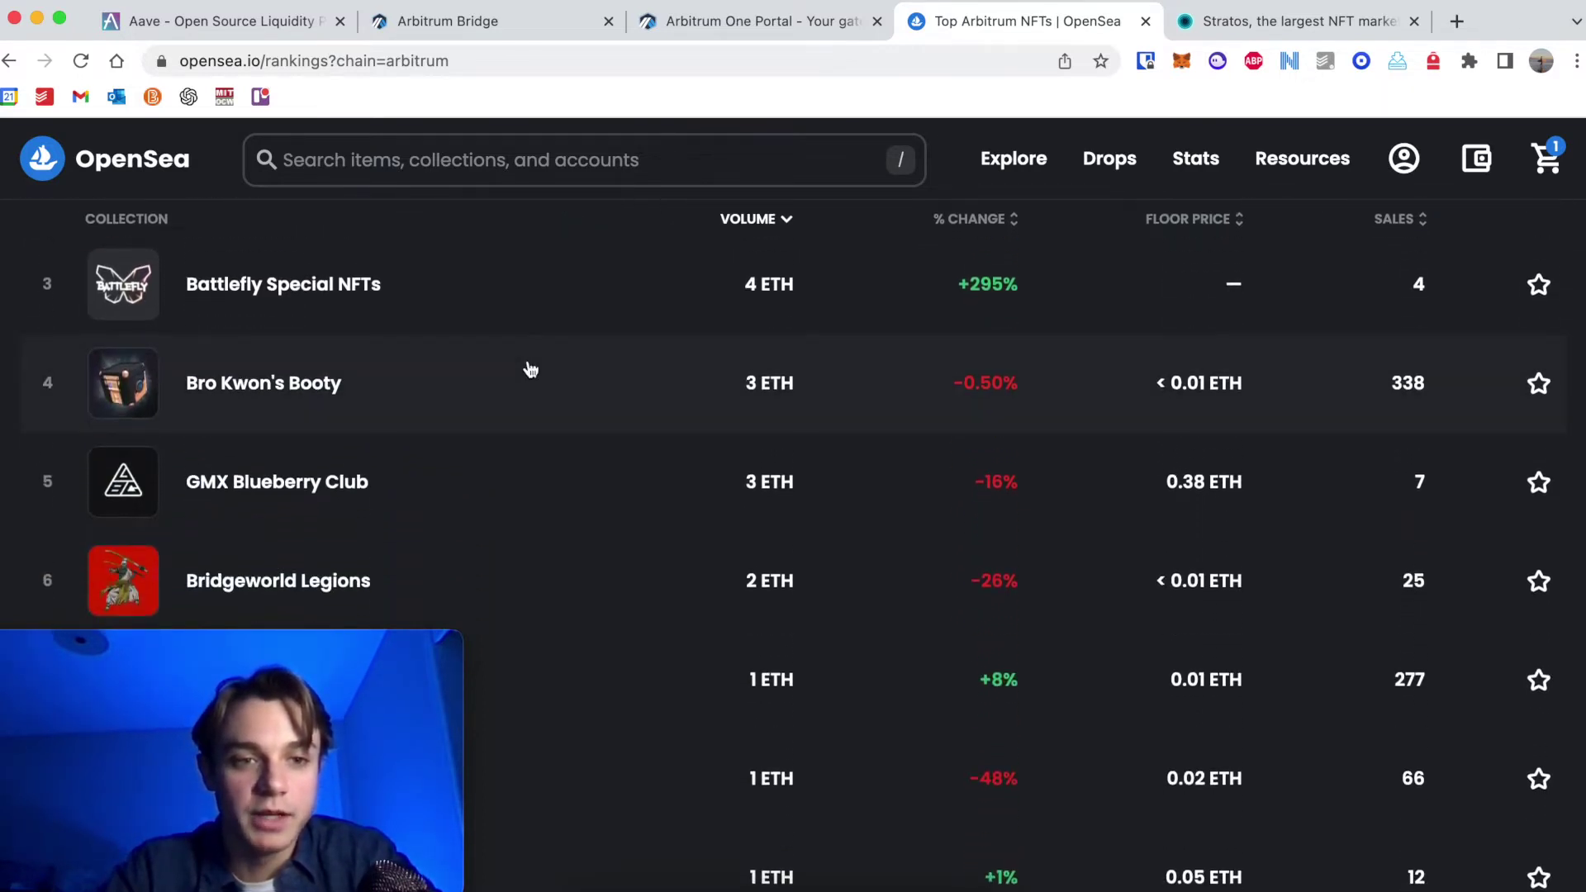
scroll(531, 369, down, 8)
scroll(531, 369, down, 1)
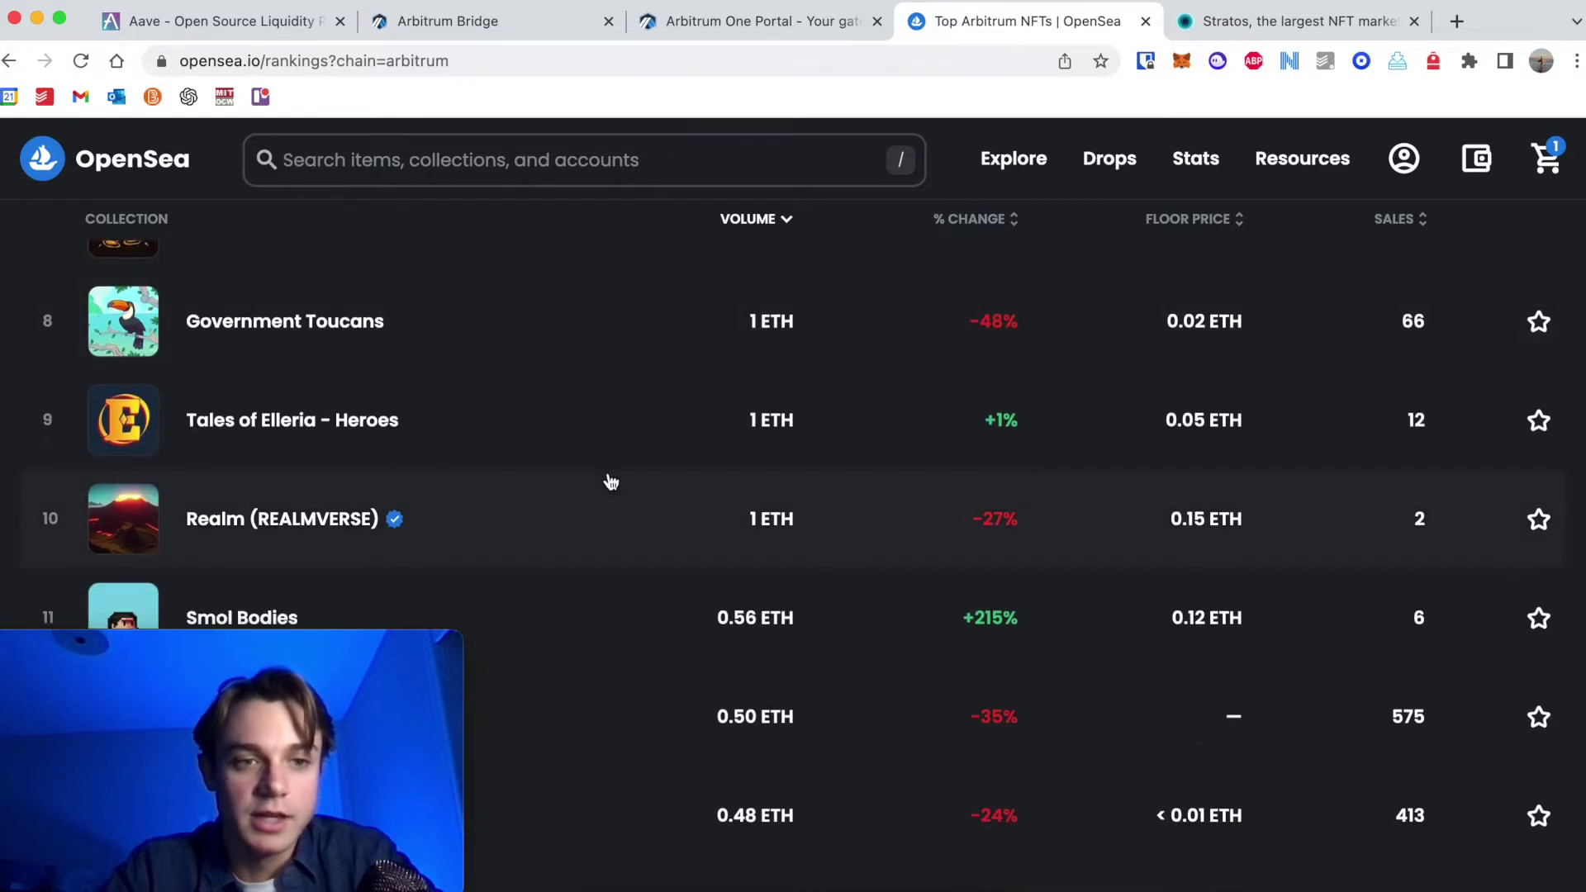
scroll(611, 481, up, 4)
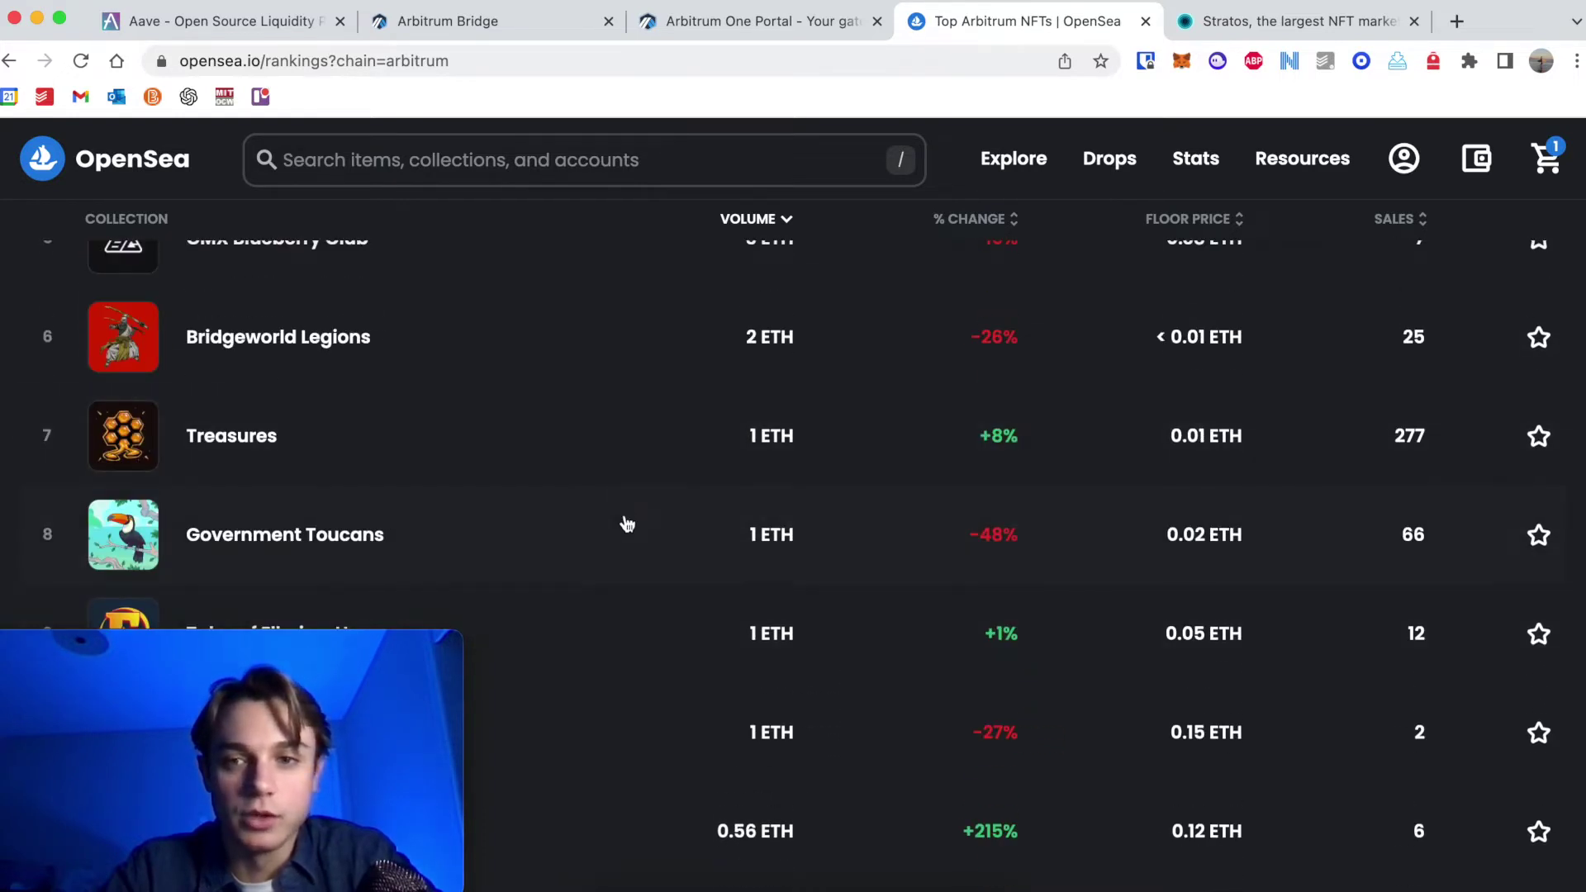
scroll(626, 521, up, 3)
scroll(626, 520, down, 4)
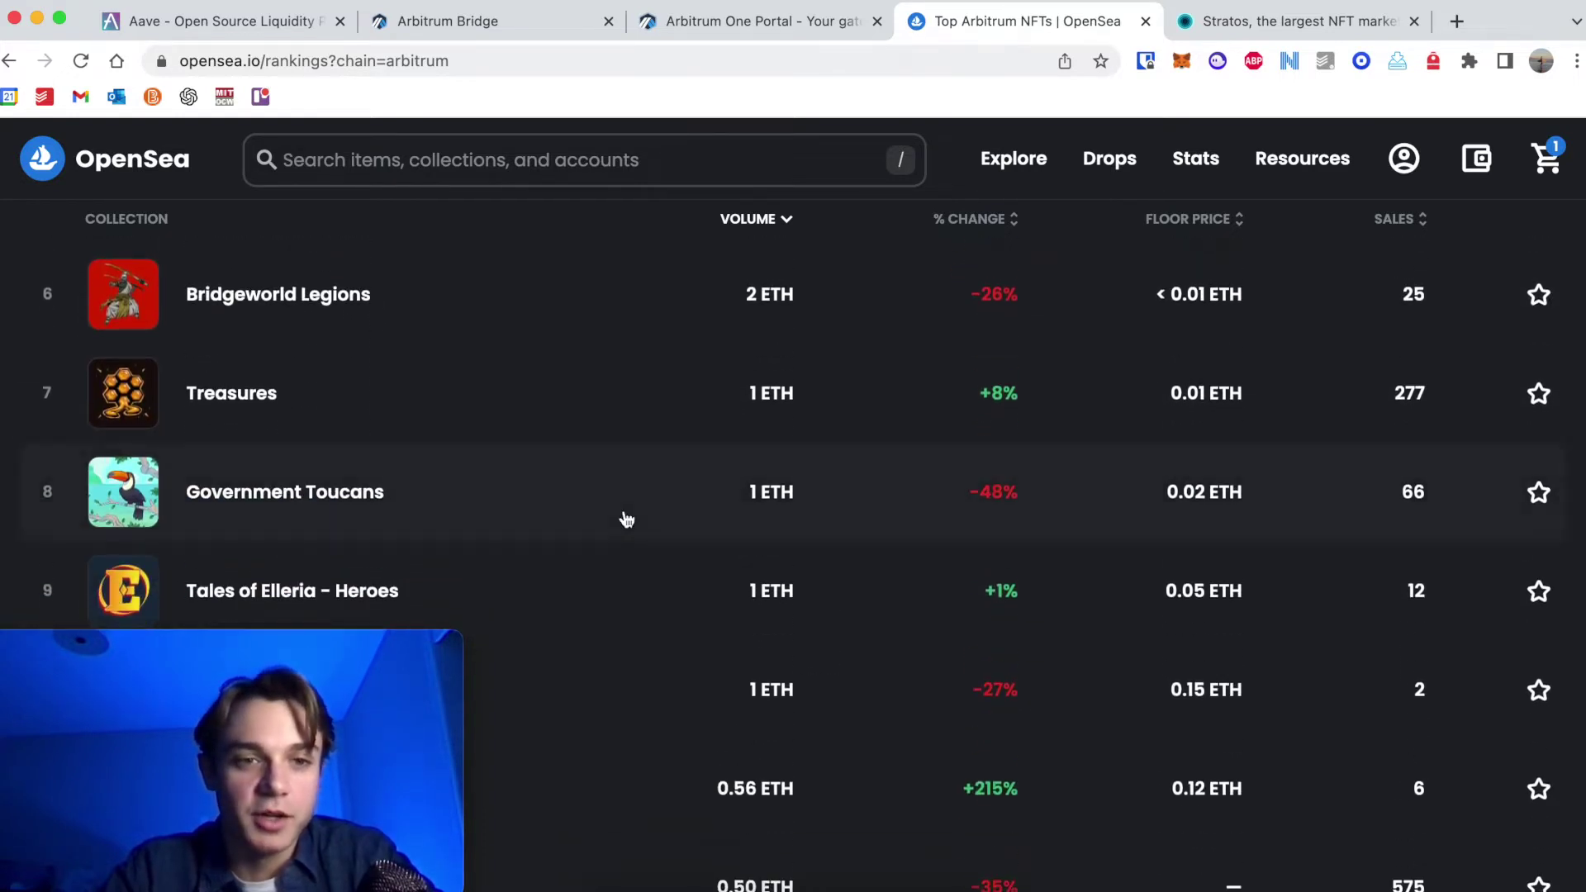
scroll(599, 501, down, 10)
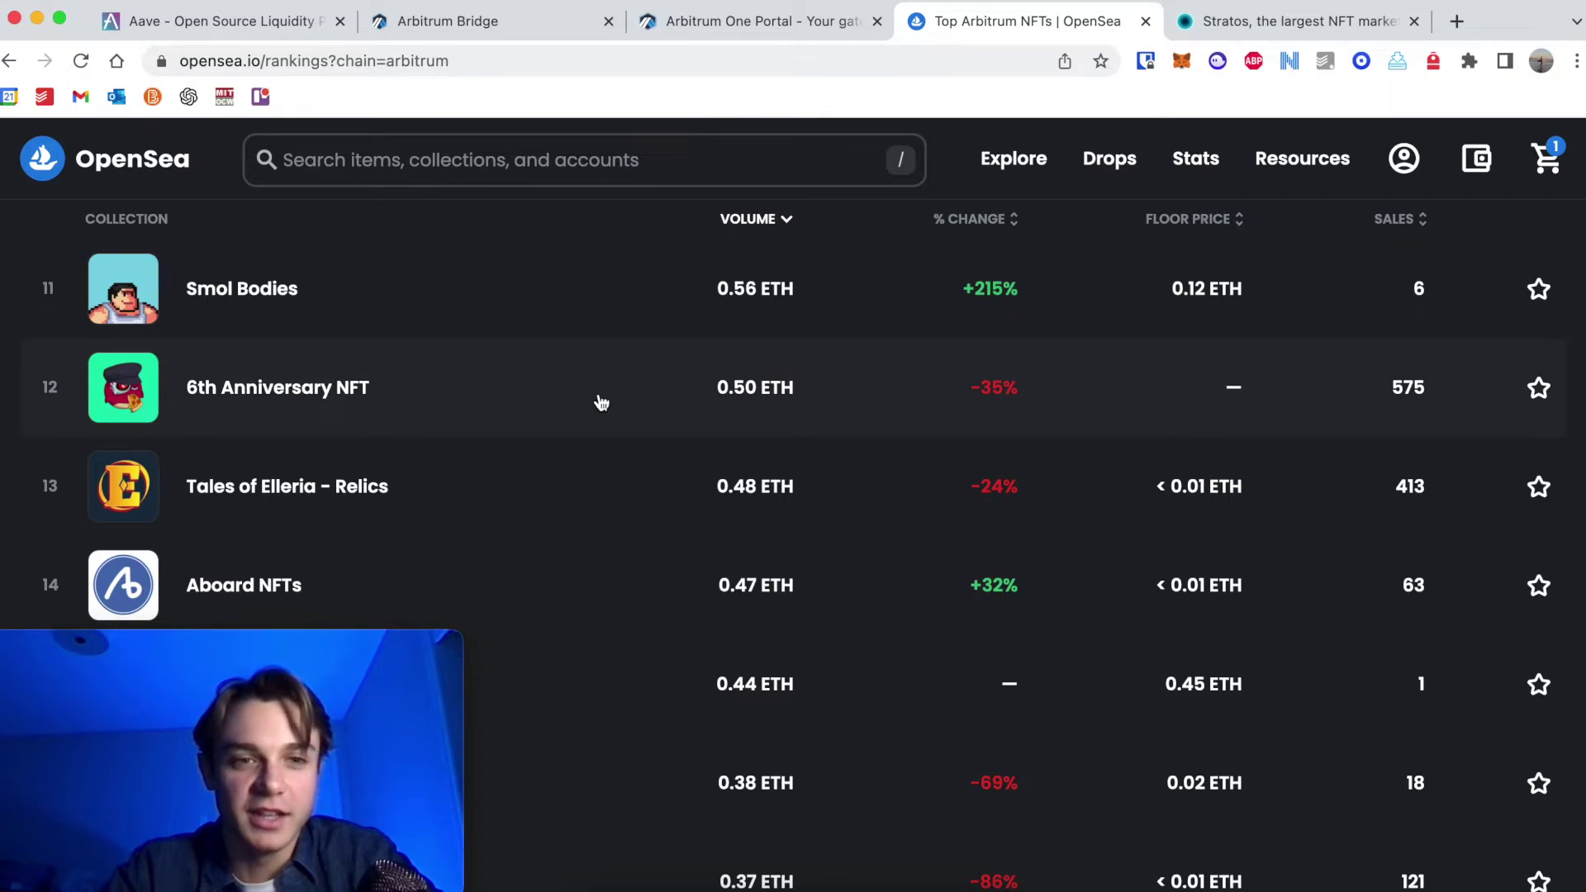
scroll(601, 402, down, 5)
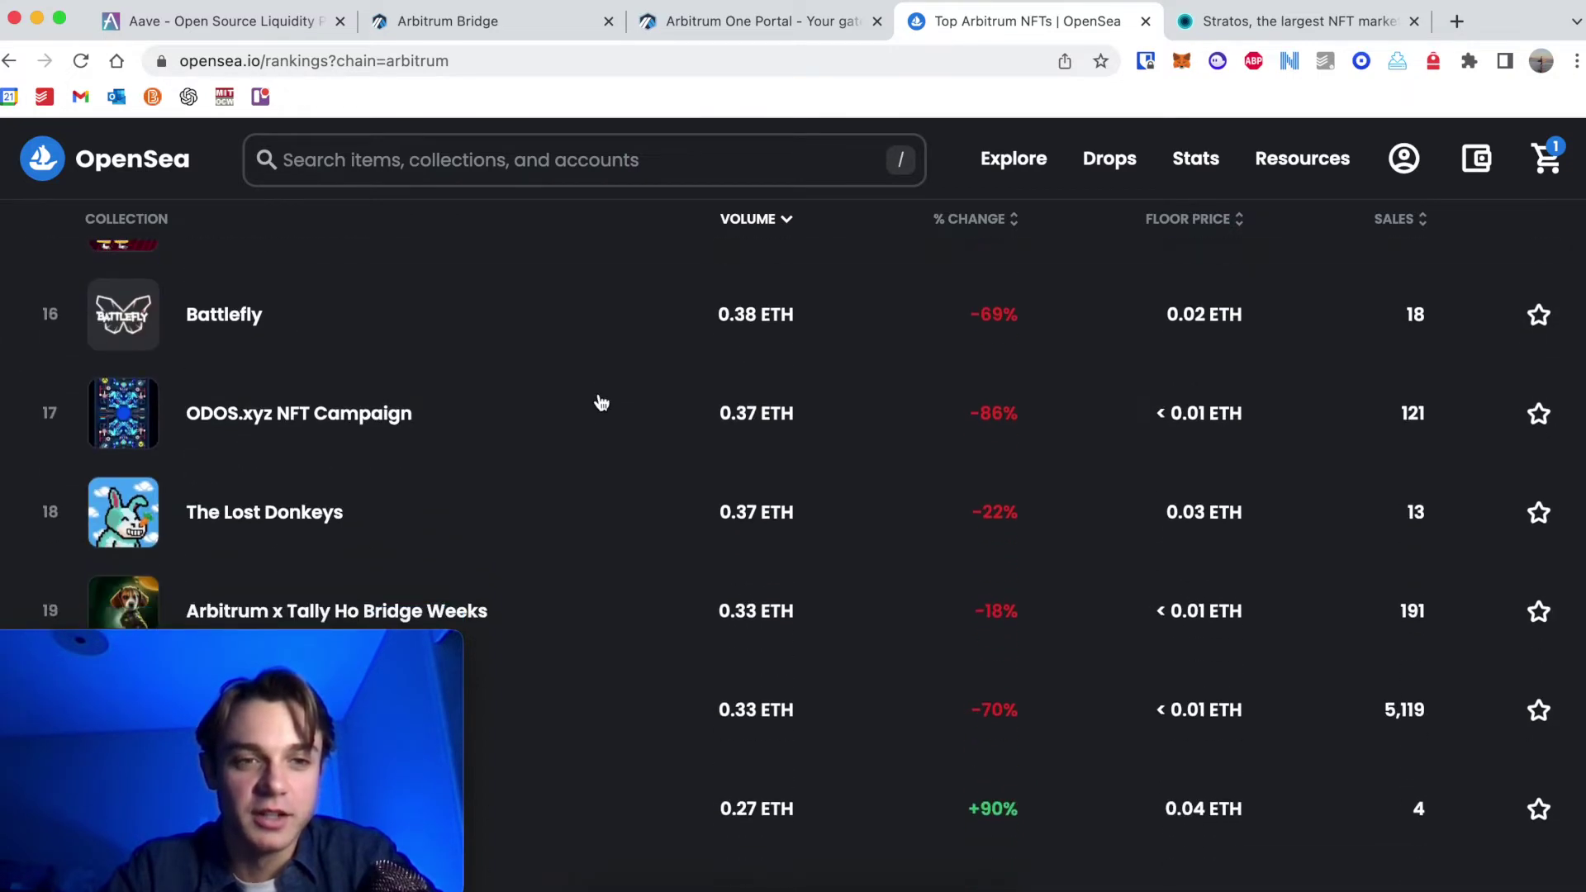
scroll(600, 402, down, 3)
scroll(600, 402, down, 4)
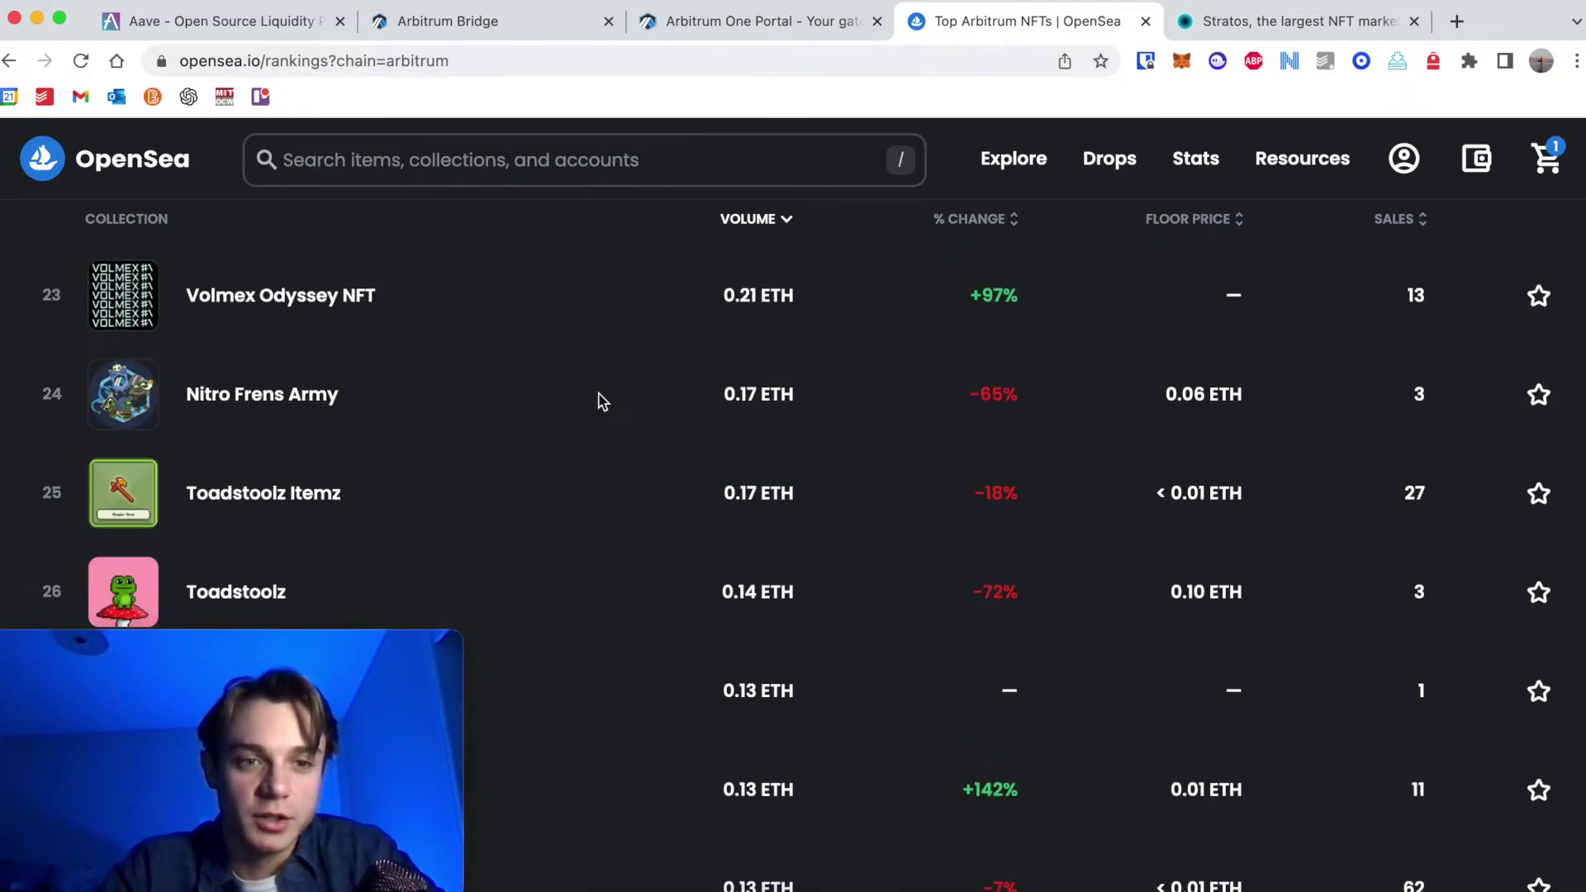
scroll(600, 402, up, 15)
scroll(601, 402, up, 5)
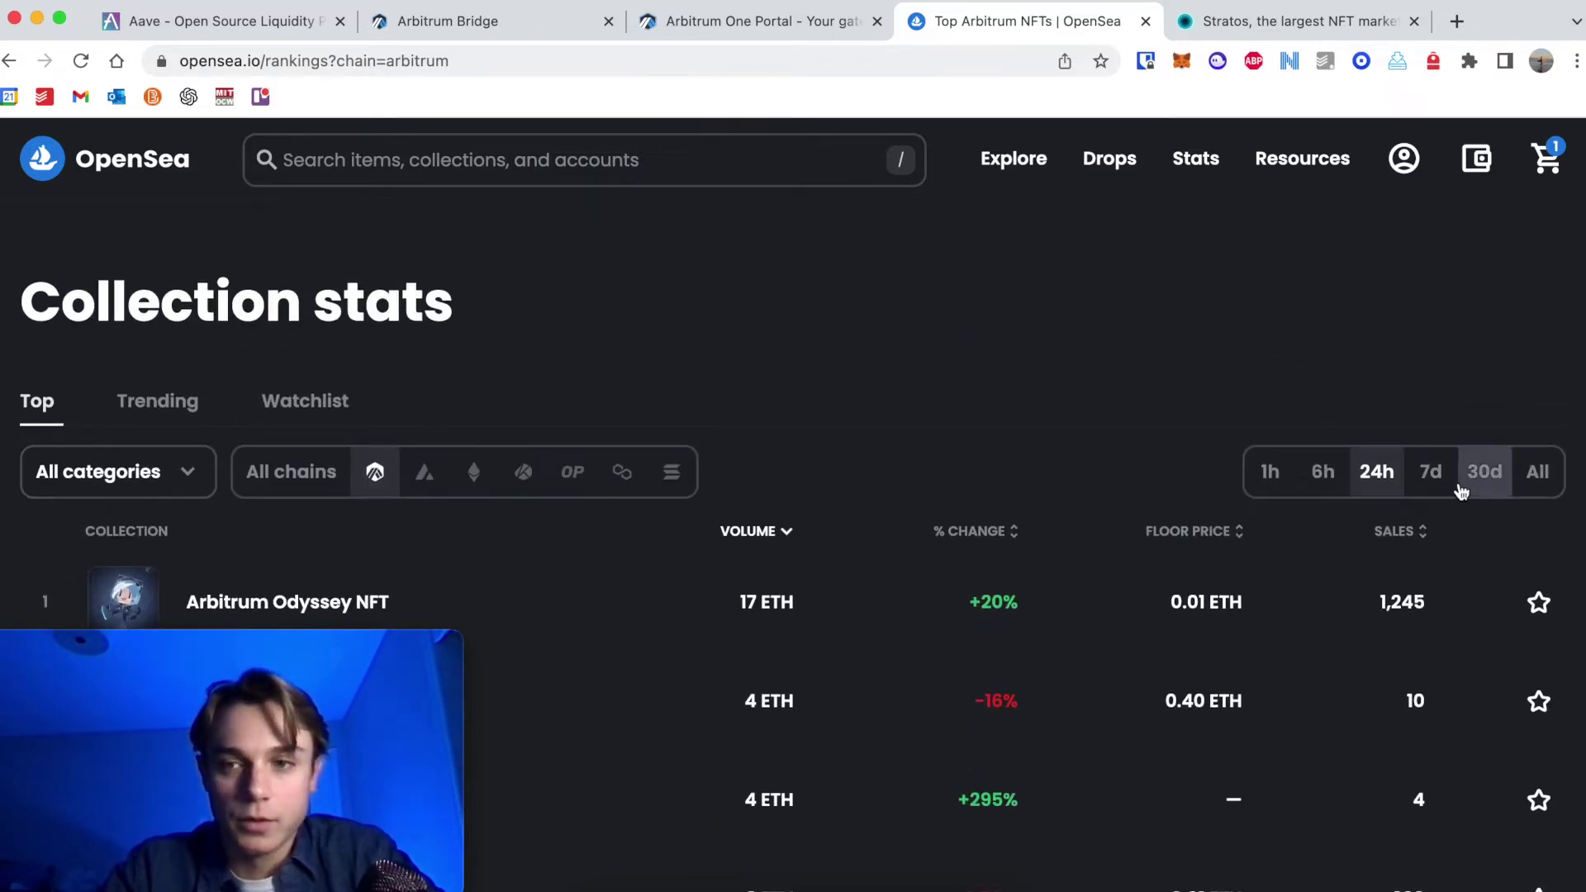
Rank the Arbitrum collections by all-time volume and look over the list.
click(1522, 481)
scroll(913, 503, down, 3)
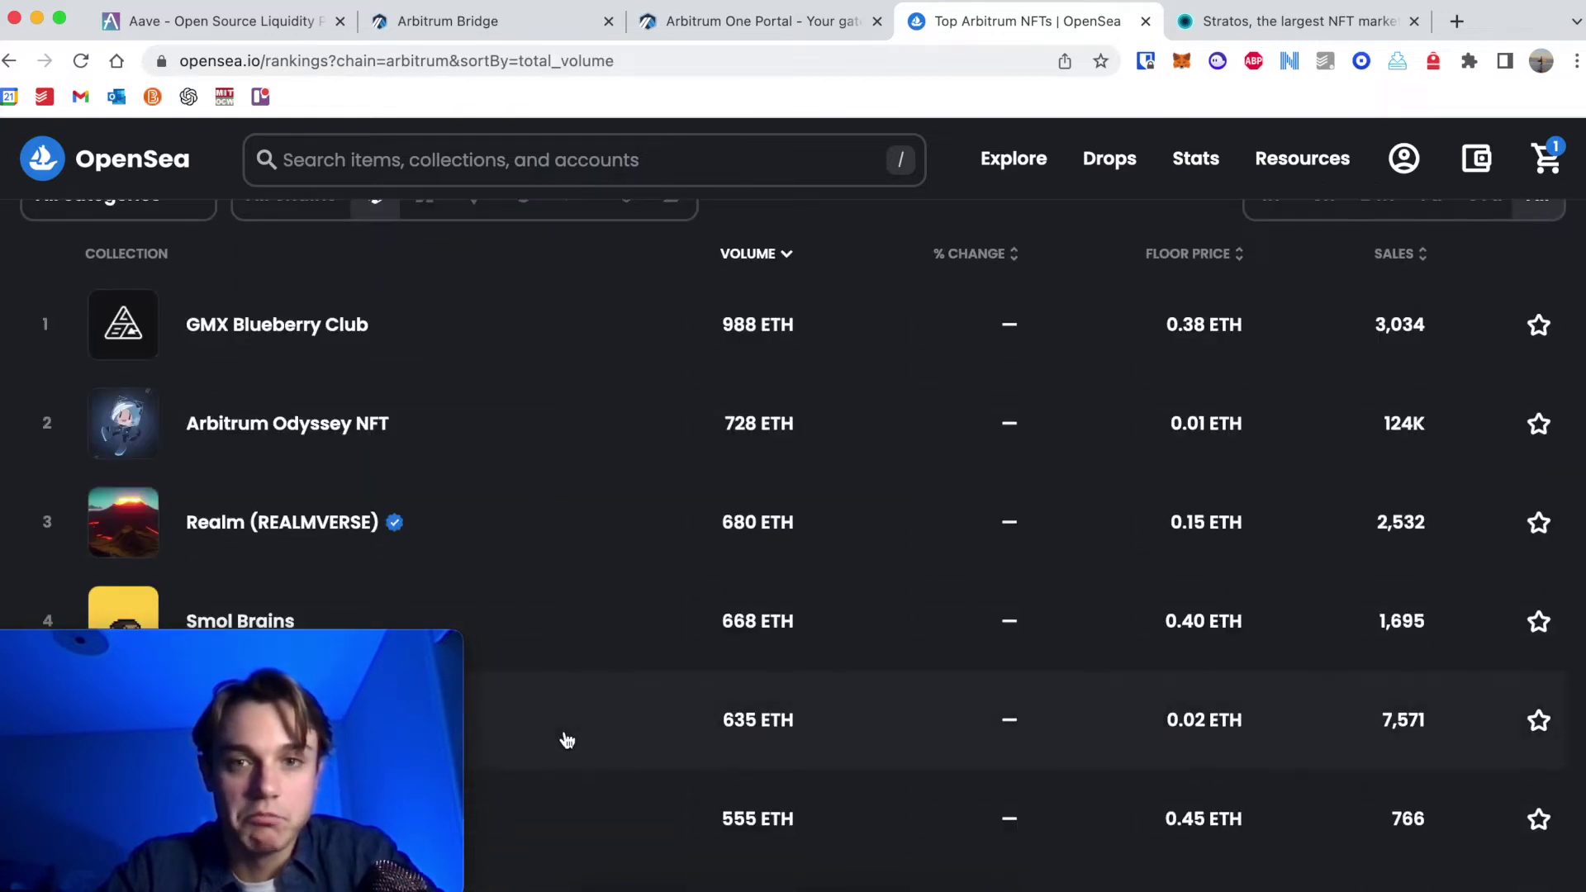
scroll(625, 357, up, 1)
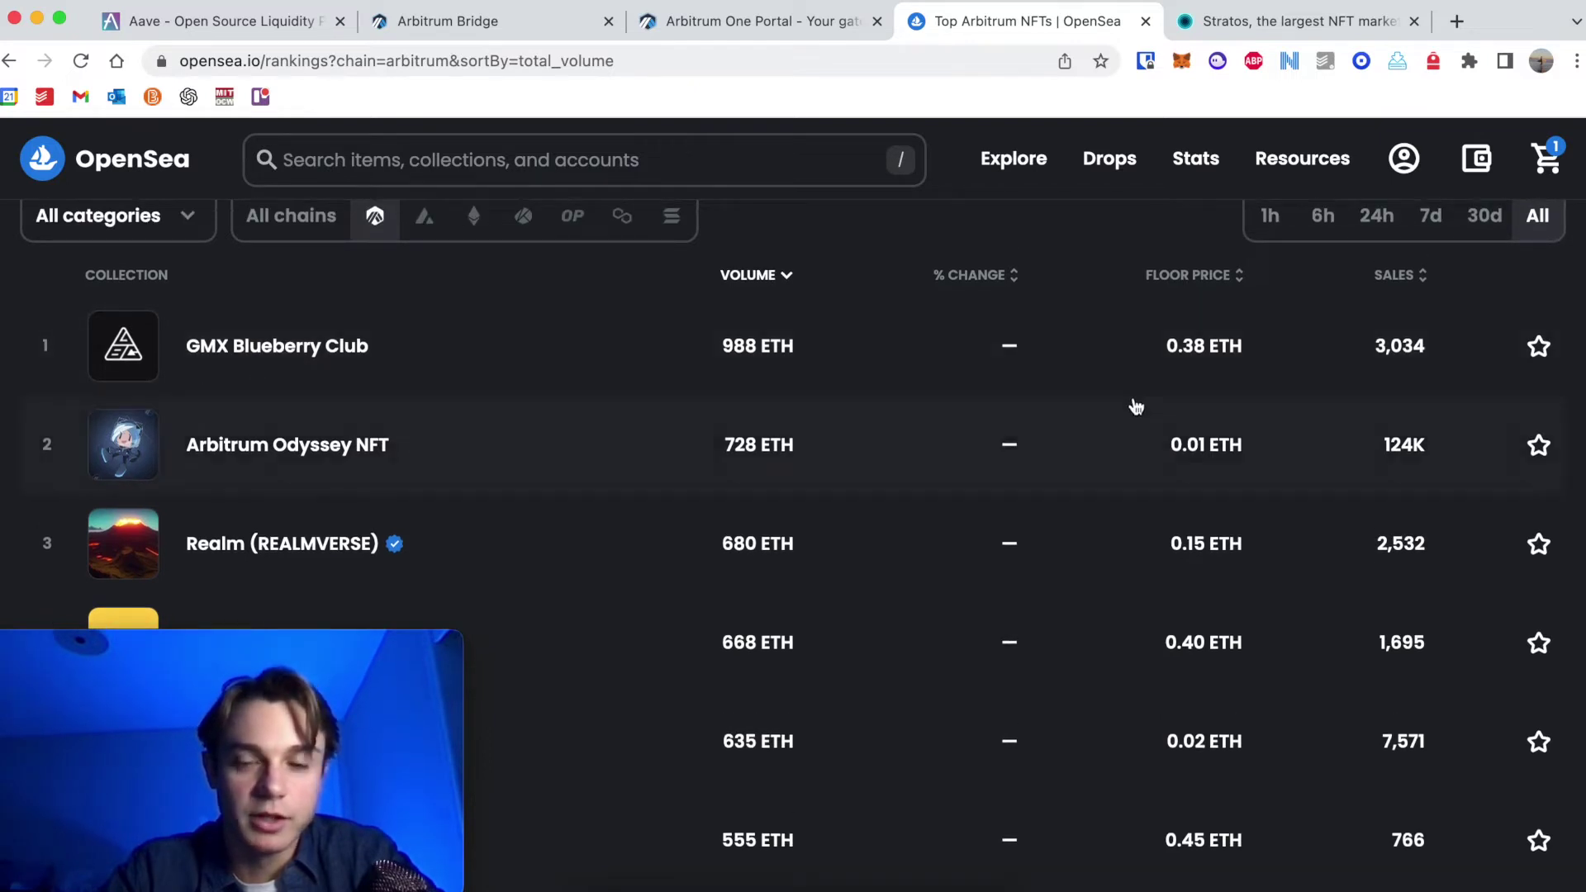
scroll(1134, 405, up, 2)
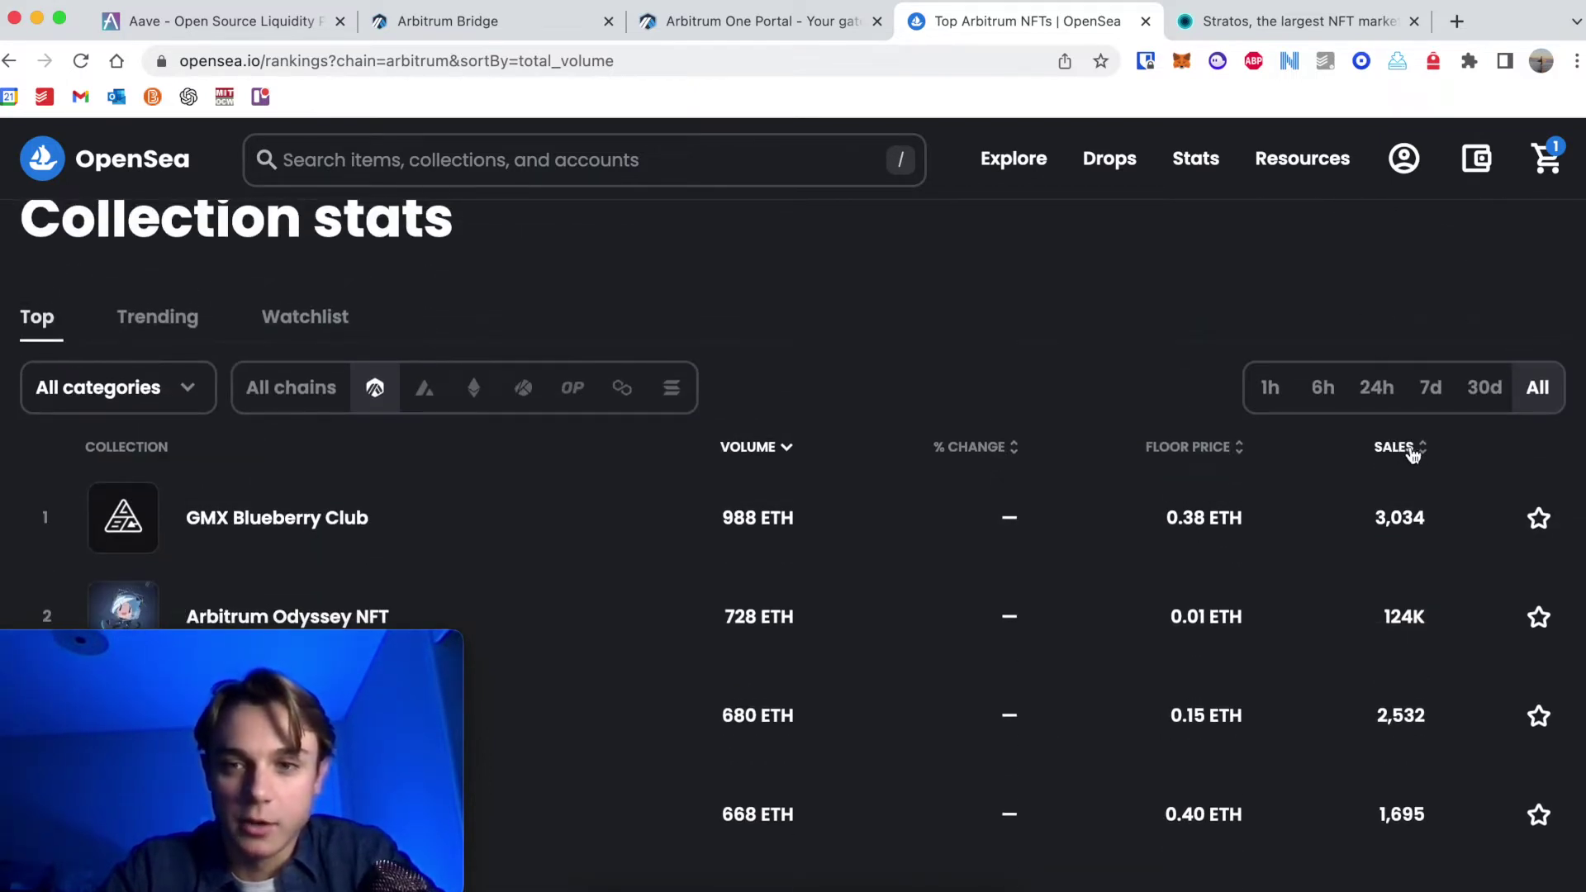
Sort by floor price, lowest first, and scroll to the imToken & EtherPOAP Community AMA row.
click(1239, 458)
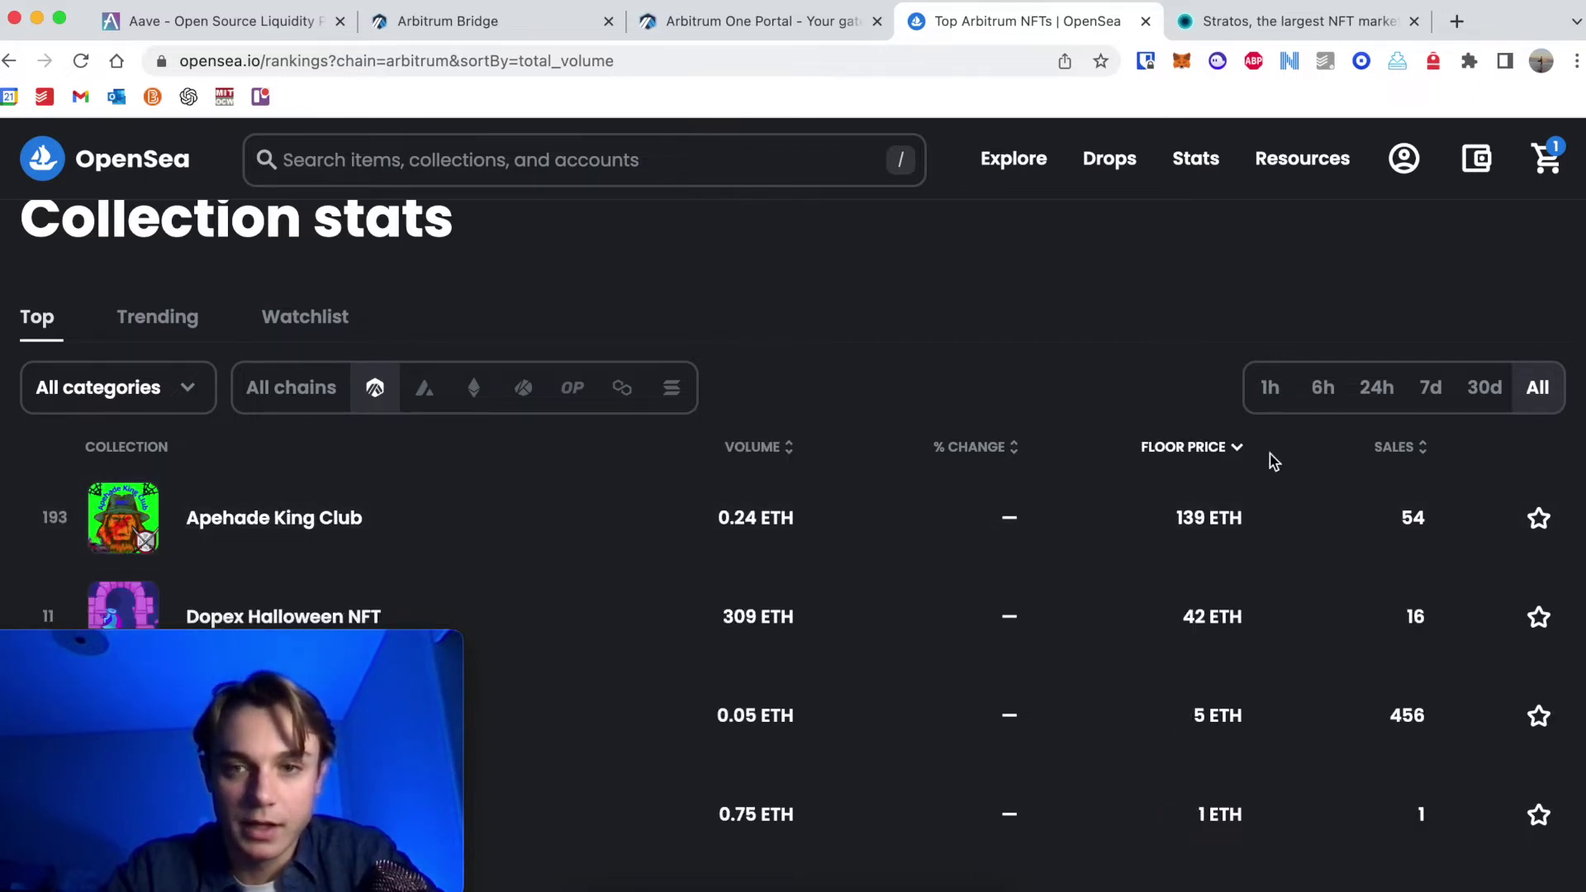
click(1247, 461)
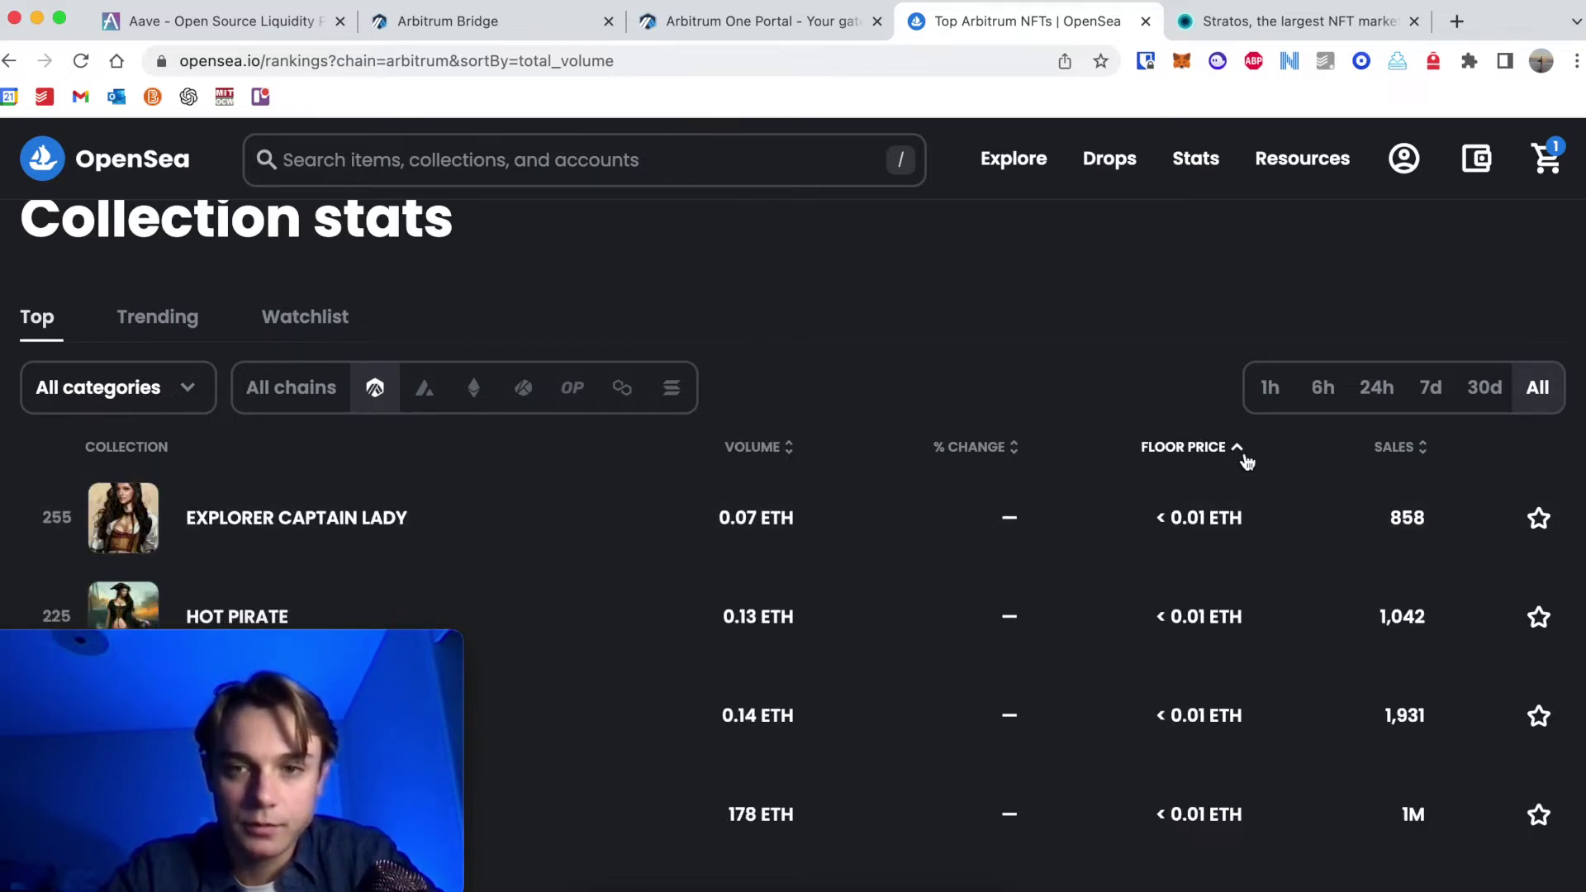
scroll(626, 464, down, 10)
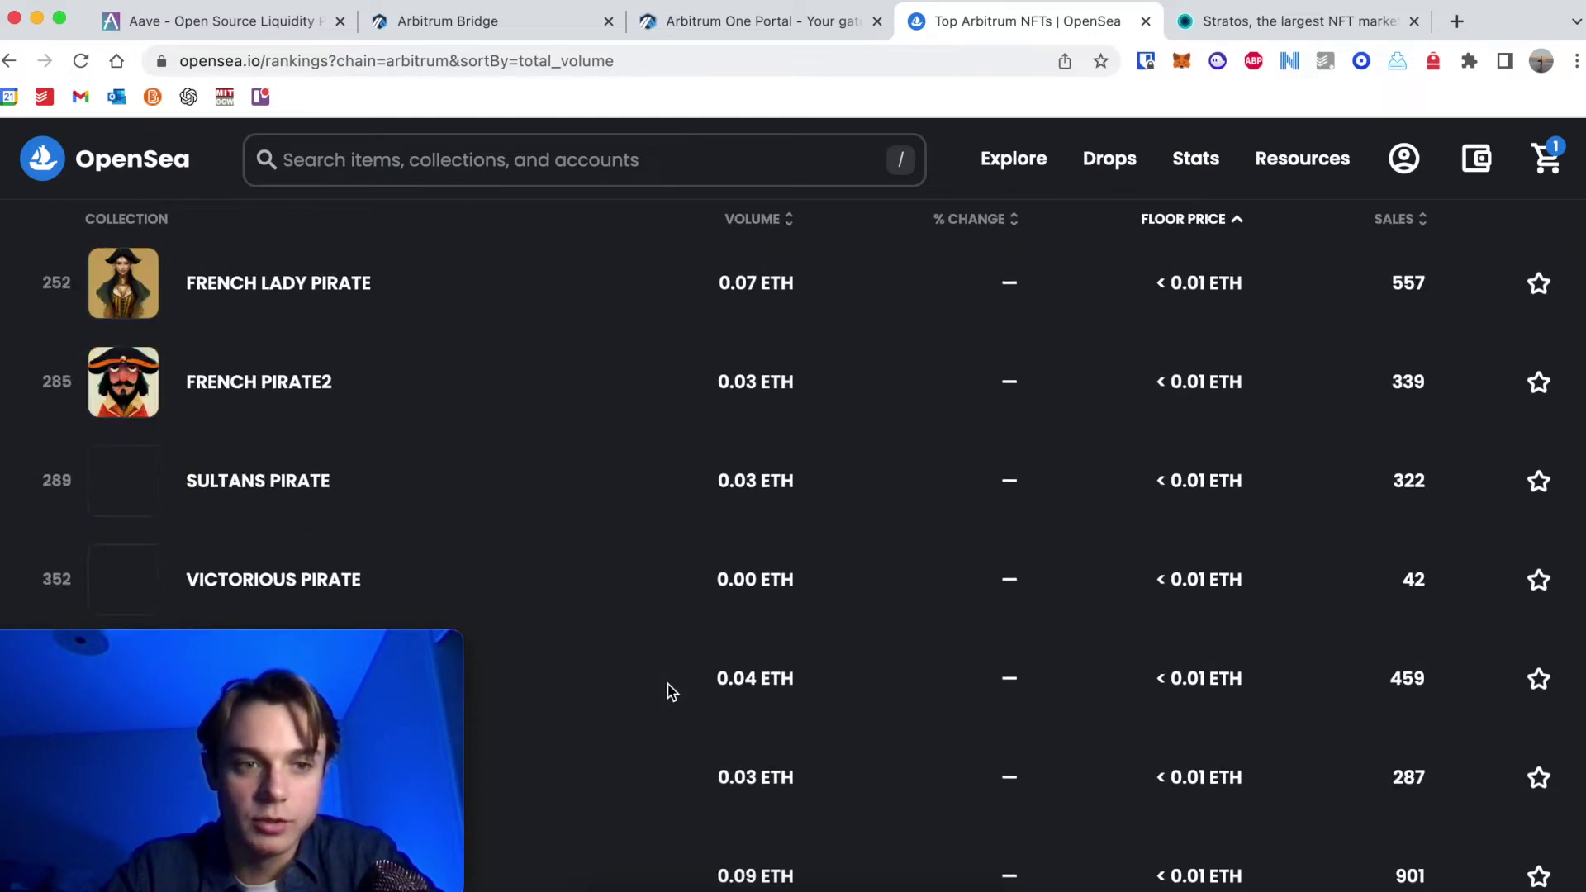
scroll(809, 413, down, 5)
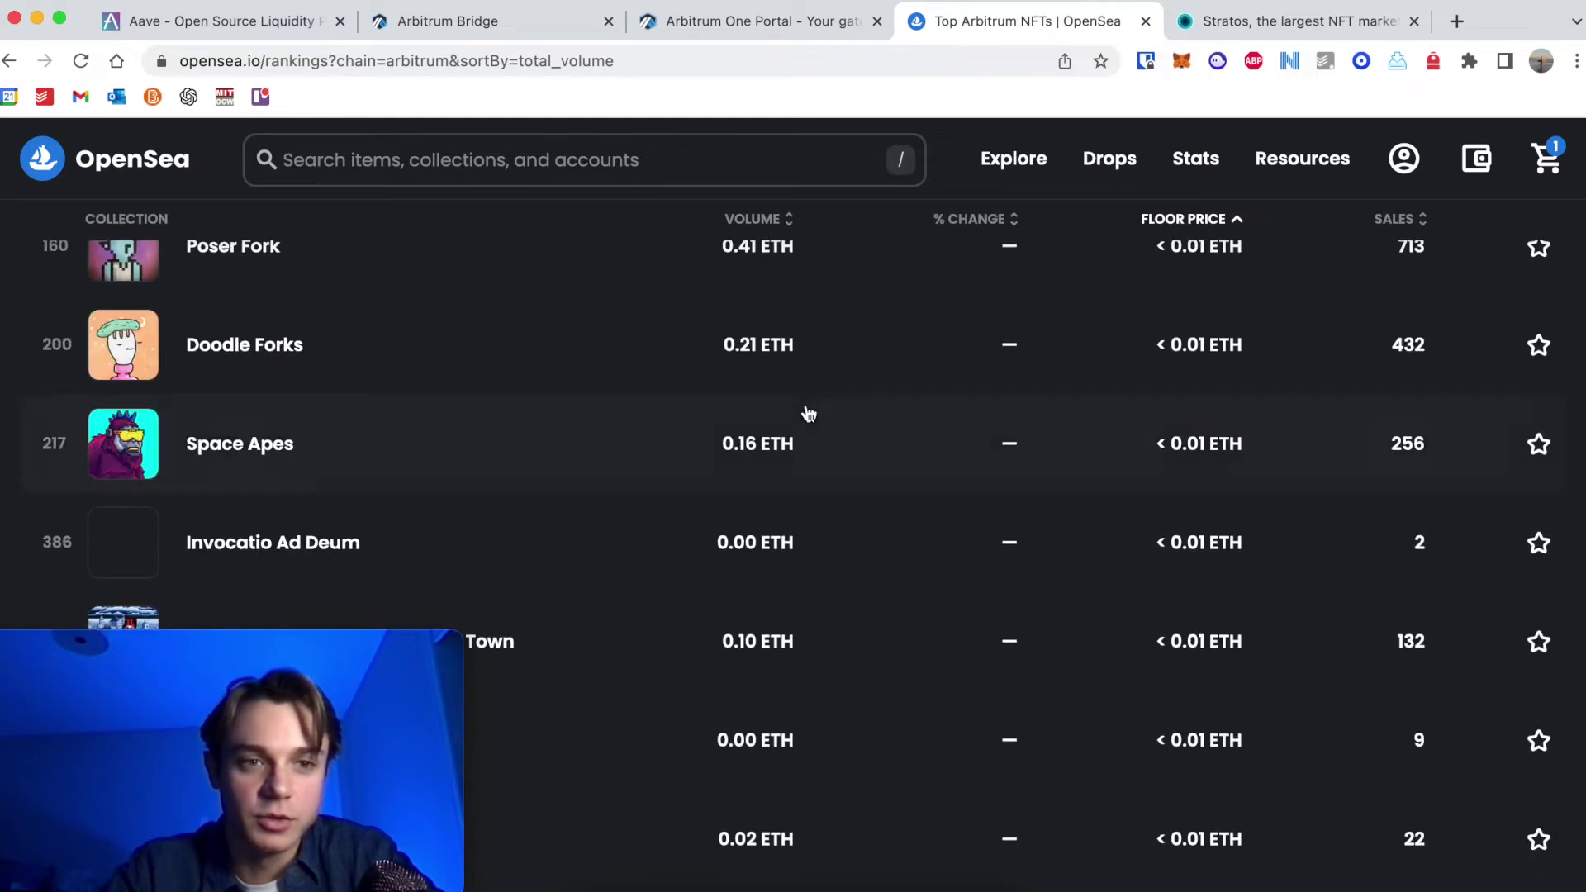
scroll(809, 413, down, 2)
scroll(809, 413, down, 7)
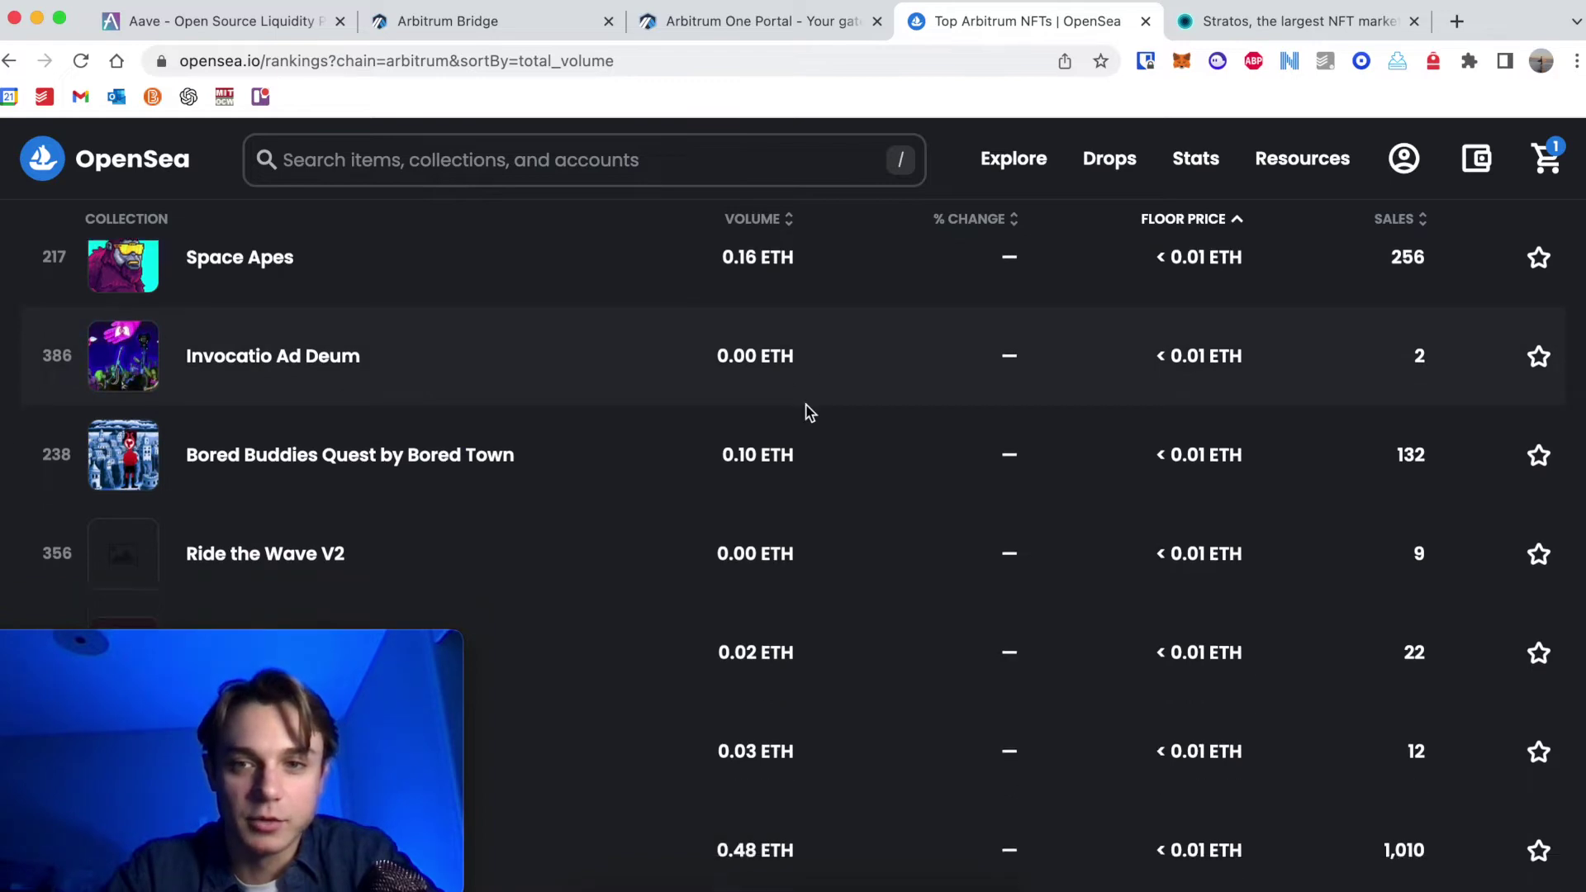
scroll(808, 413, down, 1)
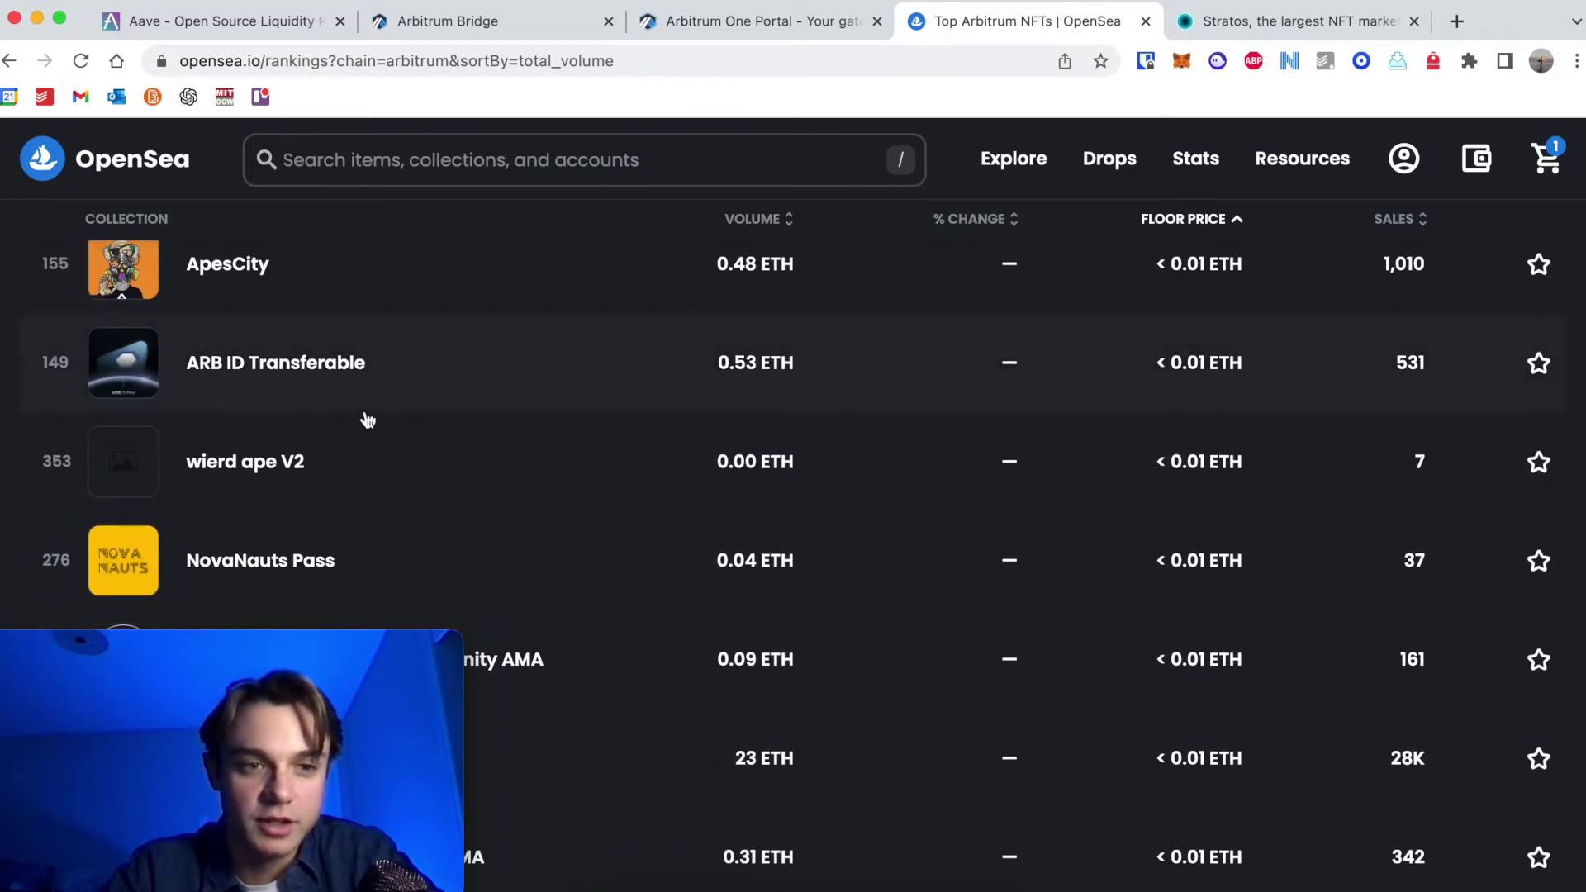
scroll(368, 421, down, 3)
Open the imToken & EtherPOAP Community AMA collection and add a 0.001 ETH item to the cart.
click(372, 366)
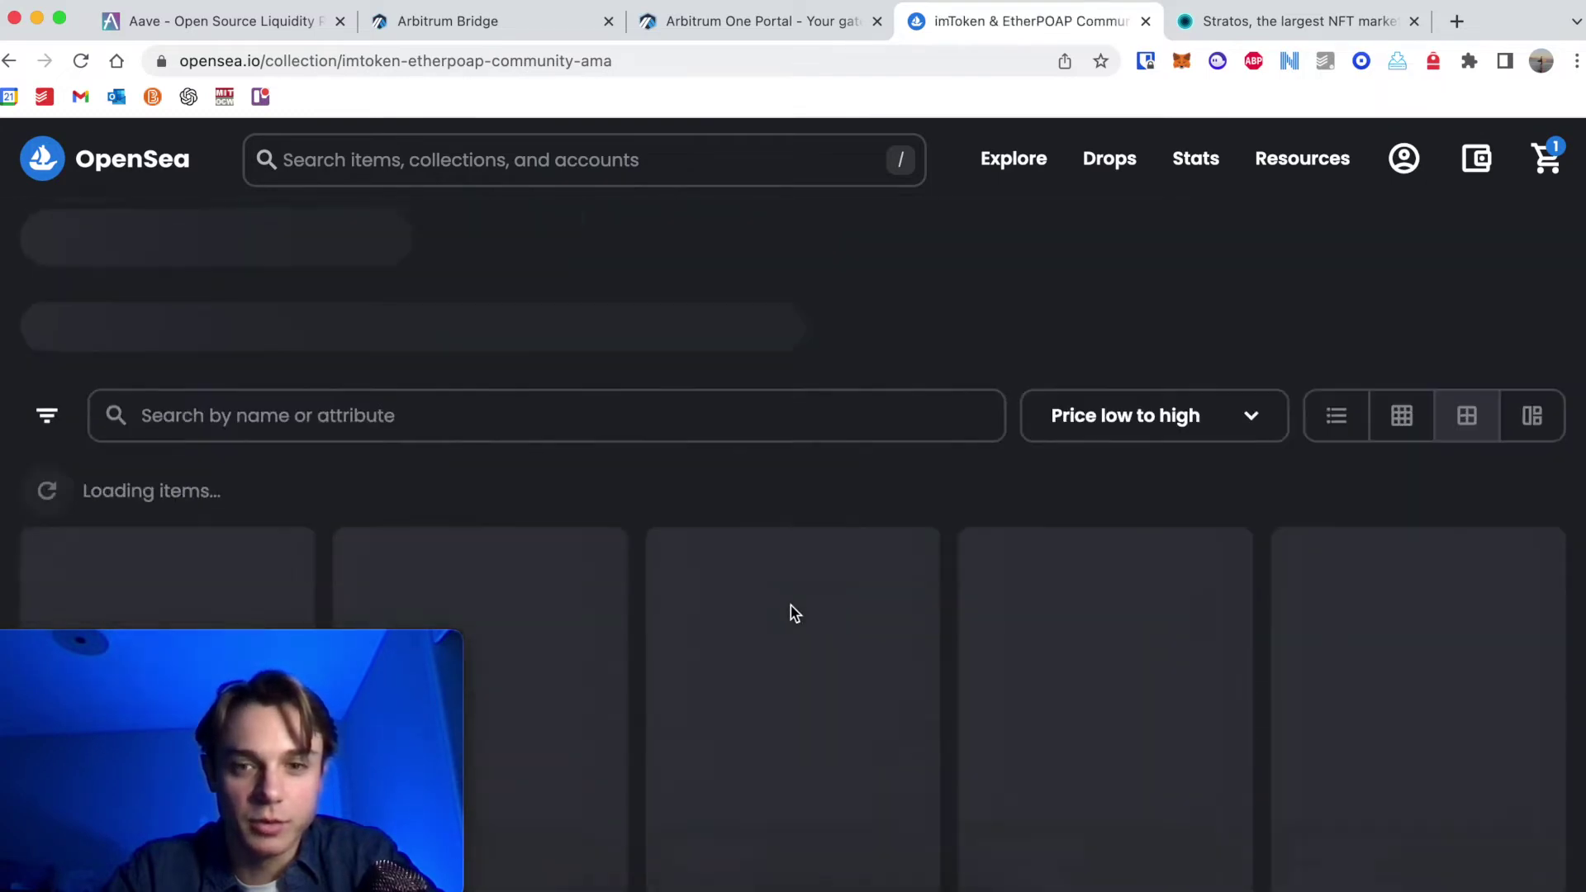
scroll(795, 611, down, 2)
scroll(826, 627, down, 1)
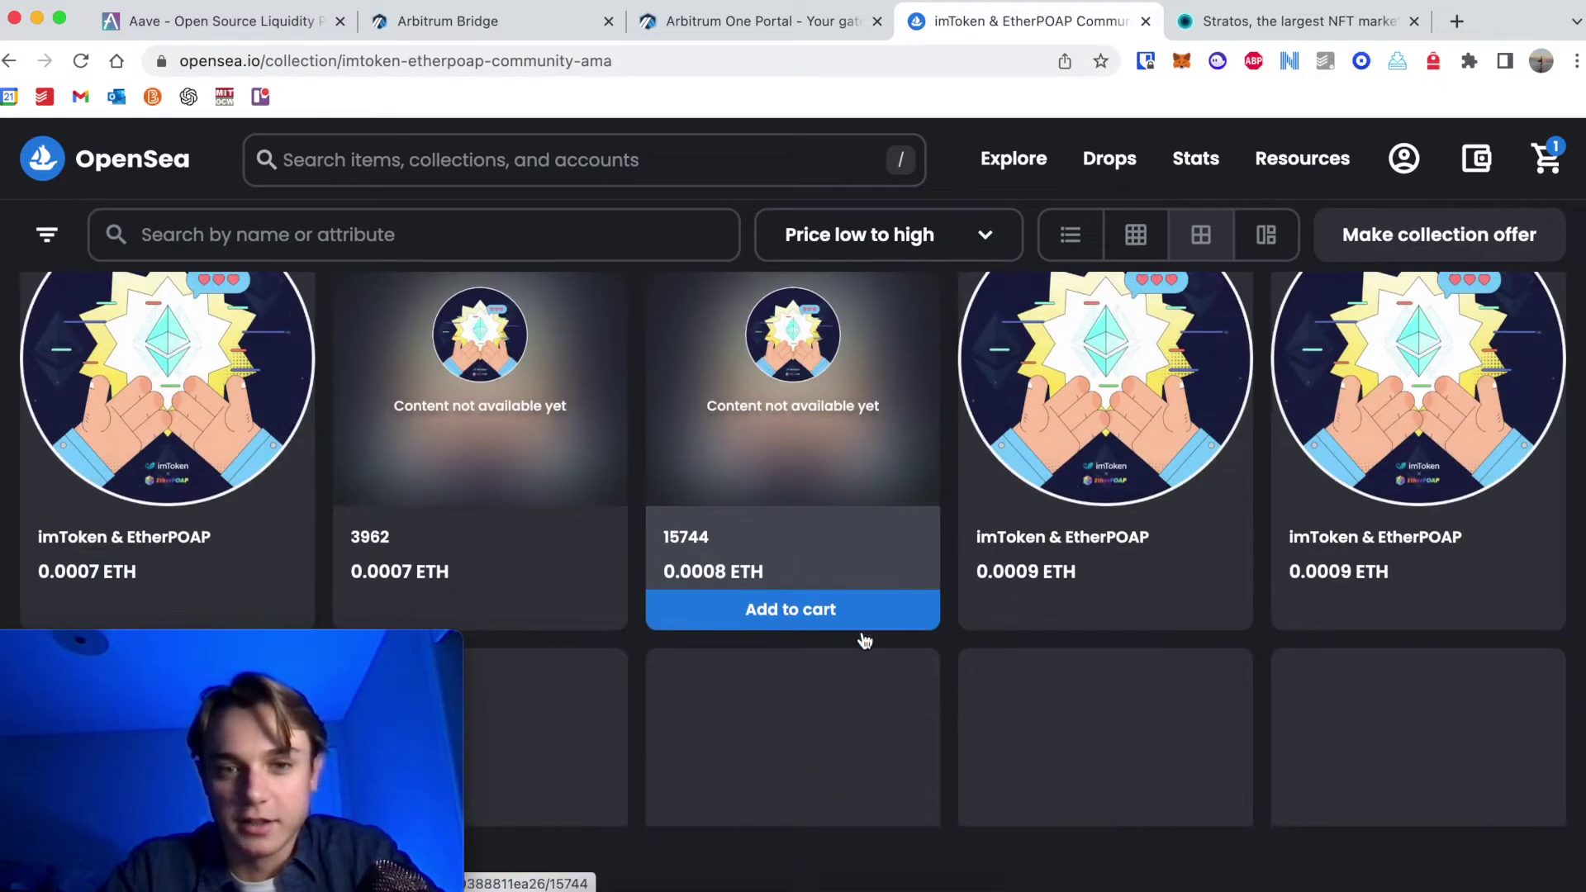
scroll(1083, 580, down, 4)
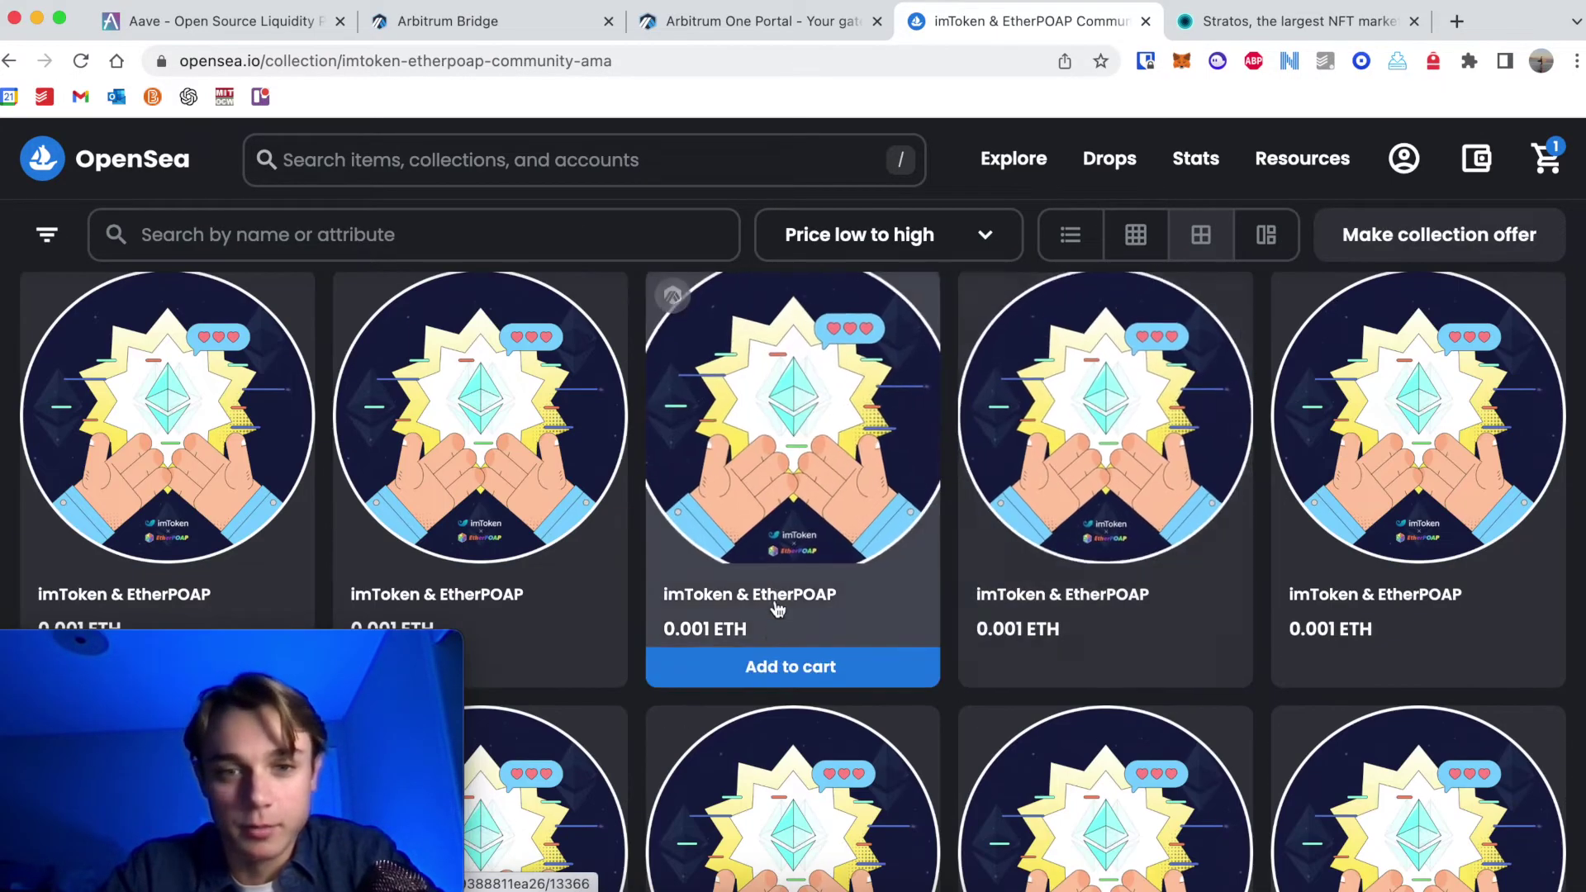
click(772, 665)
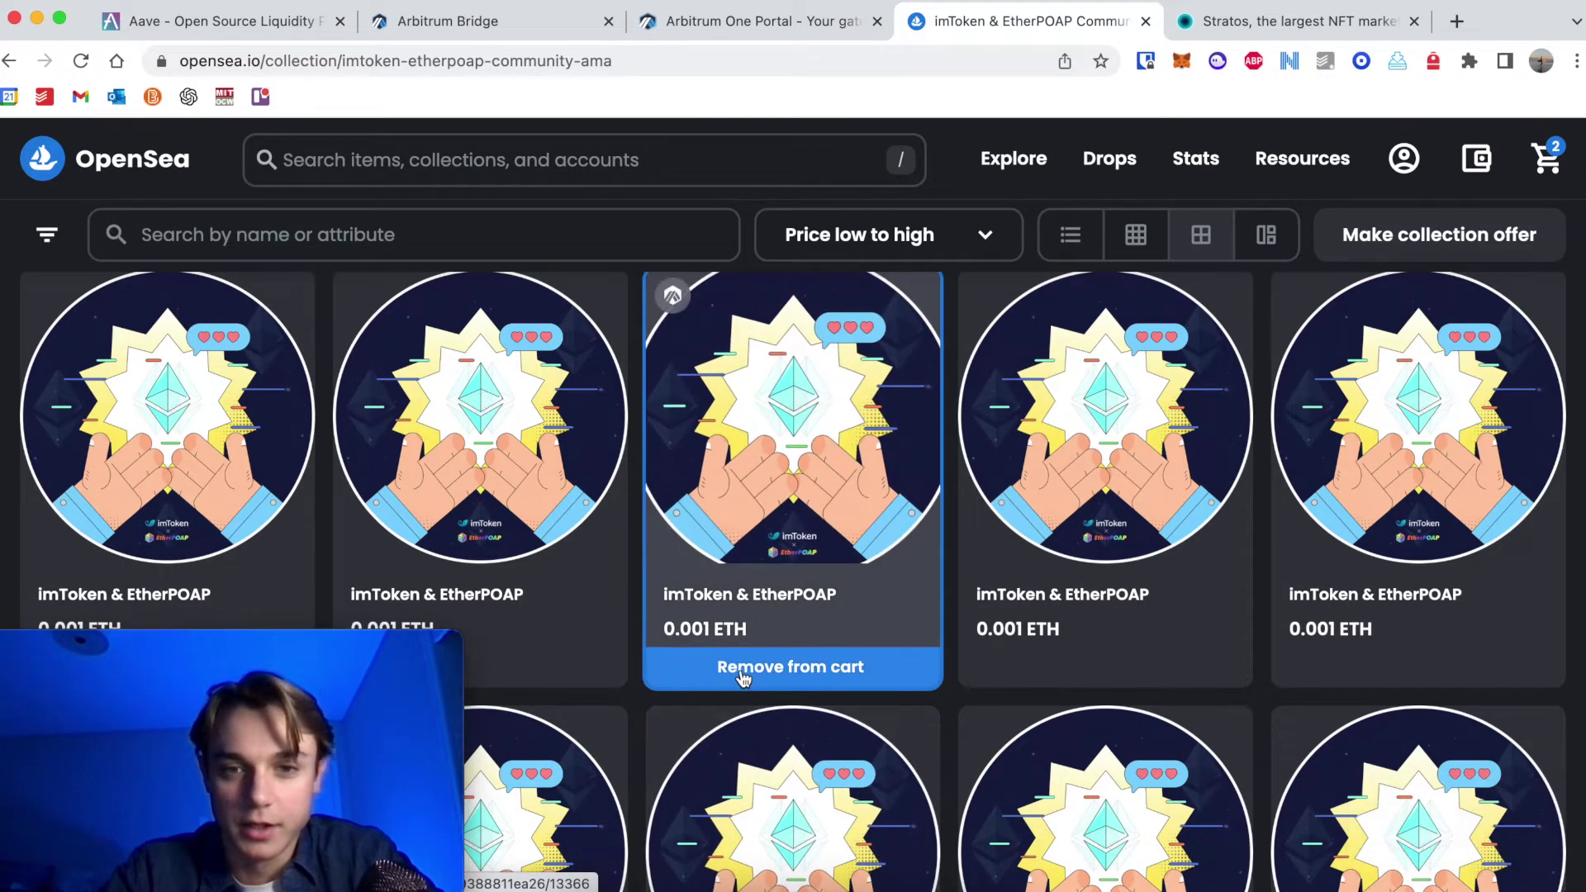
Remove the Arbitrum Odyssey NFT from the cart and proceed to buy the imToken & EtherPOAP item.
click(1550, 159)
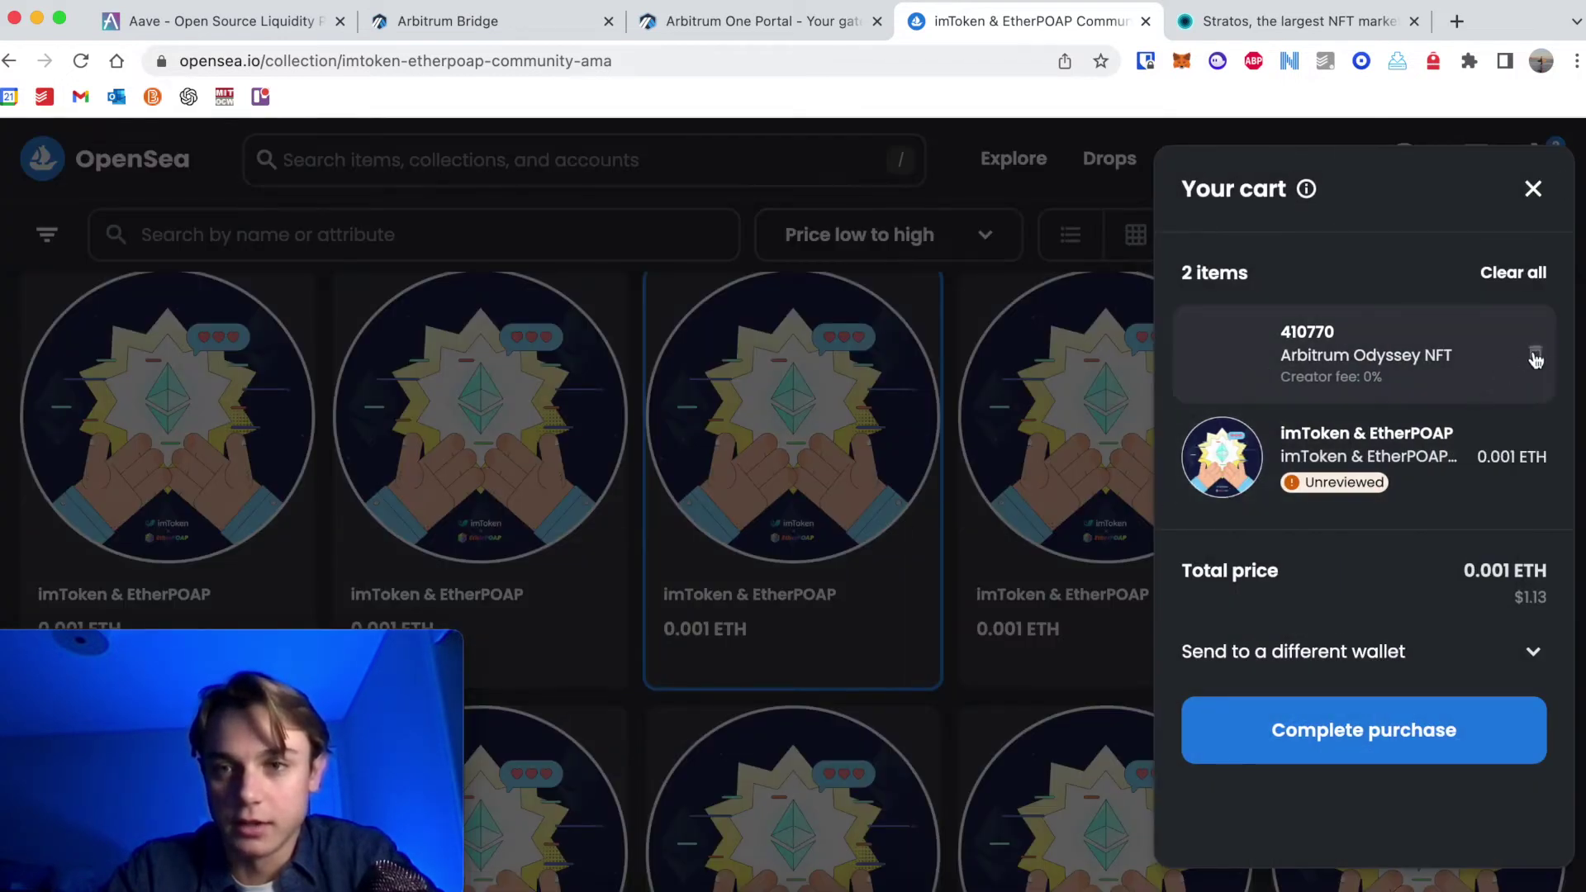
click(1535, 356)
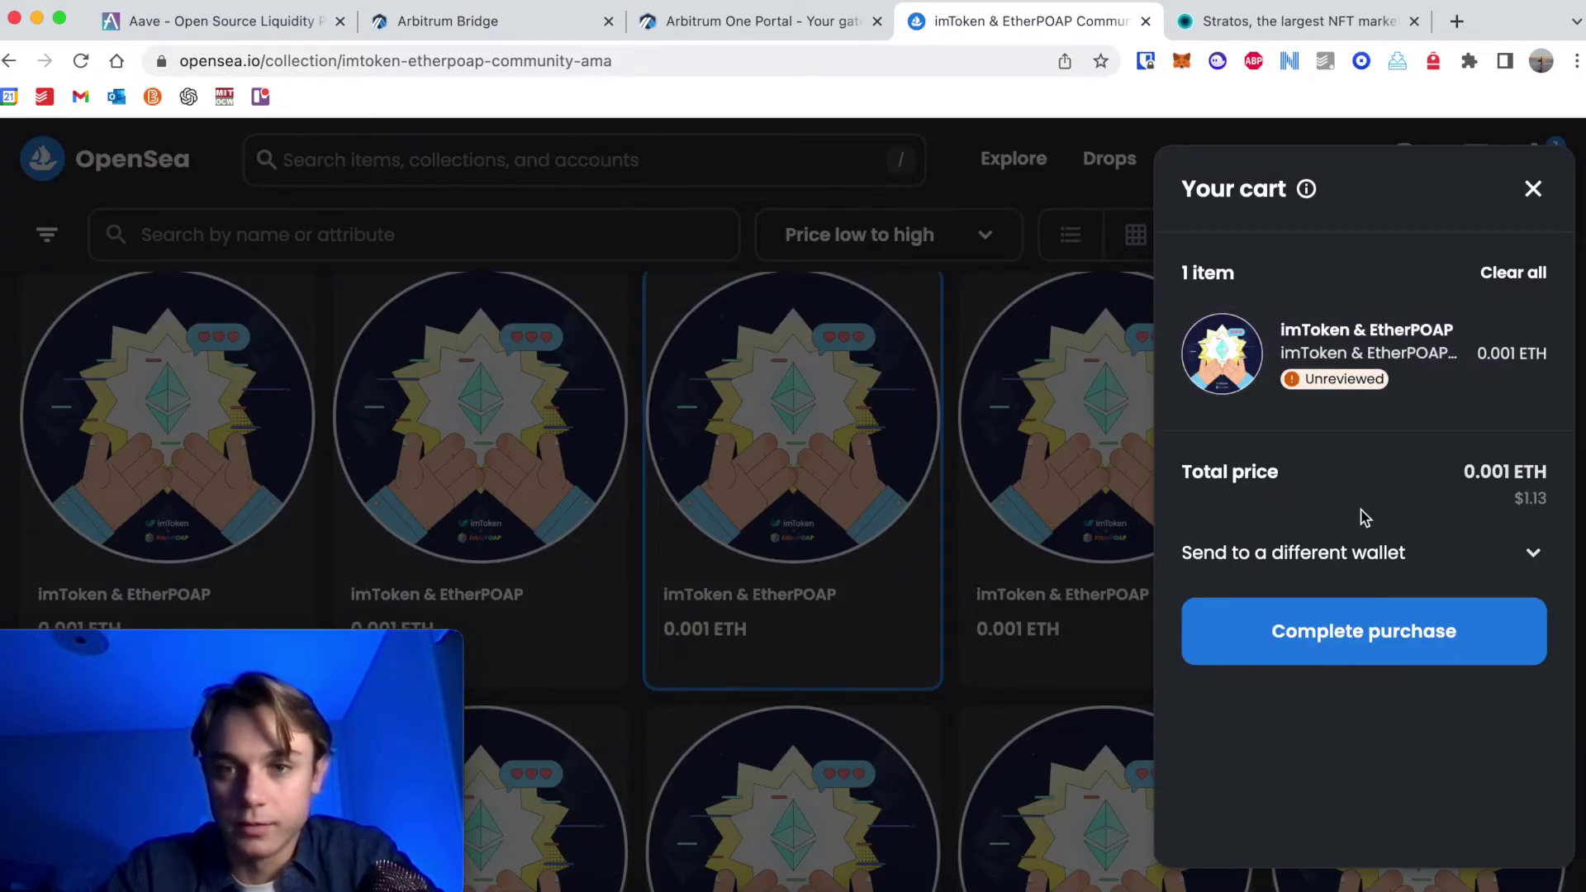
click(1366, 646)
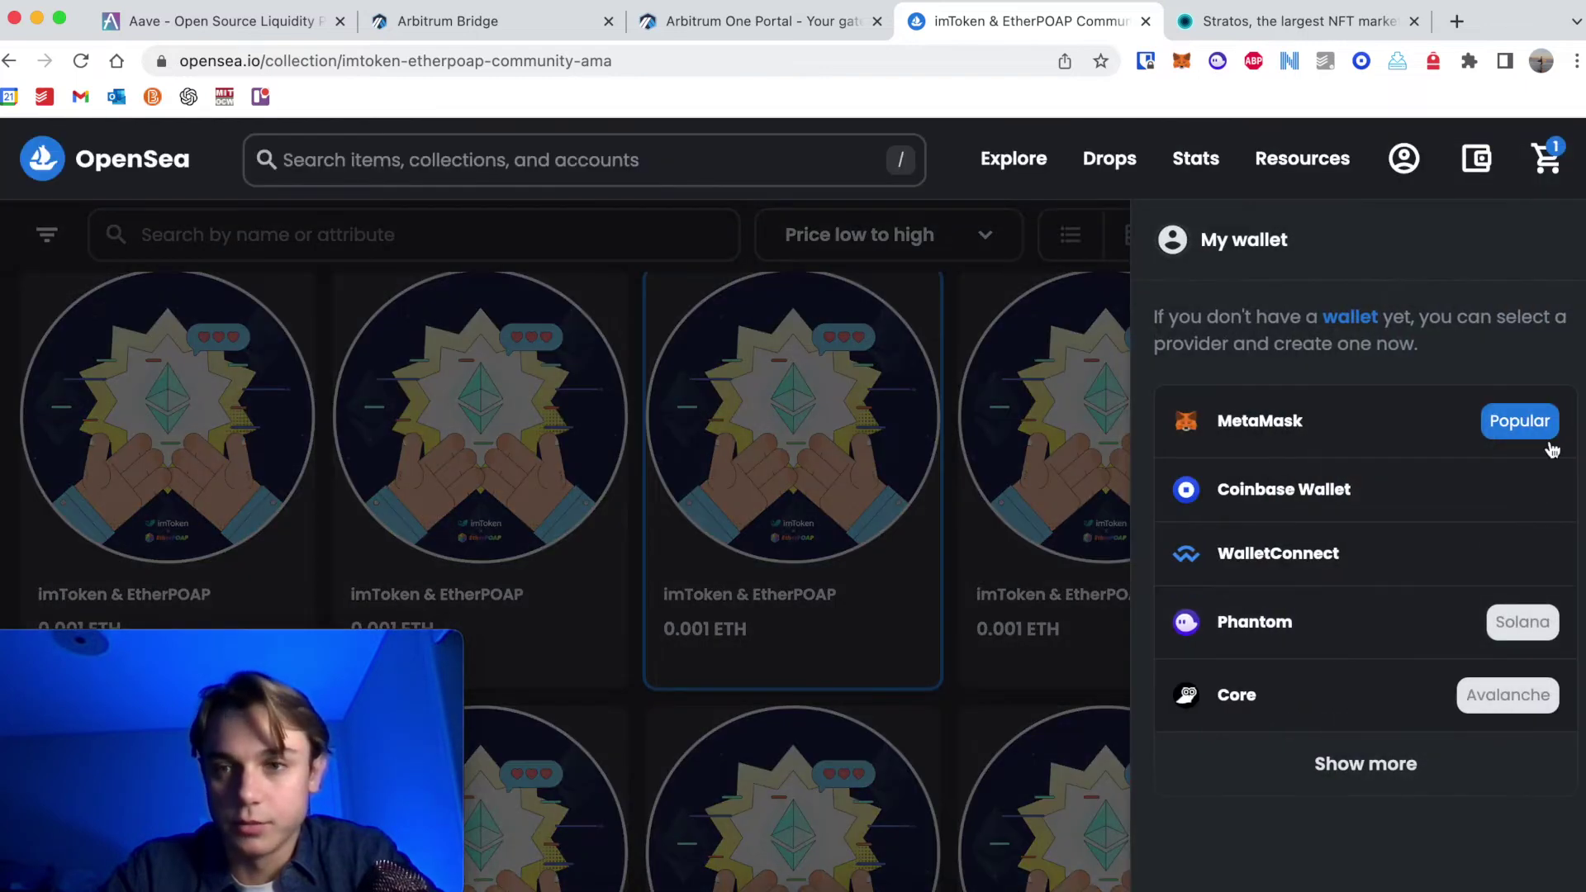
Sign in to OpenSea with MetaMask and open the 0.001 ETH imToken & EtherPOAP item page.
click(1385, 423)
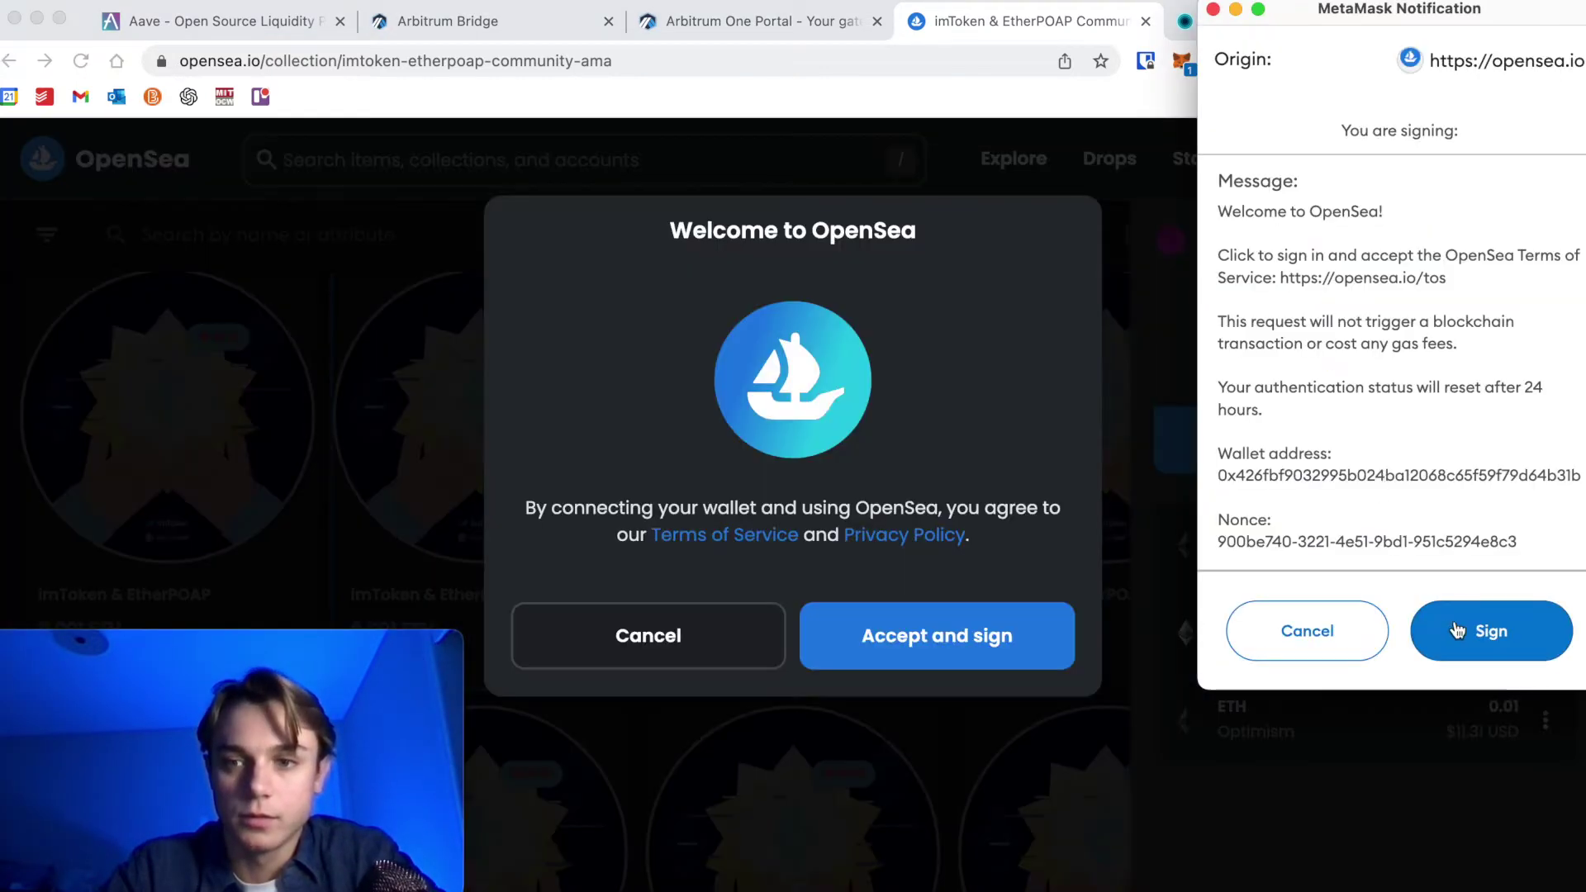
click(1455, 626)
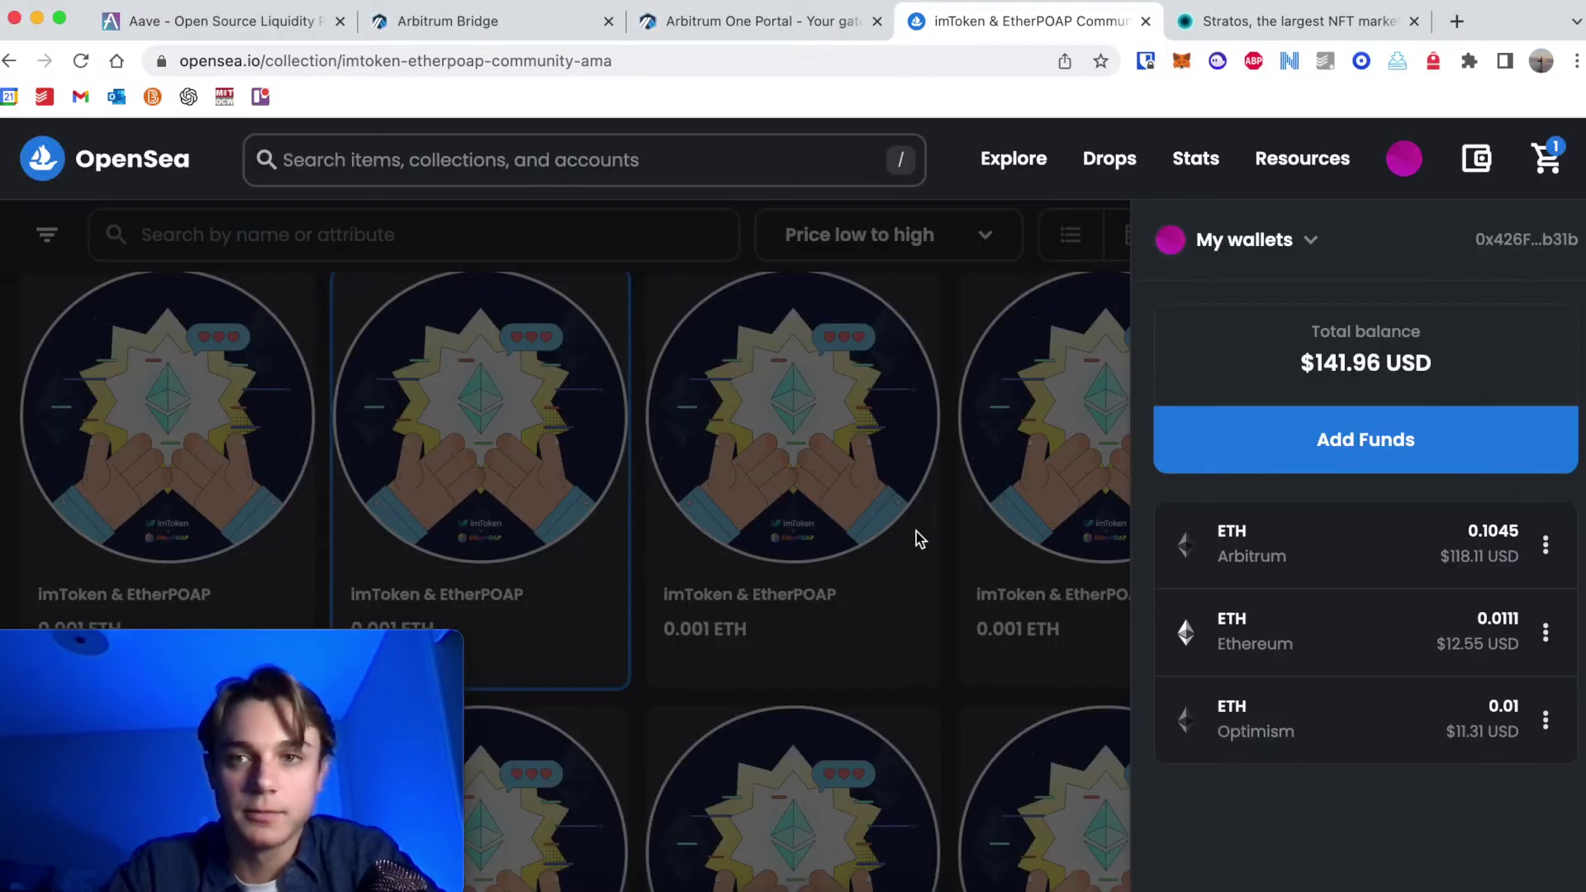
click(728, 639)
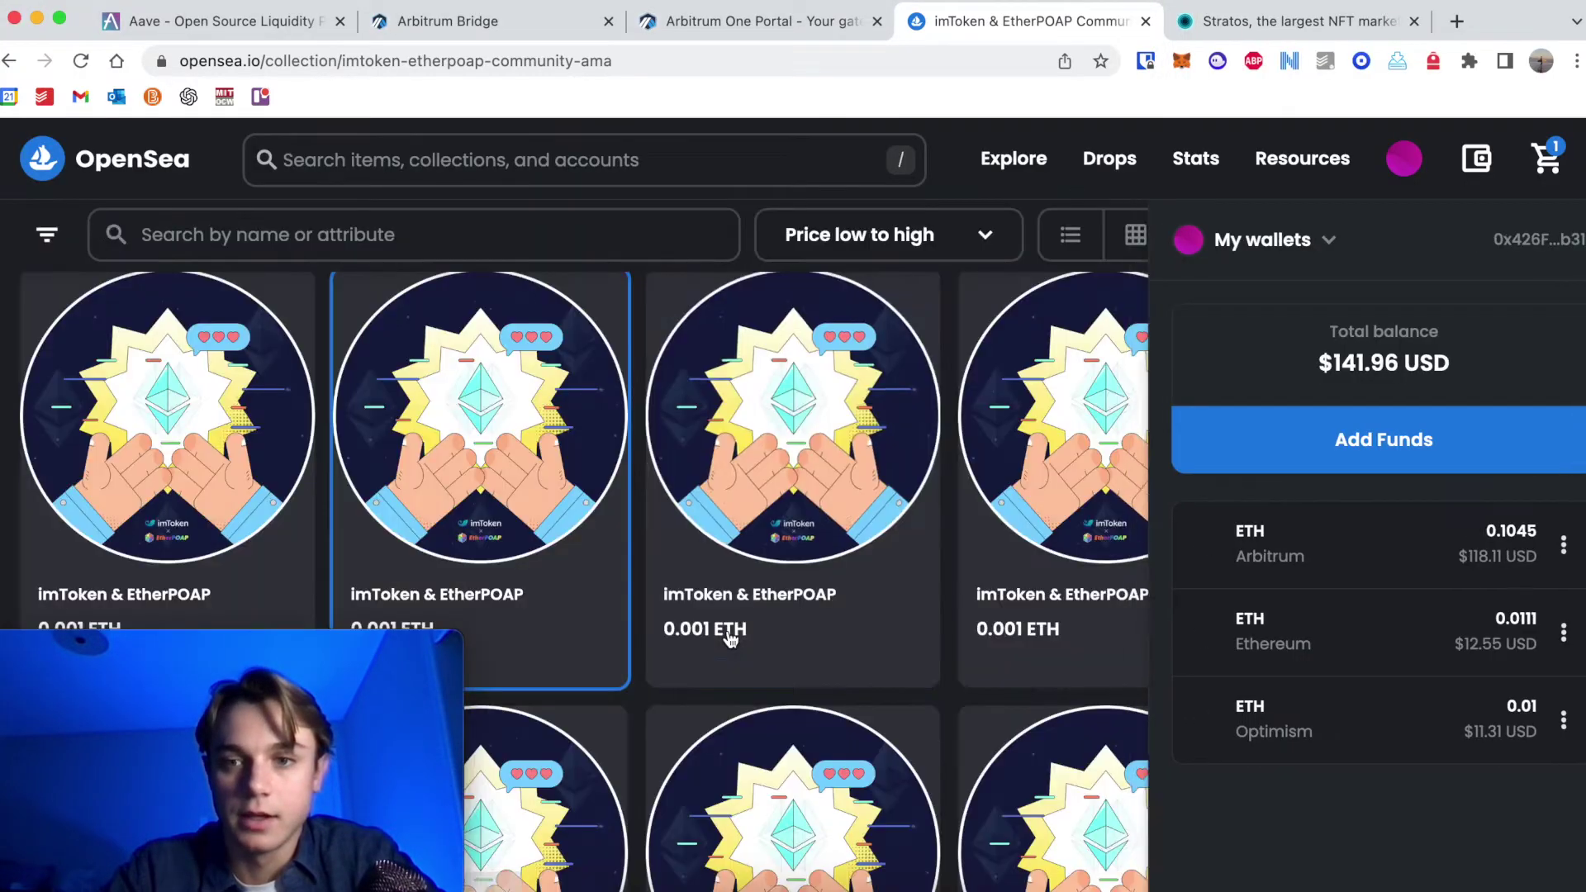
click(726, 637)
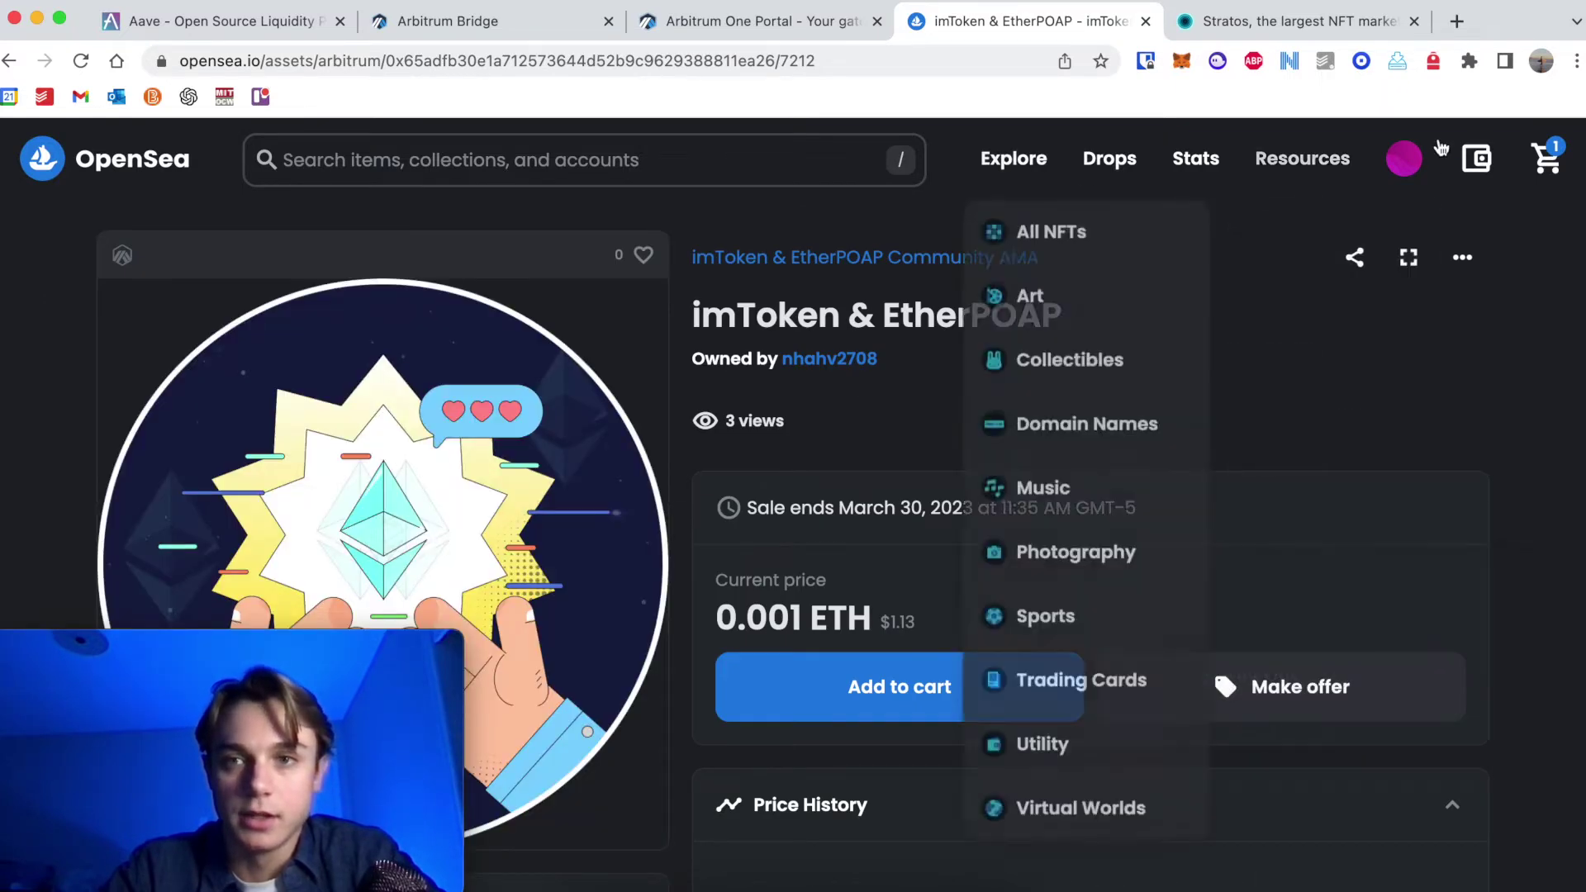
On the Stratos tab, connect the MetaMask wallet and approve the connection to stratosnft.io.
click(1291, 25)
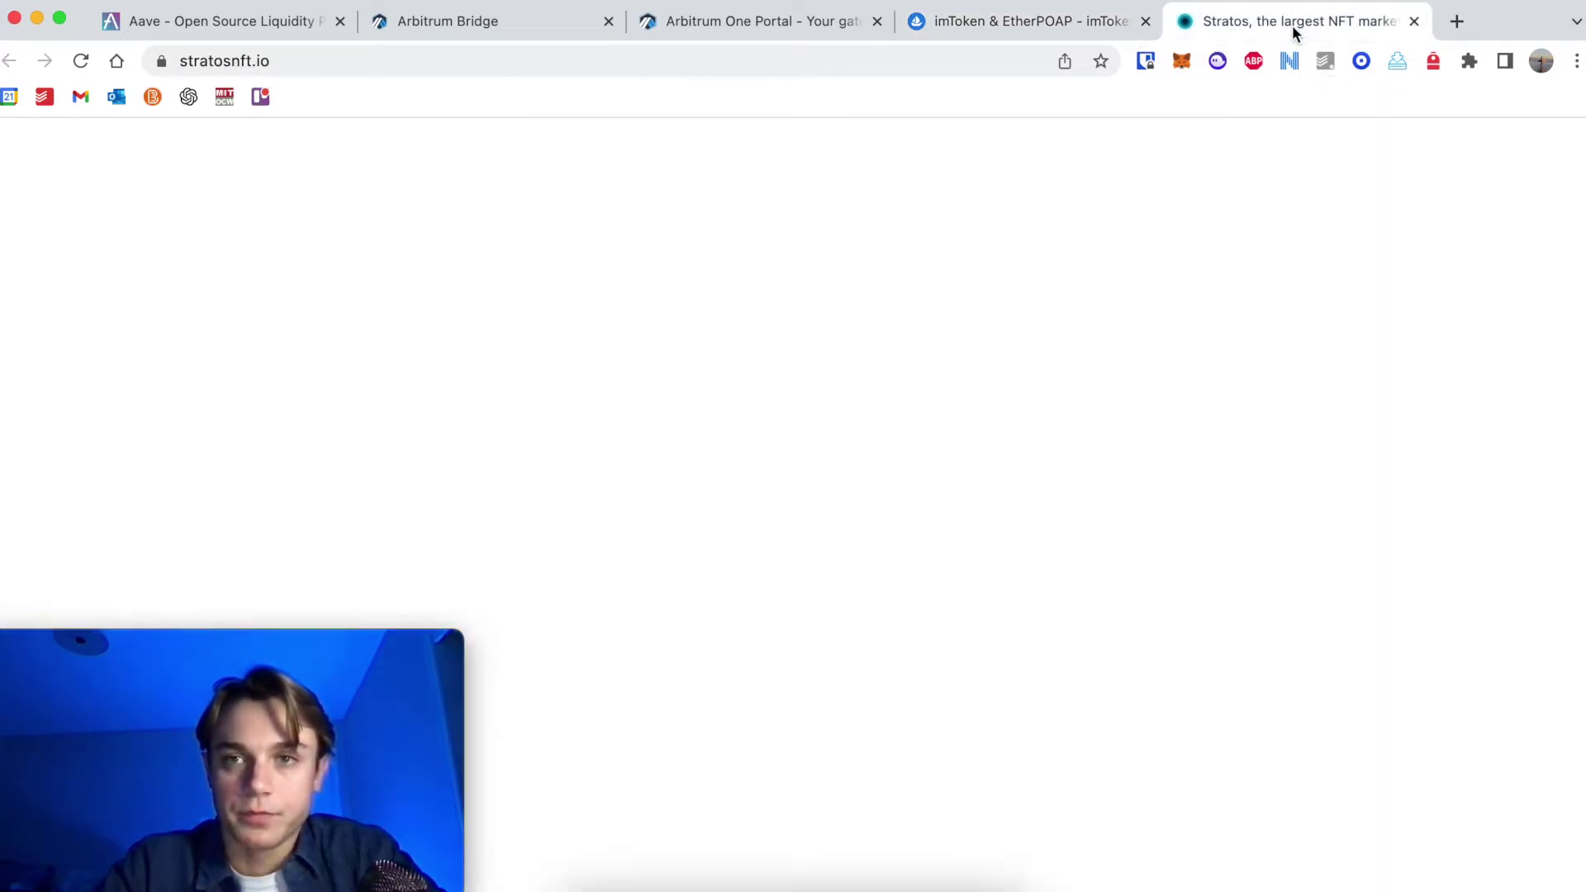
scroll(926, 374, down, 1)
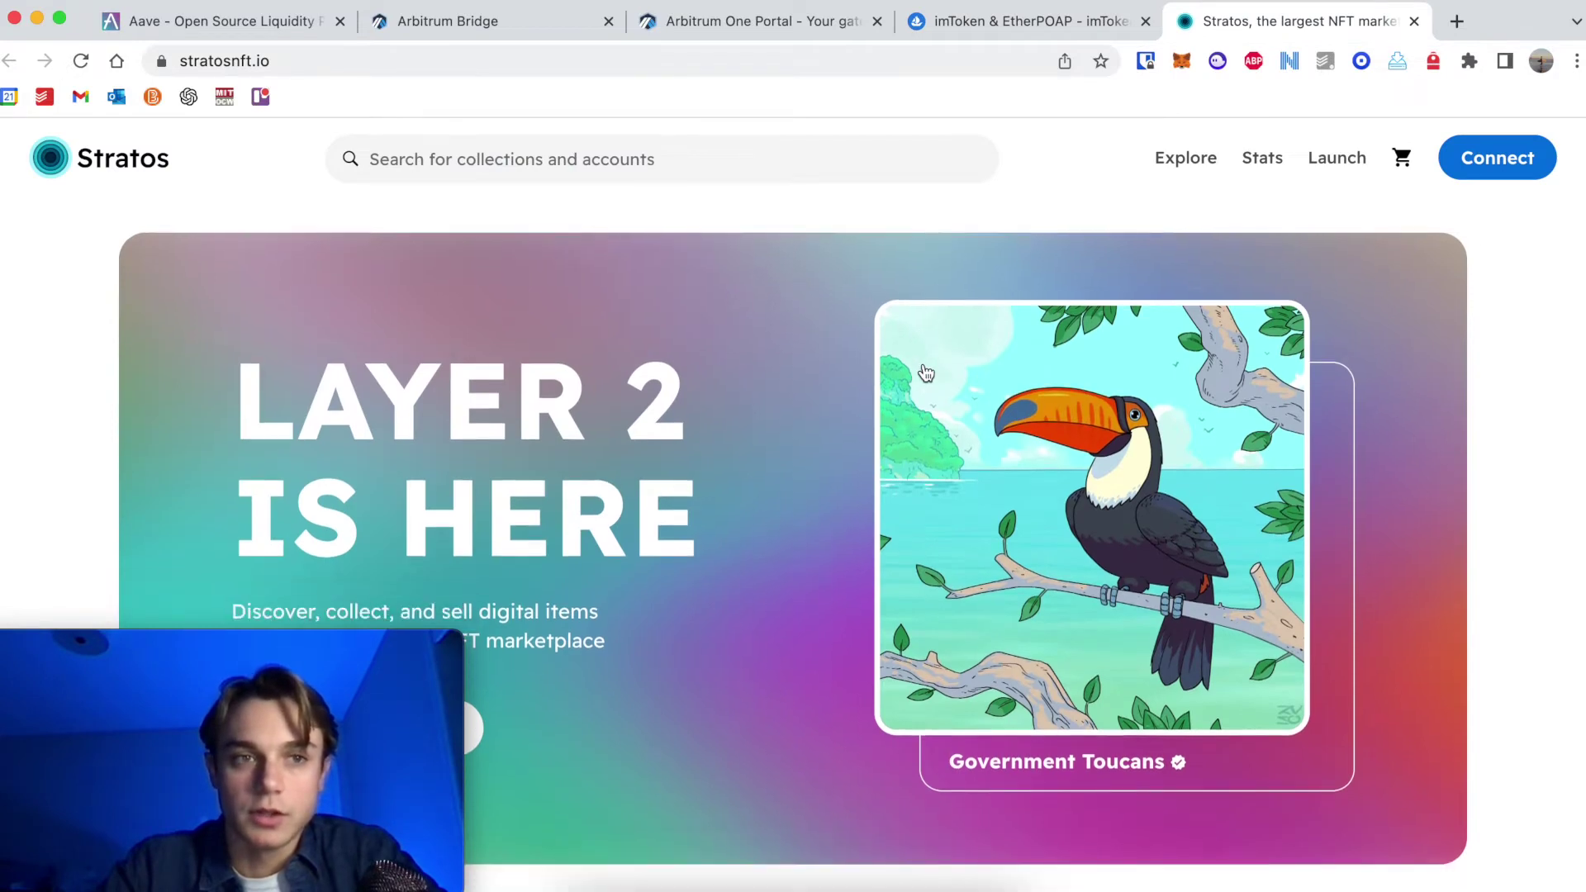
scroll(926, 373, down, 6)
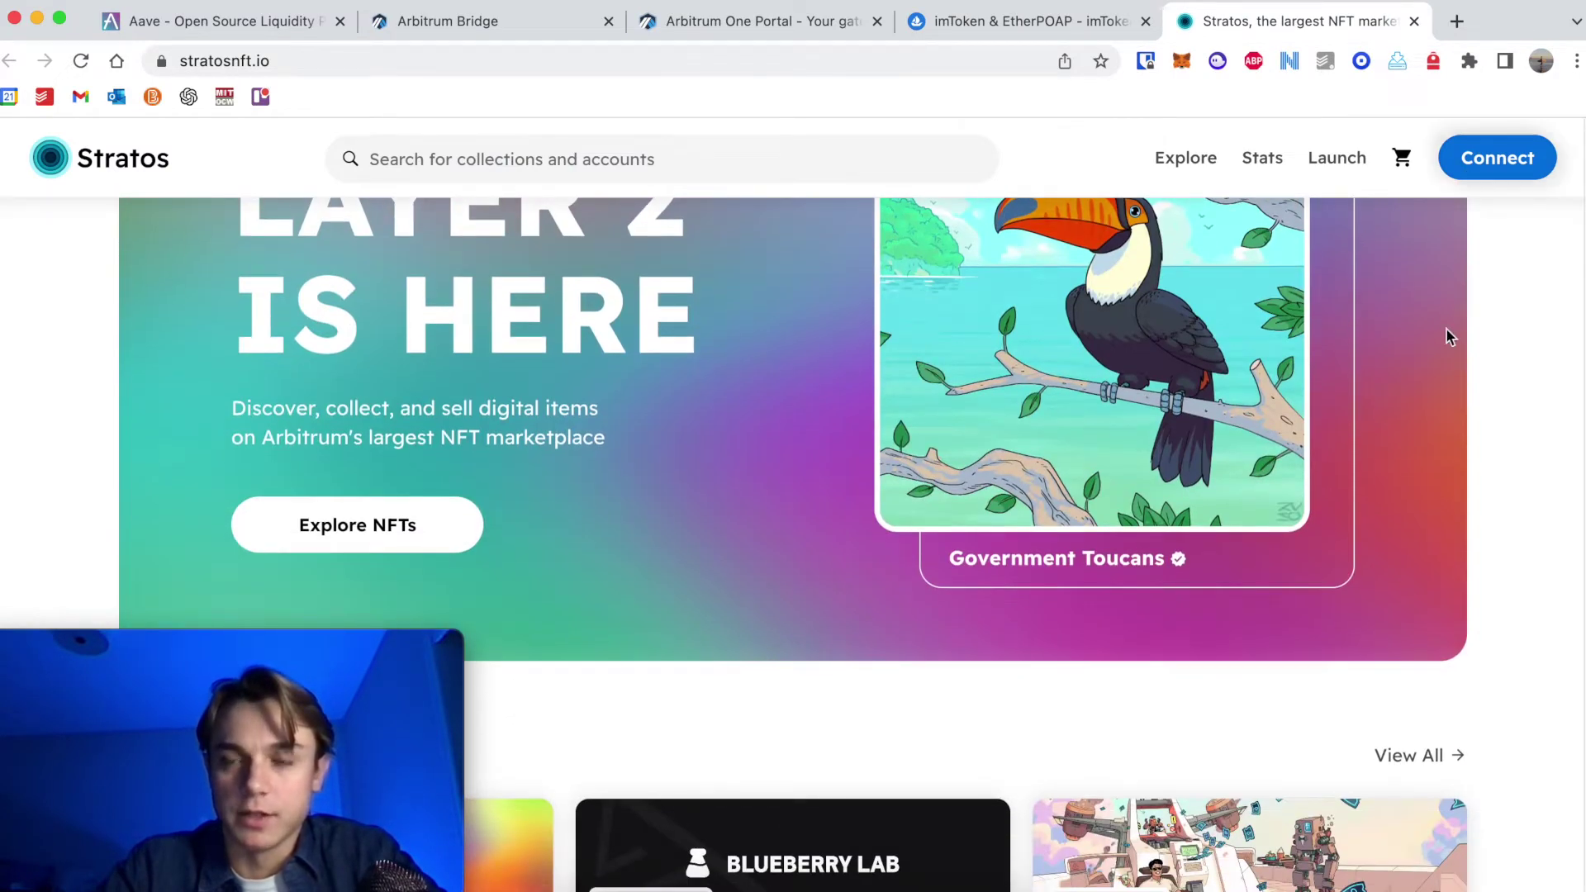
scroll(1418, 436, down, 4)
click(1499, 157)
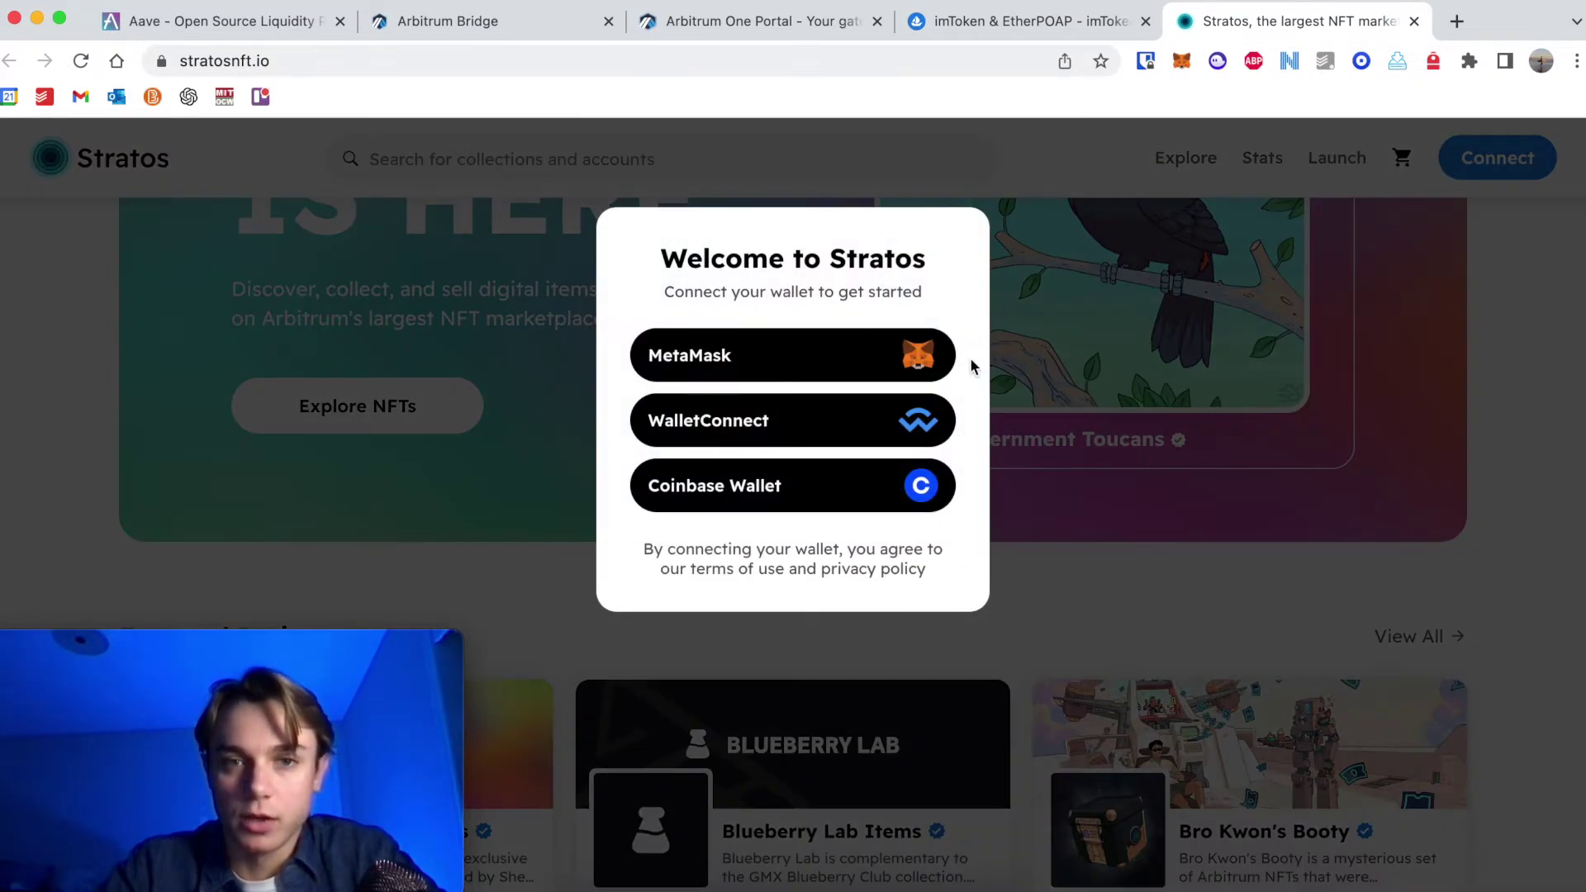
click(812, 363)
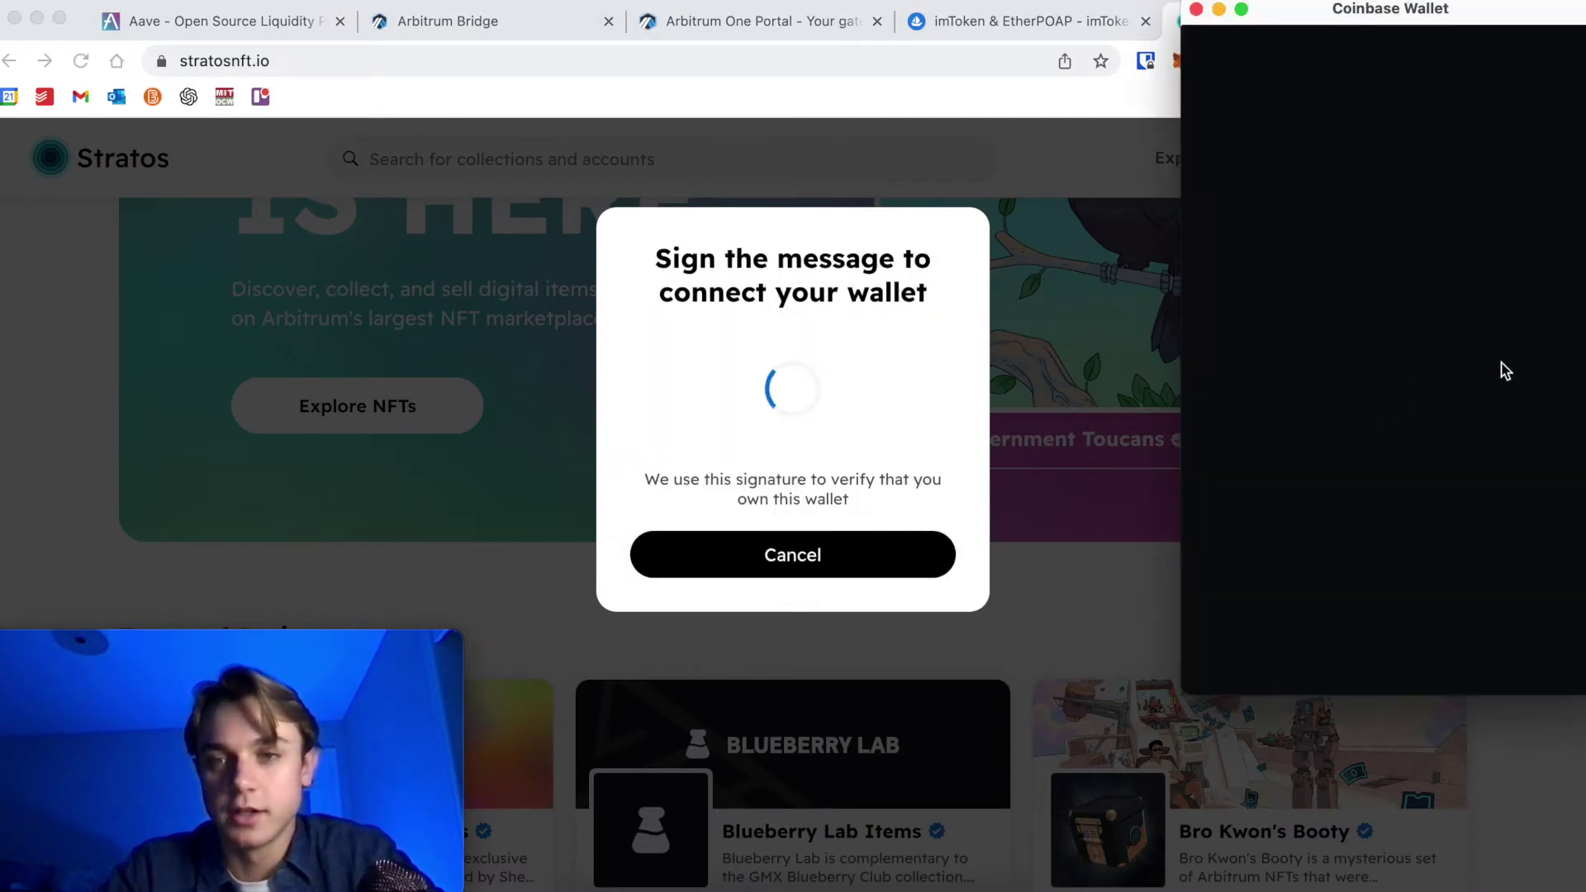
click(1494, 609)
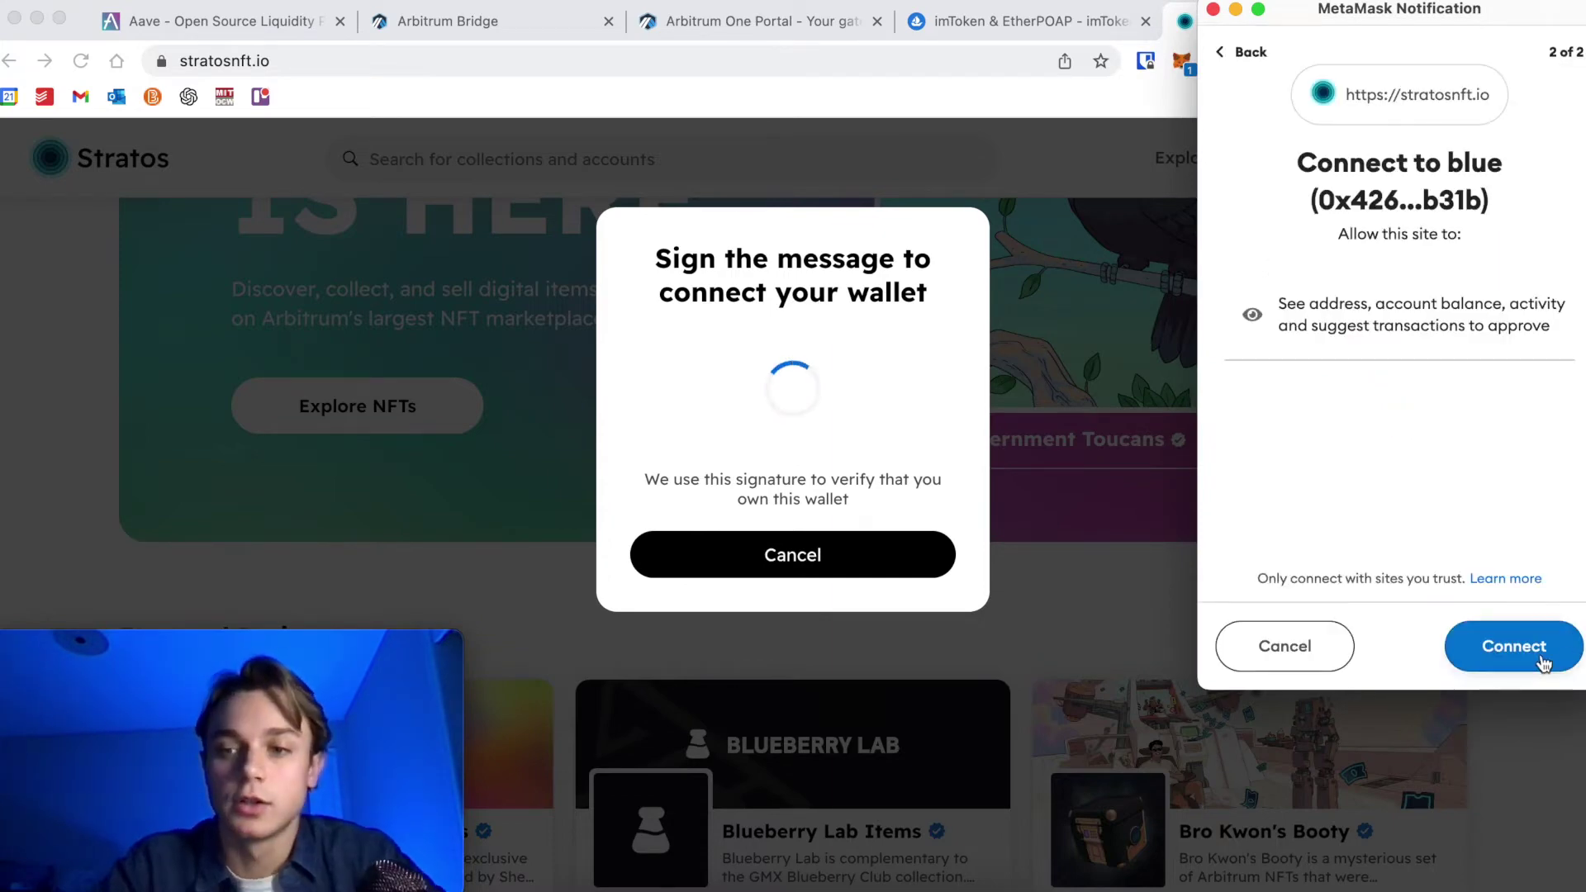
click(1524, 657)
Browse Stratos and open the imToken 6th Anniversary NFT collection.
scroll(933, 446, down, 8)
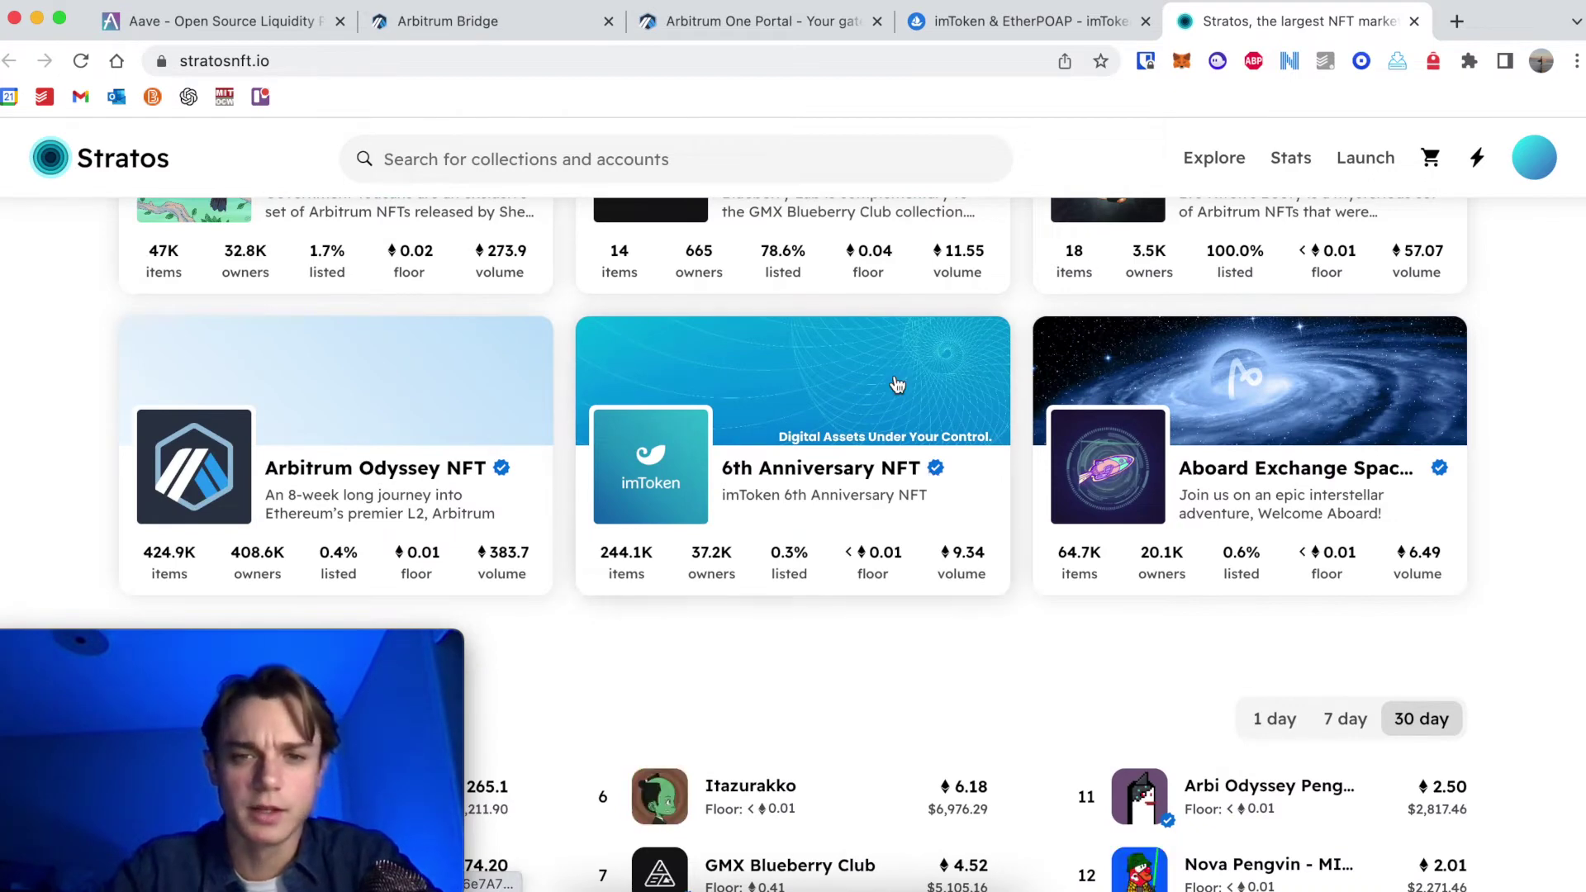
scroll(888, 396, down, 3)
scroll(760, 495, up, 1)
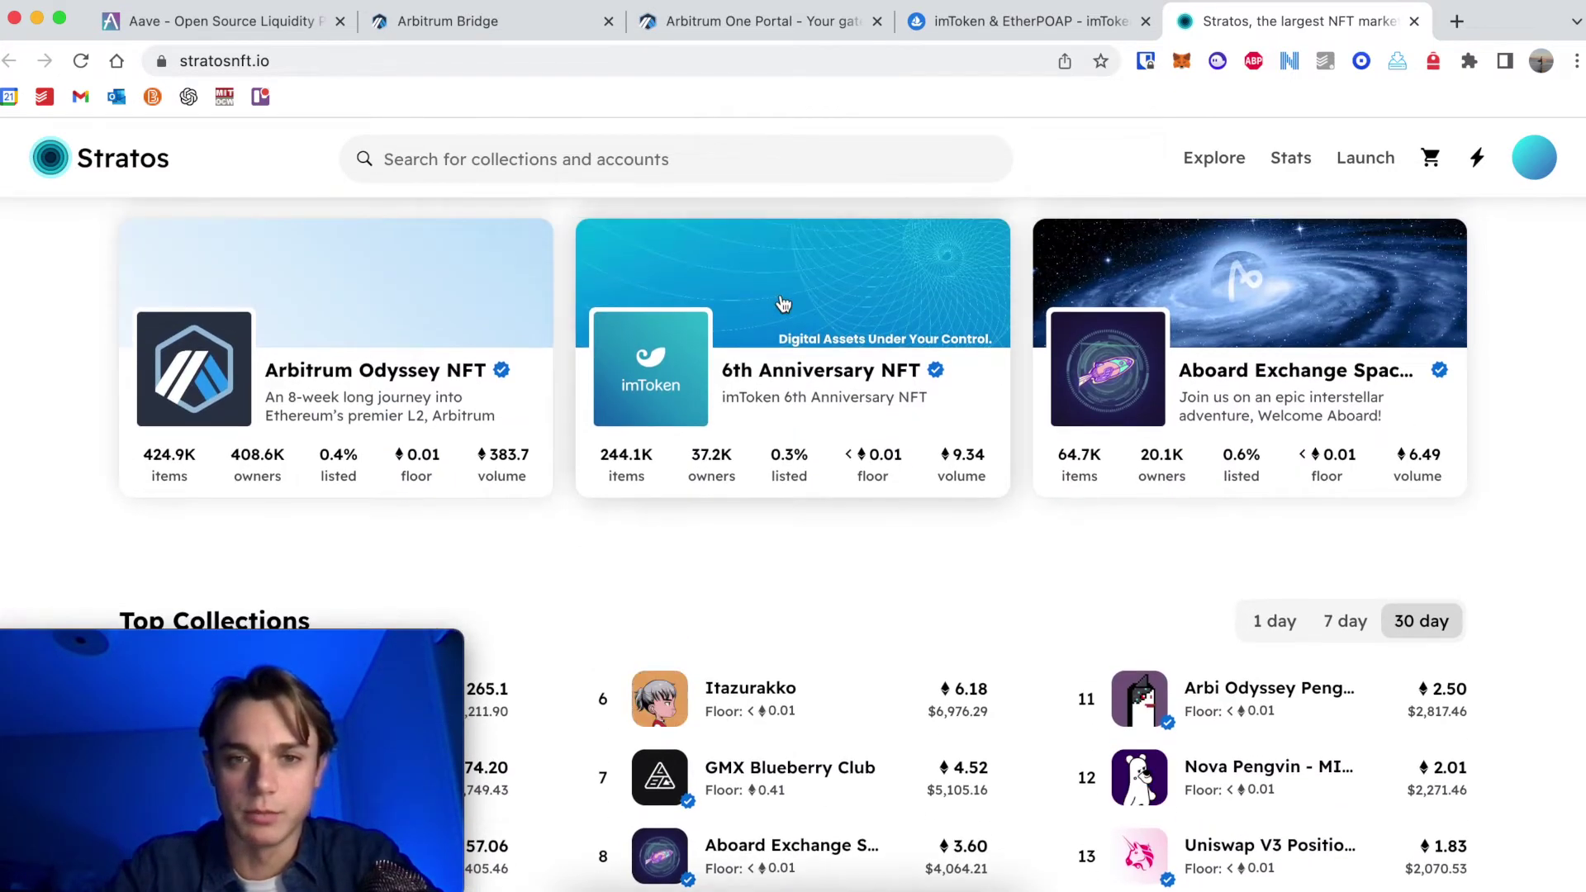
click(769, 396)
Scroll the 6th Anniversary NFT grid and open the goblintown.wtf - imToken item.
scroll(709, 546, down, 5)
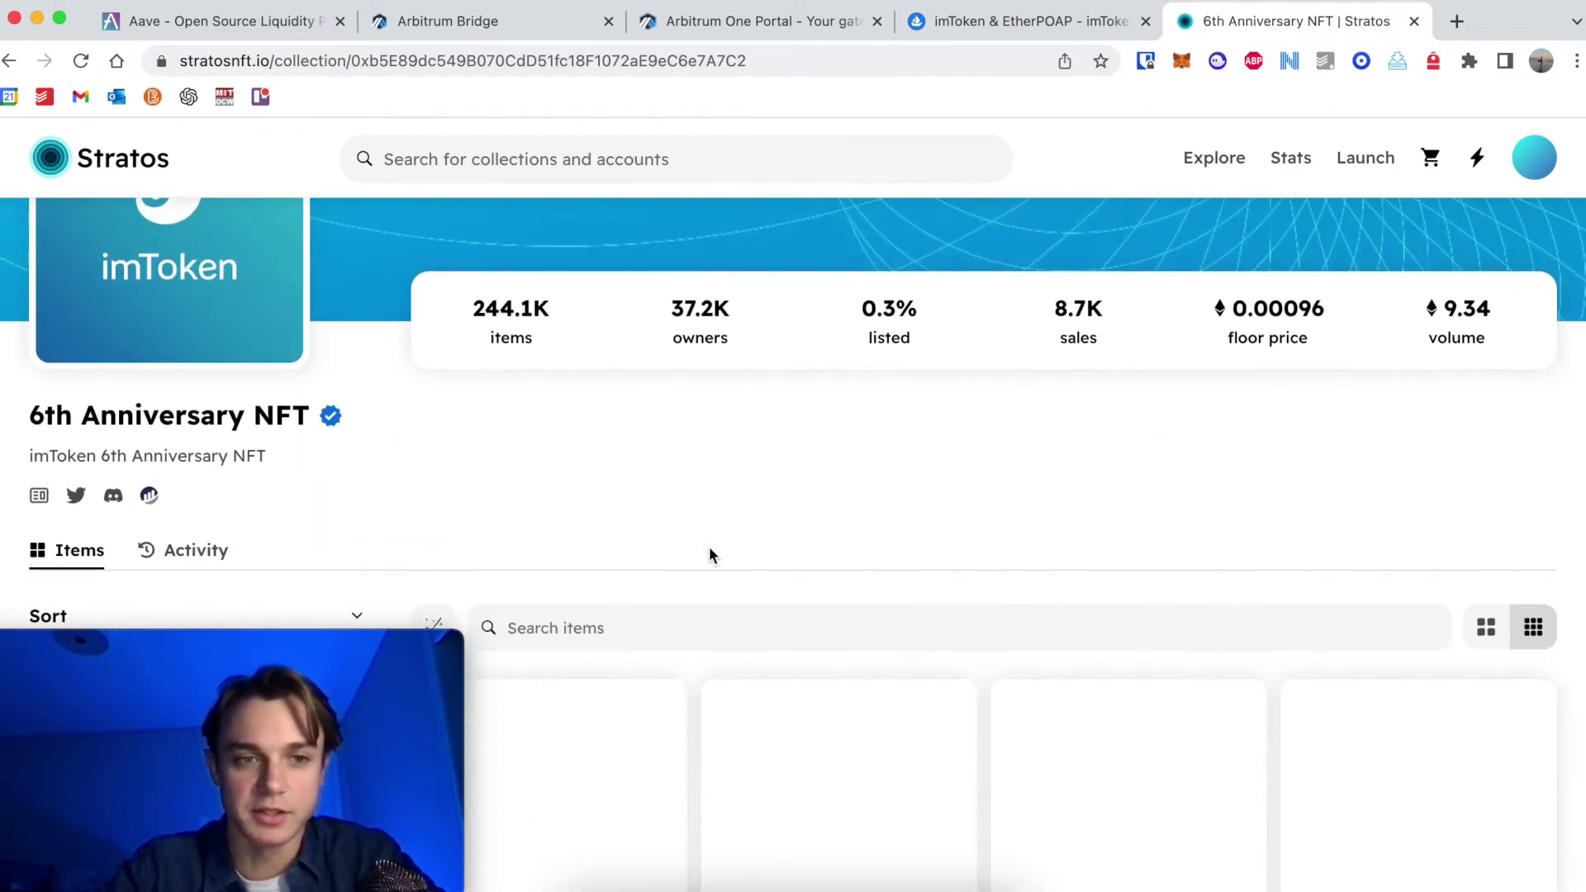
scroll(708, 555, down, 5)
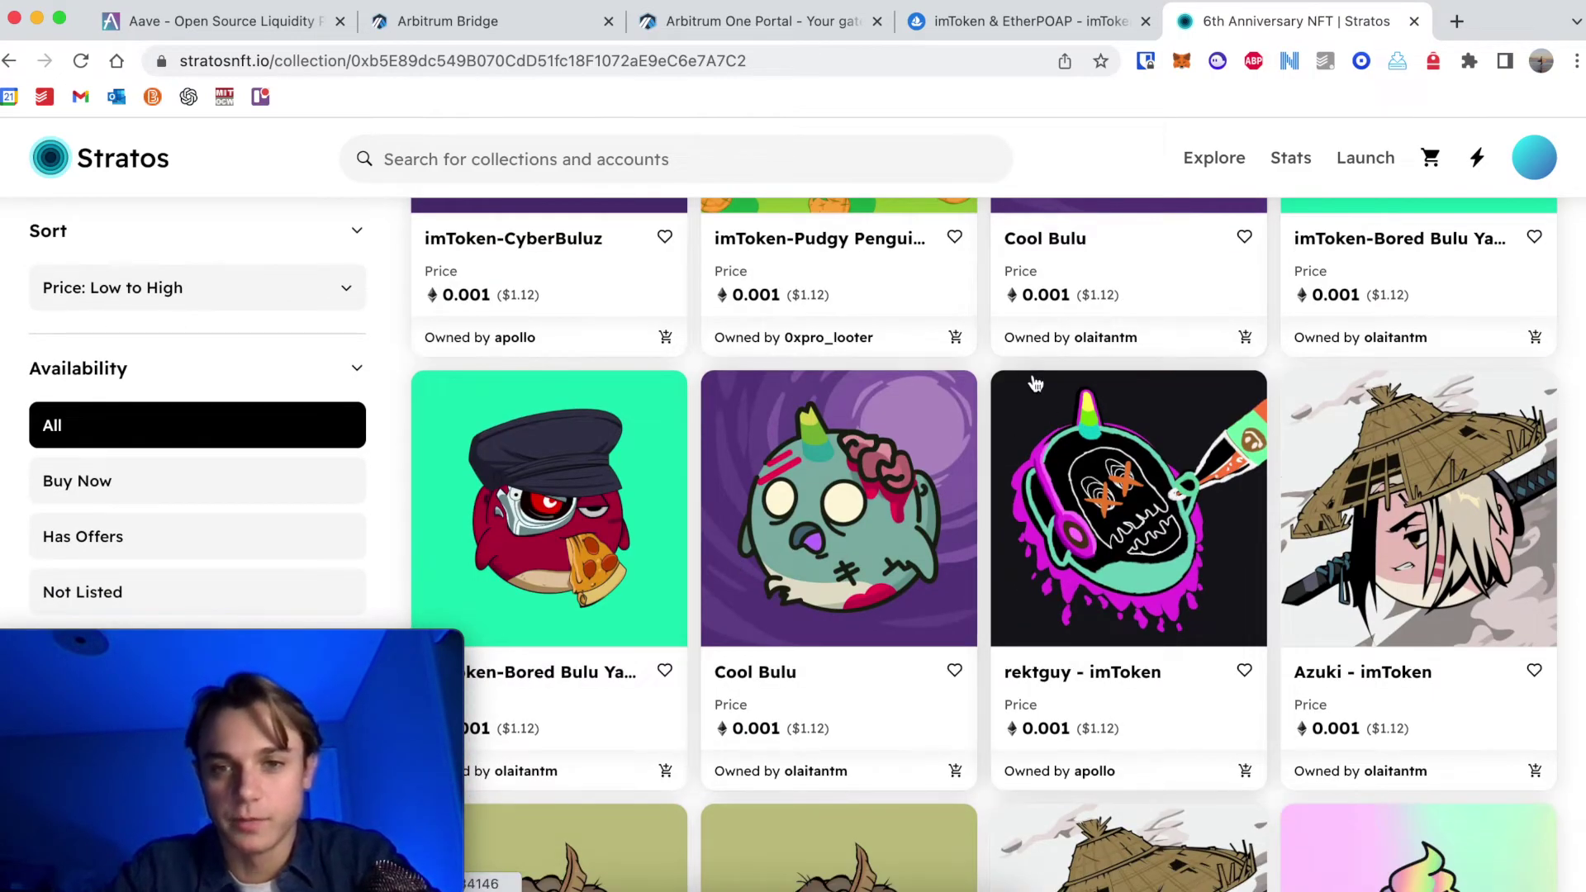
scroll(1236, 645, down, 2)
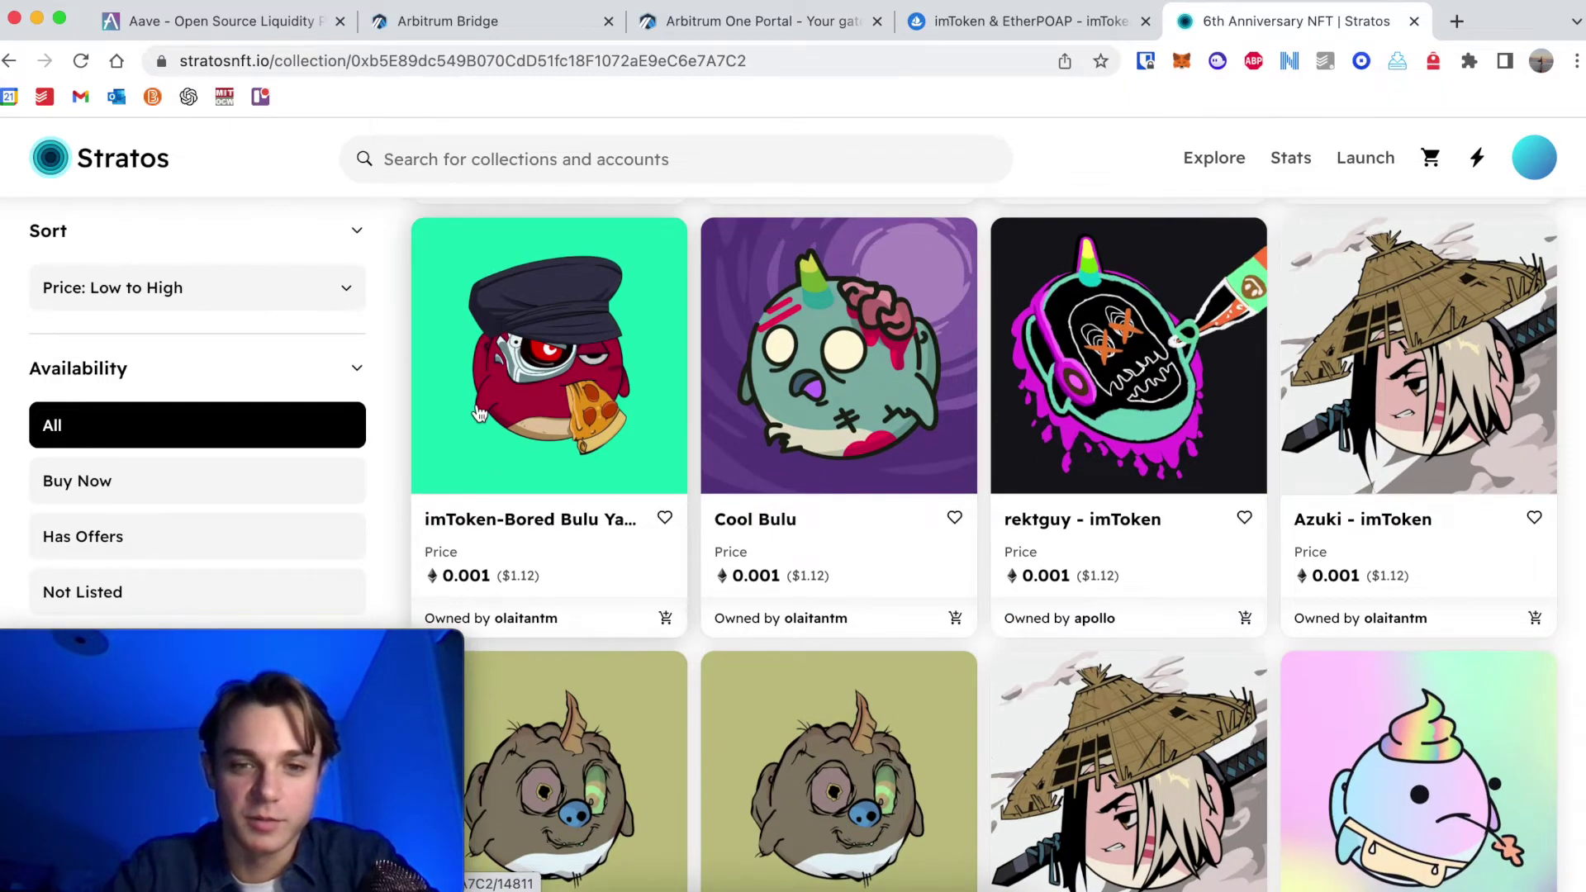
scroll(477, 413, down, 5)
click(529, 551)
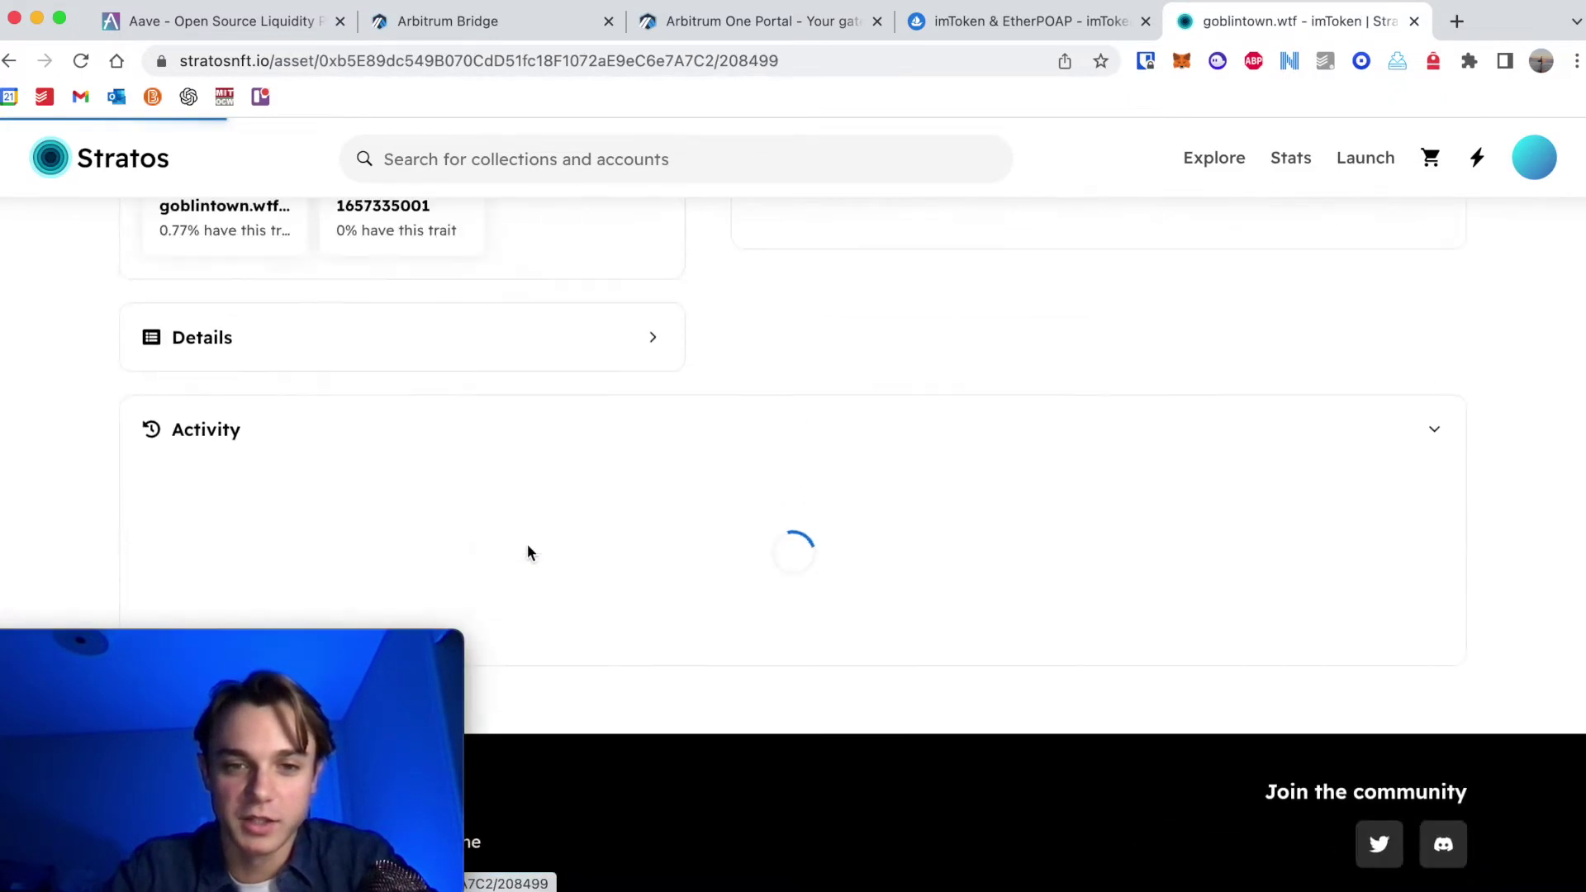
Buy the goblintown.wtf - imToken NFT for 0.00099 ETH, confirming the transaction in MetaMask.
click(826, 668)
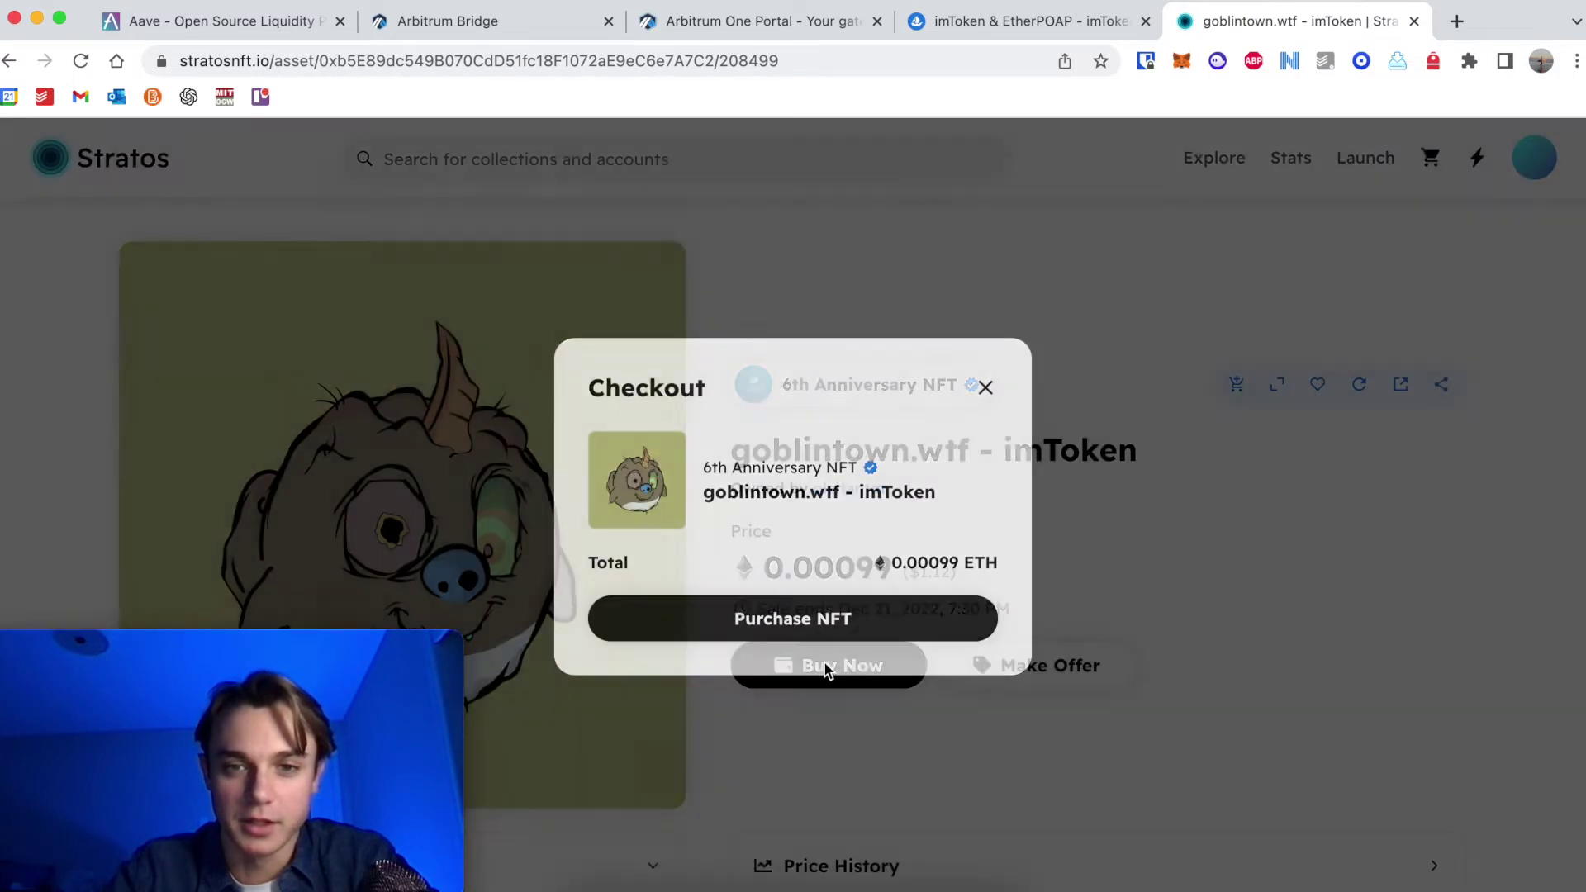
click(807, 624)
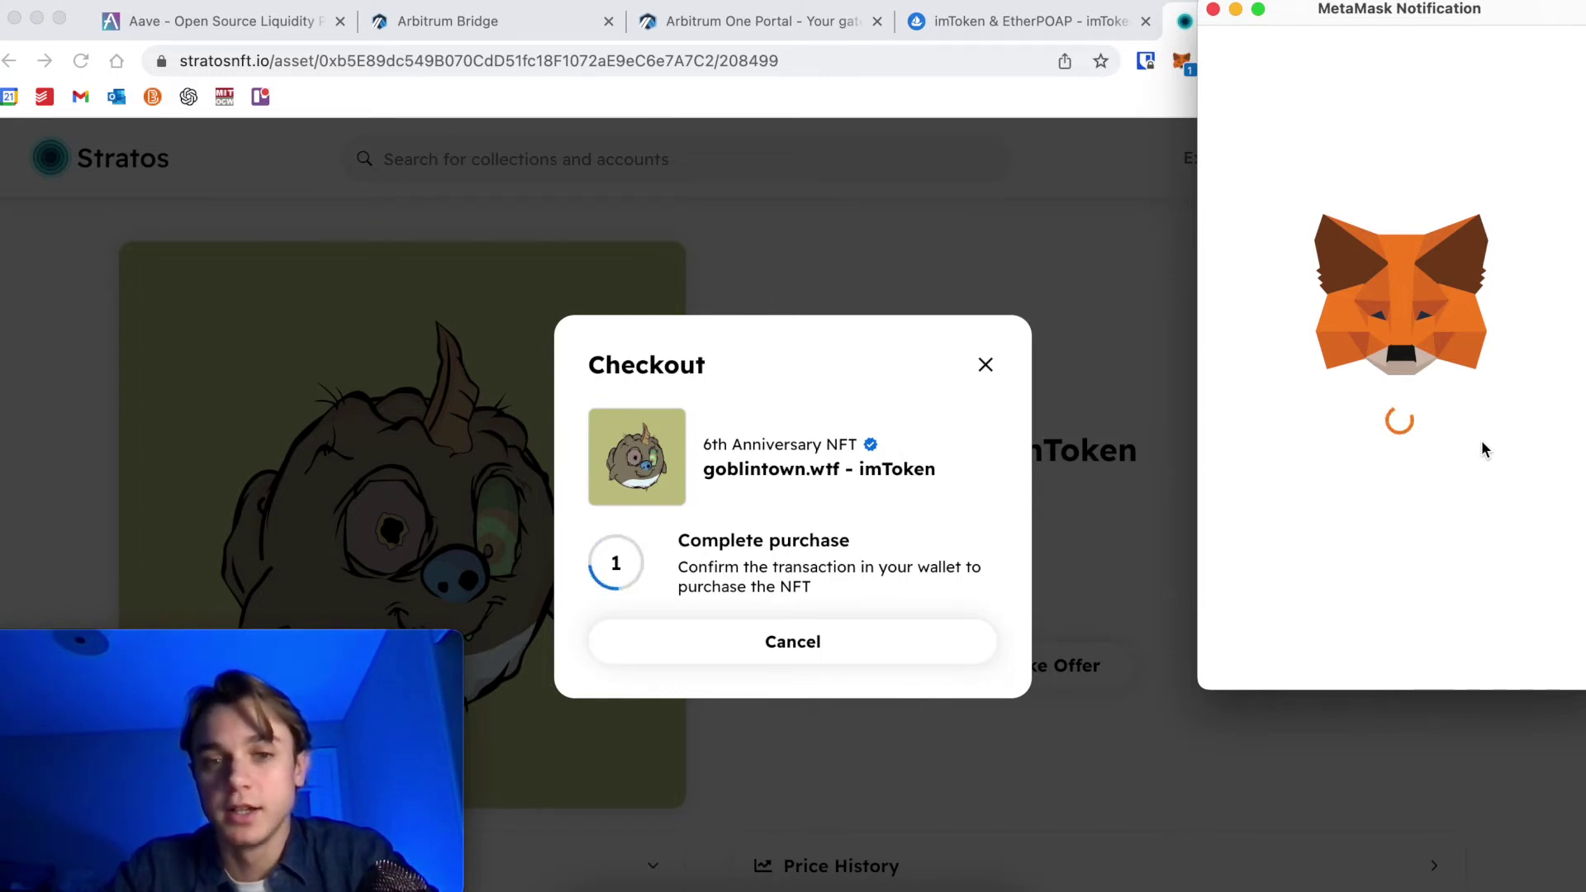
click(1511, 631)
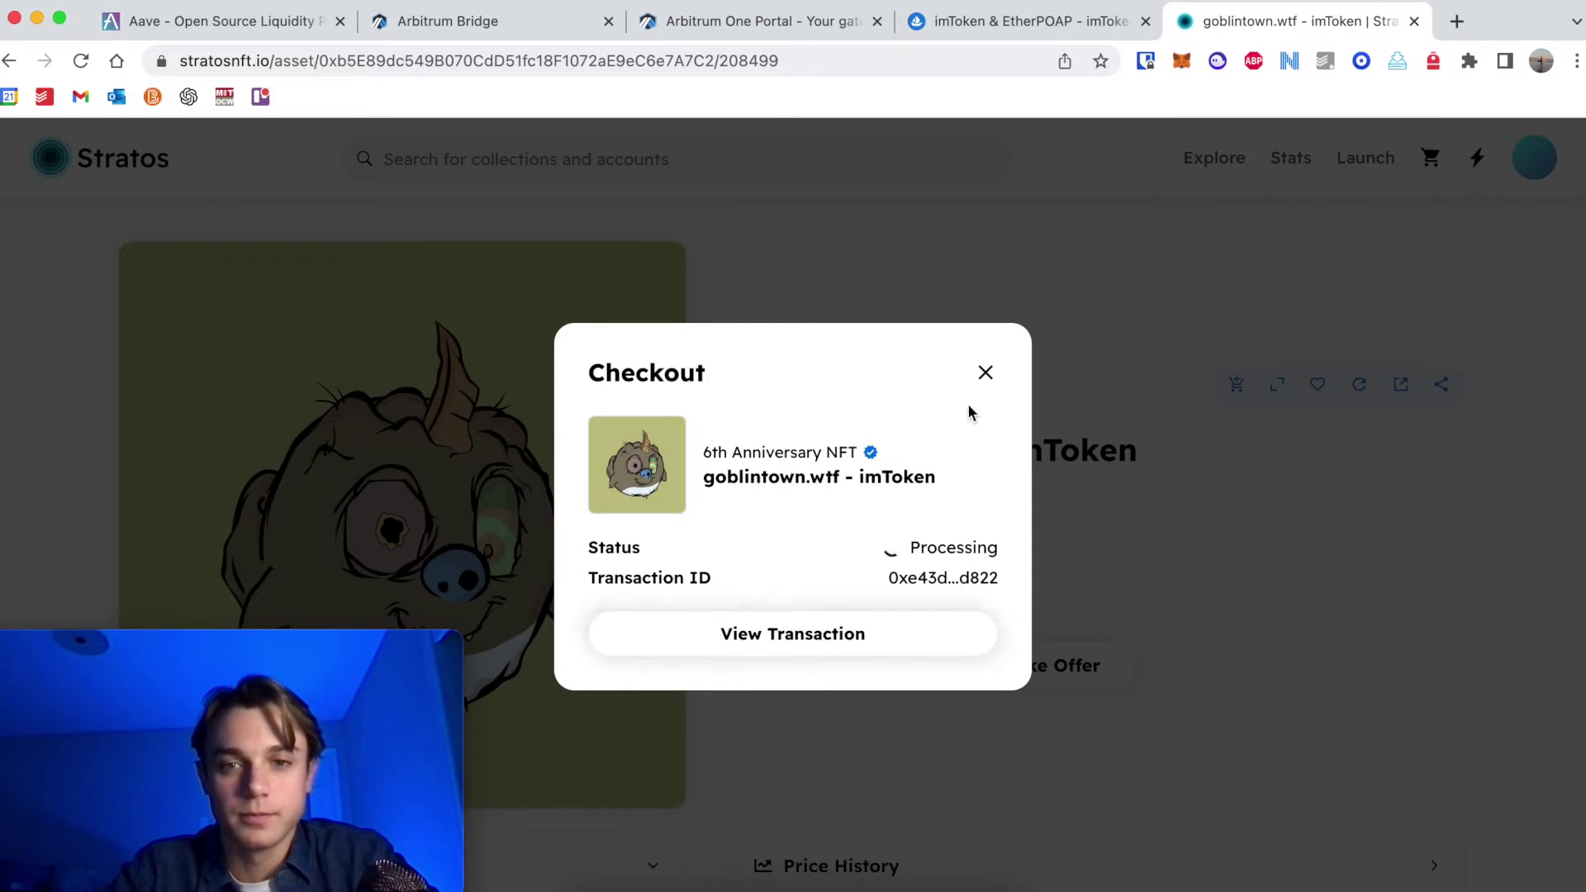
click(985, 373)
Go to My NFTs to see the purchased goblintown NFT on your Stratos profile.
click(1533, 155)
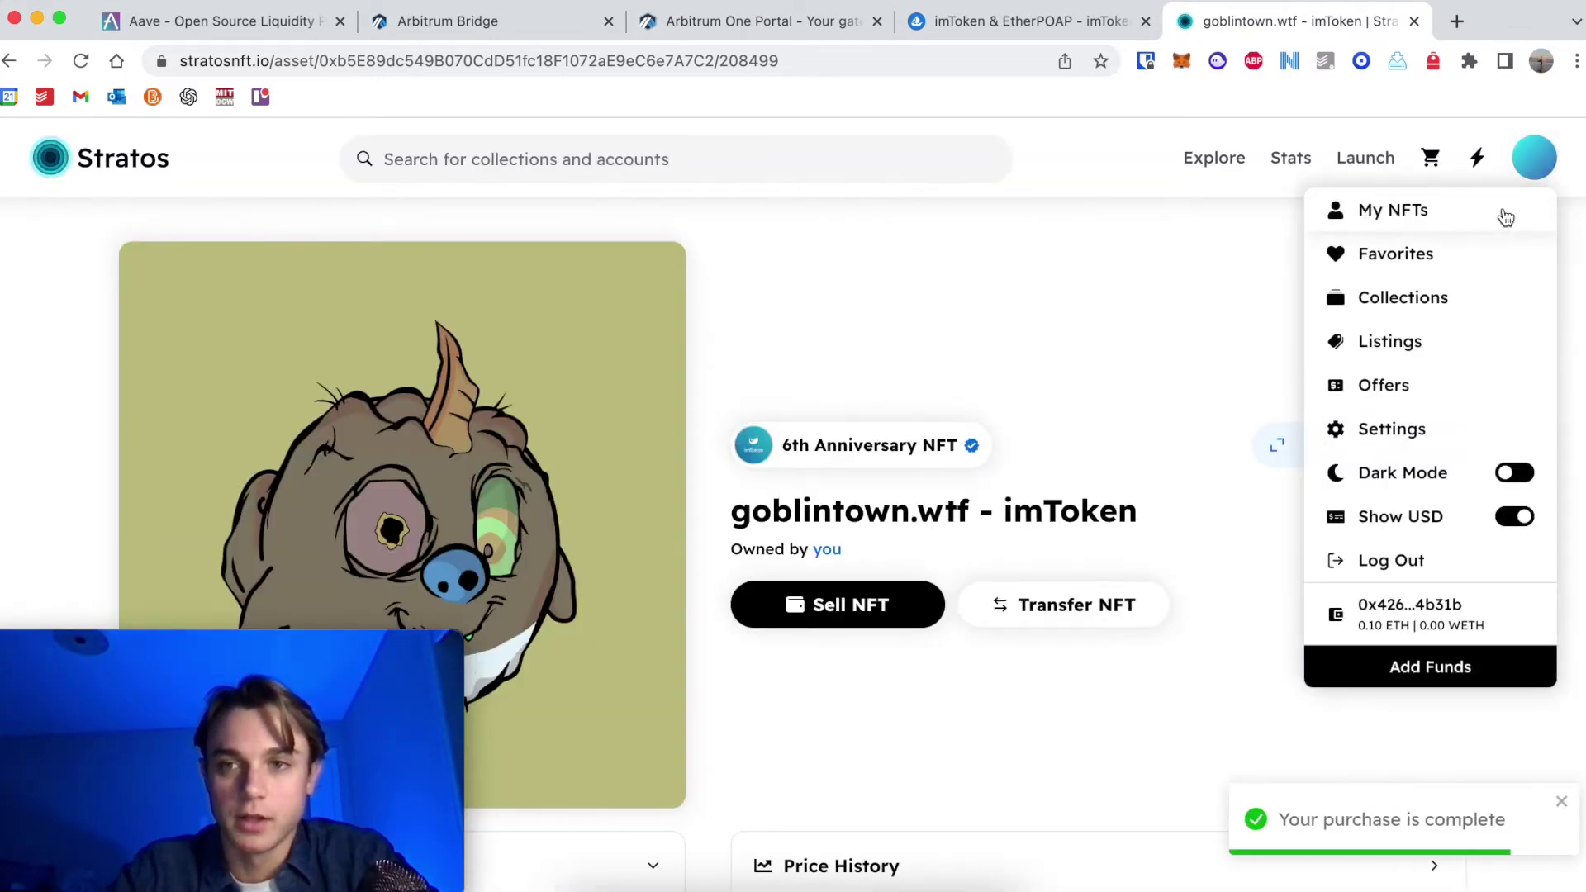
click(1504, 217)
scroll(951, 426, down, 6)
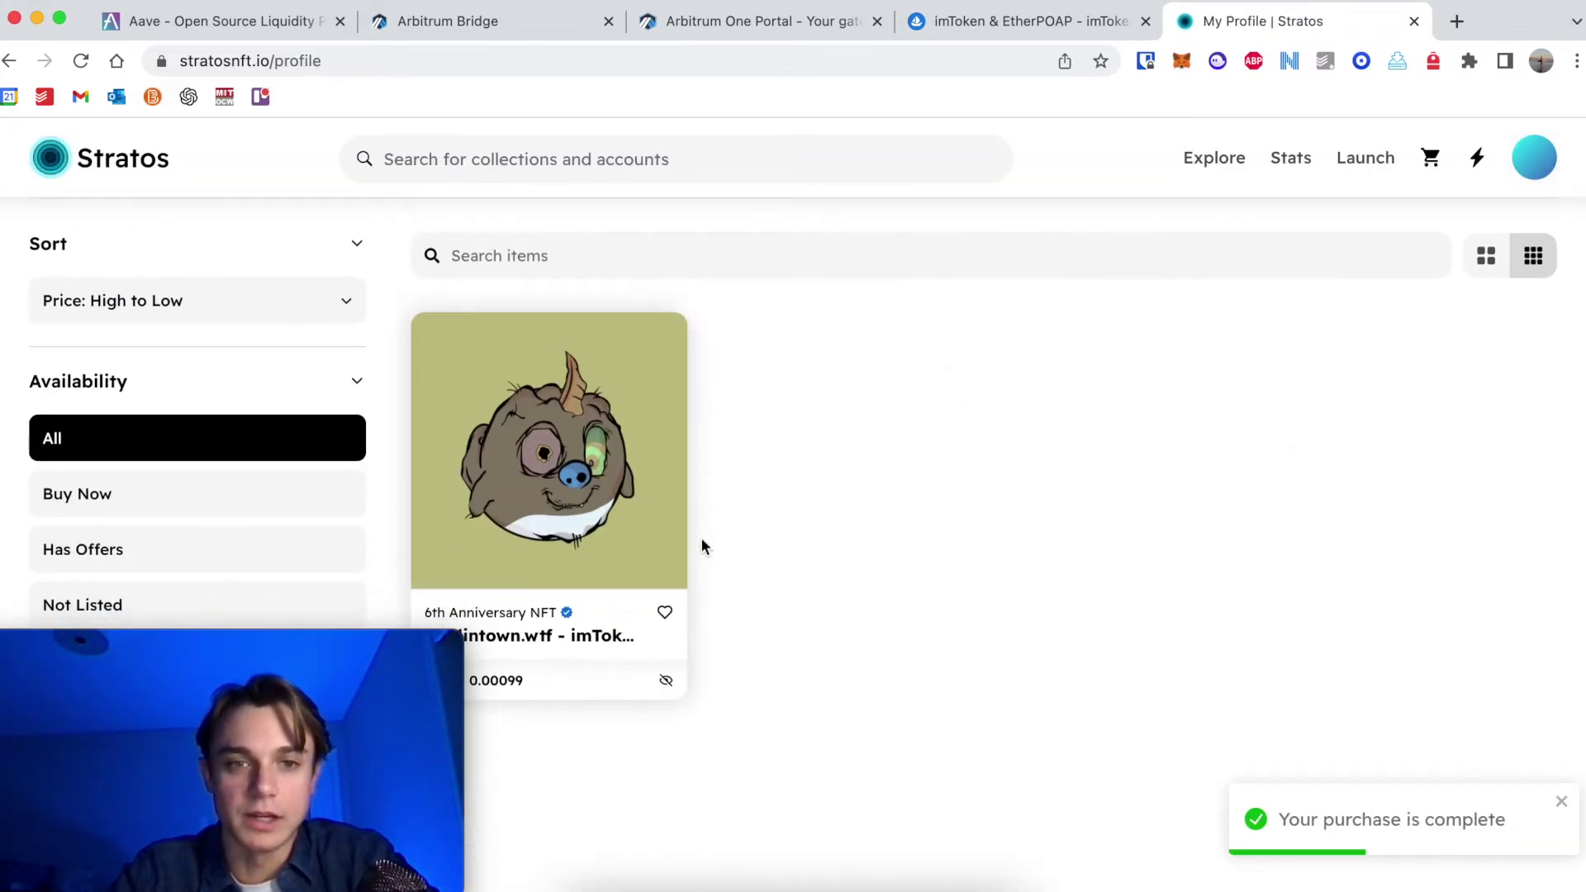
Back on OpenSea, open your profile and check goblintown.wtf - imToken under Collected (1).
click(977, 23)
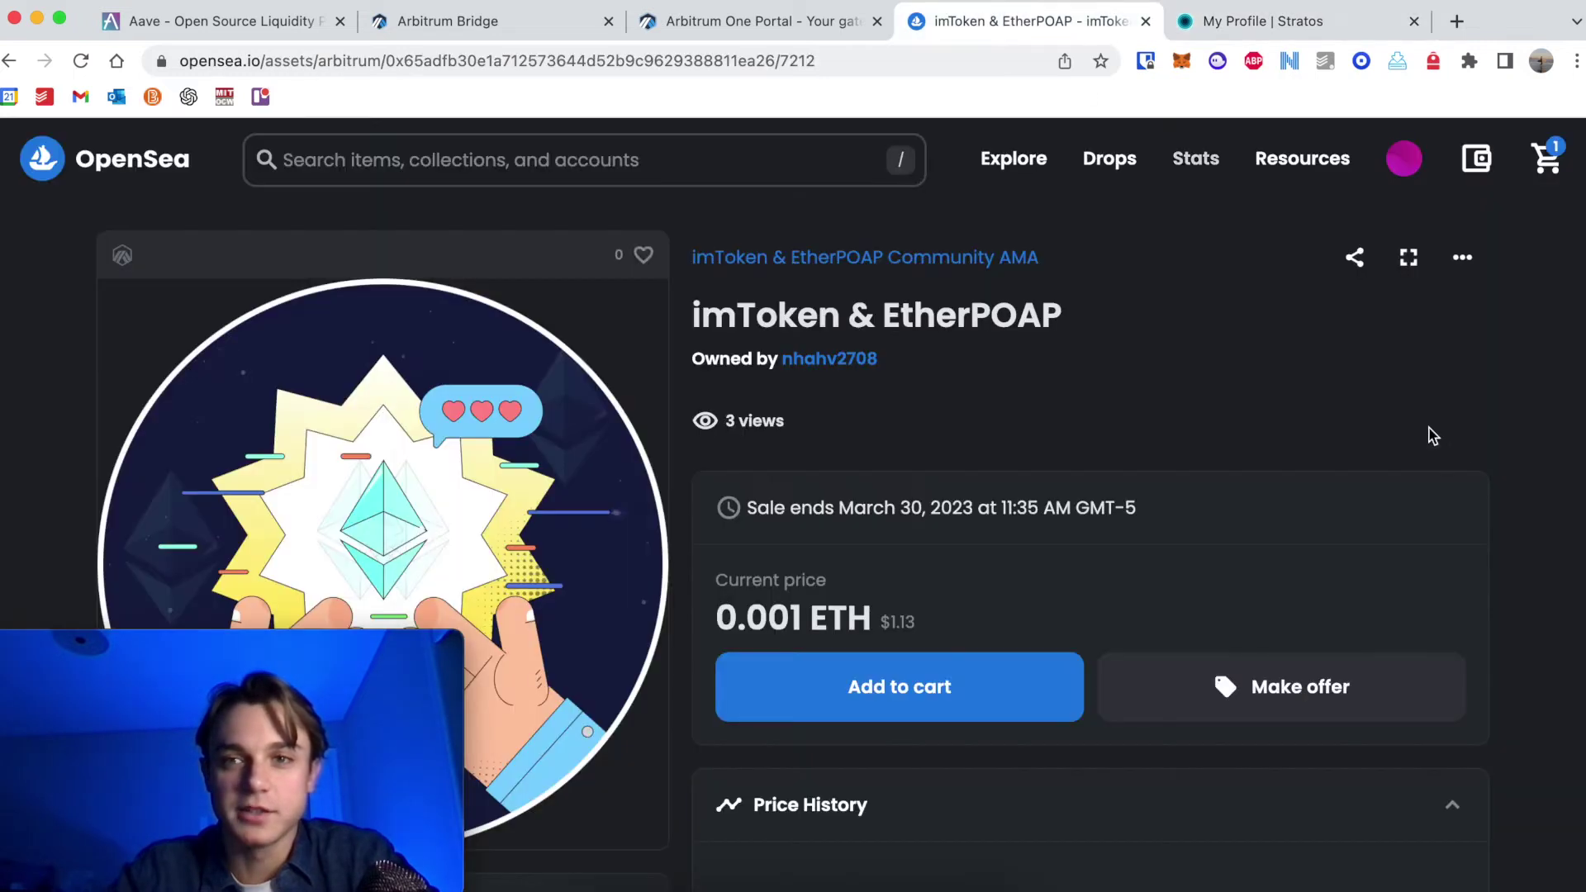
mouse_move(1409, 157)
click(1406, 240)
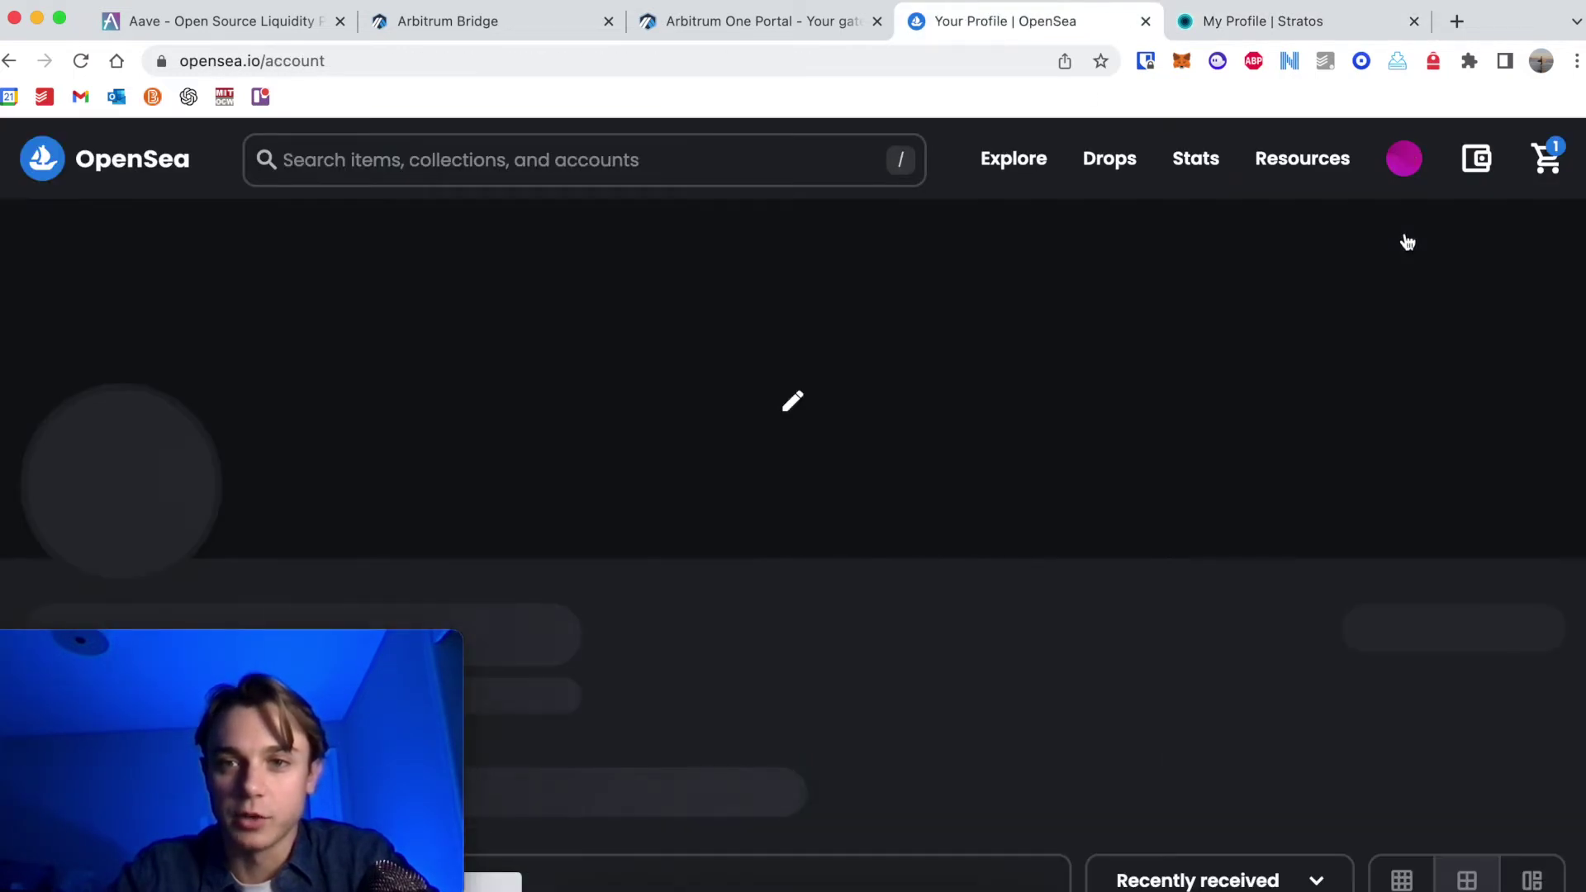
scroll(1043, 694, down, 8)
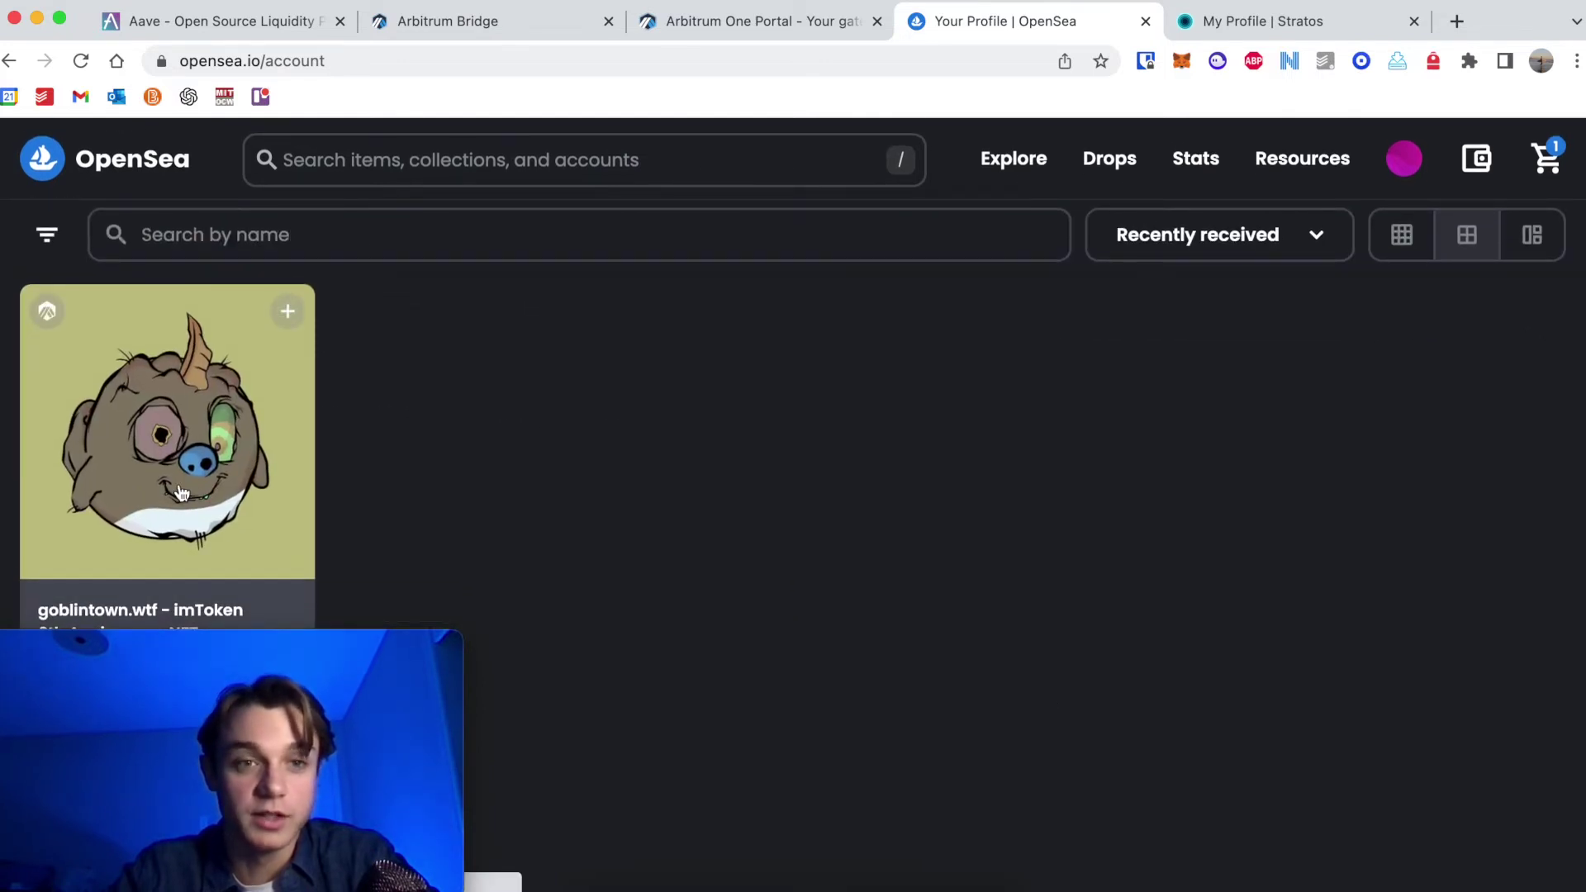
Check out the cart's 0.001 ETH imToken & EtherPOAP item, confirm in MetaMask, and reload the profile.
click(1546, 159)
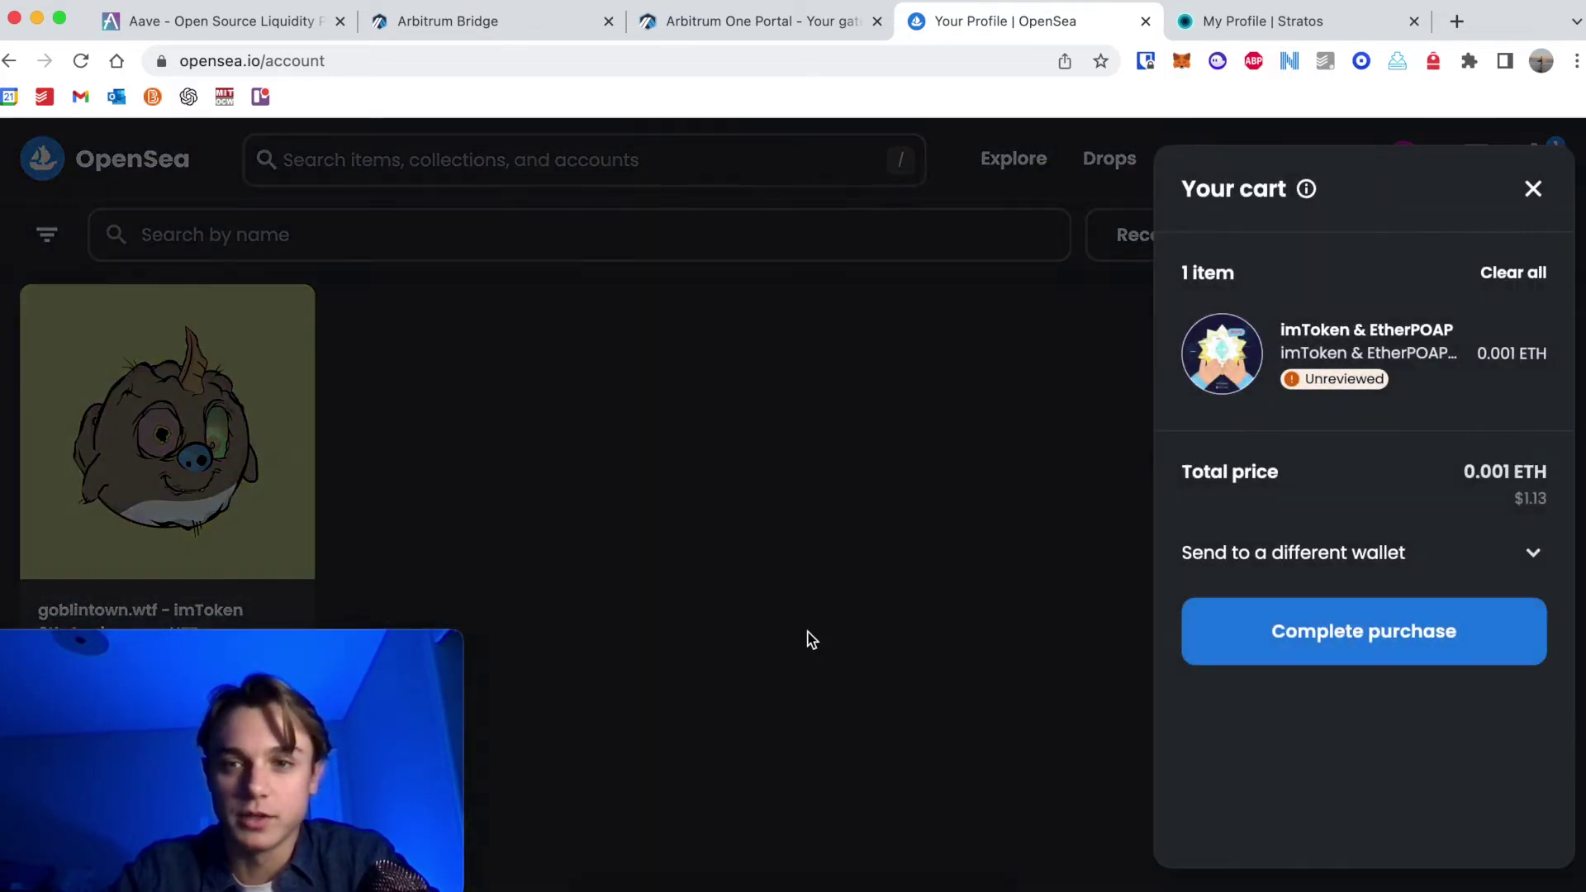
click(1317, 633)
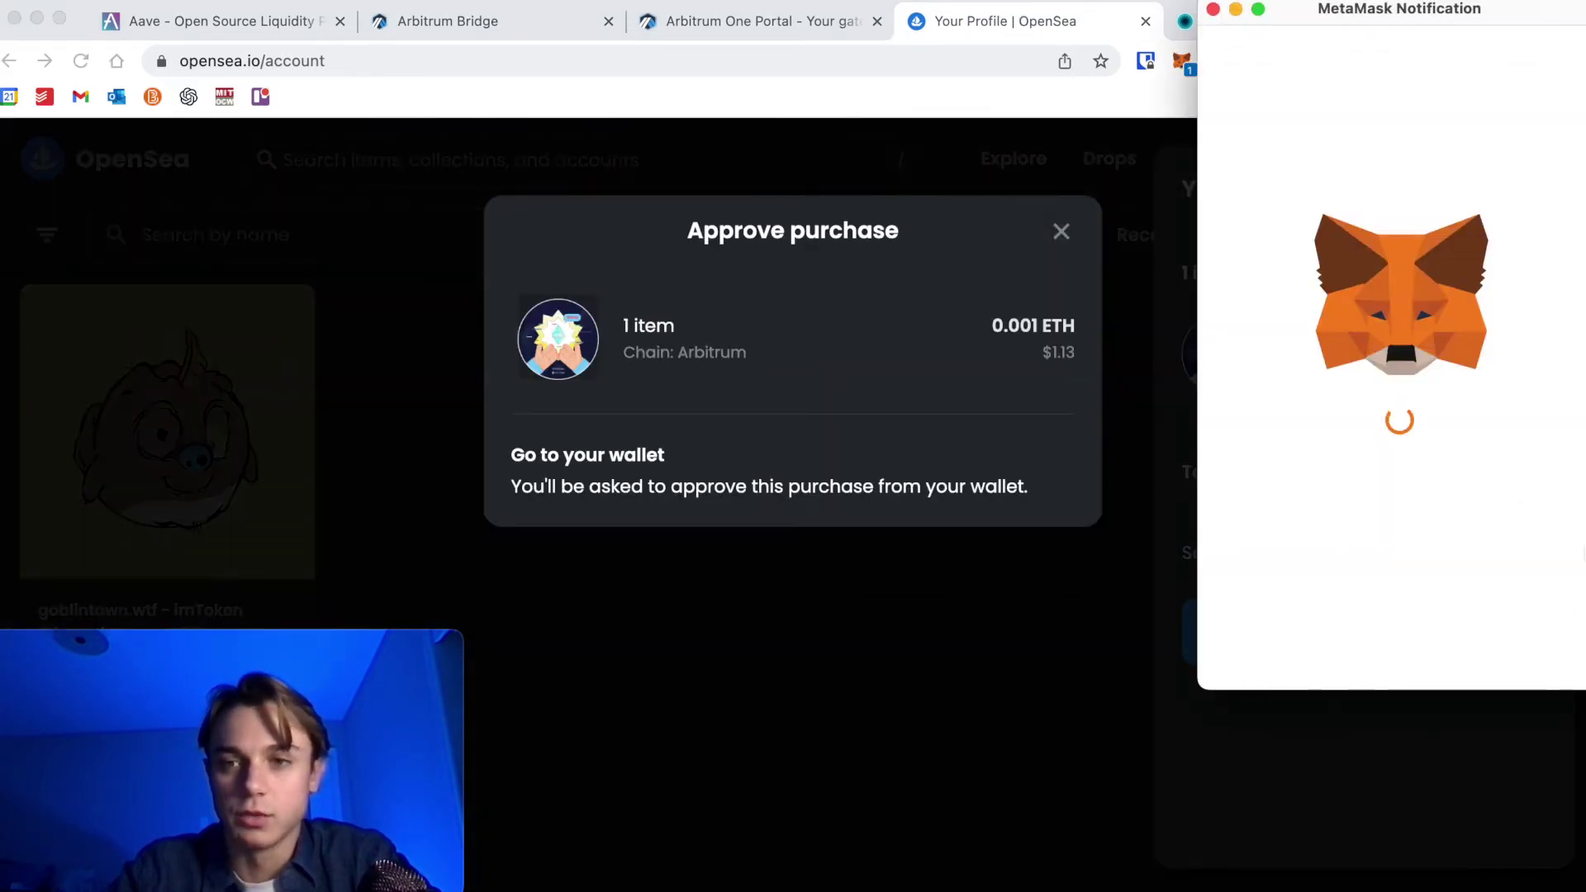
scroll(1542, 612, down, 3)
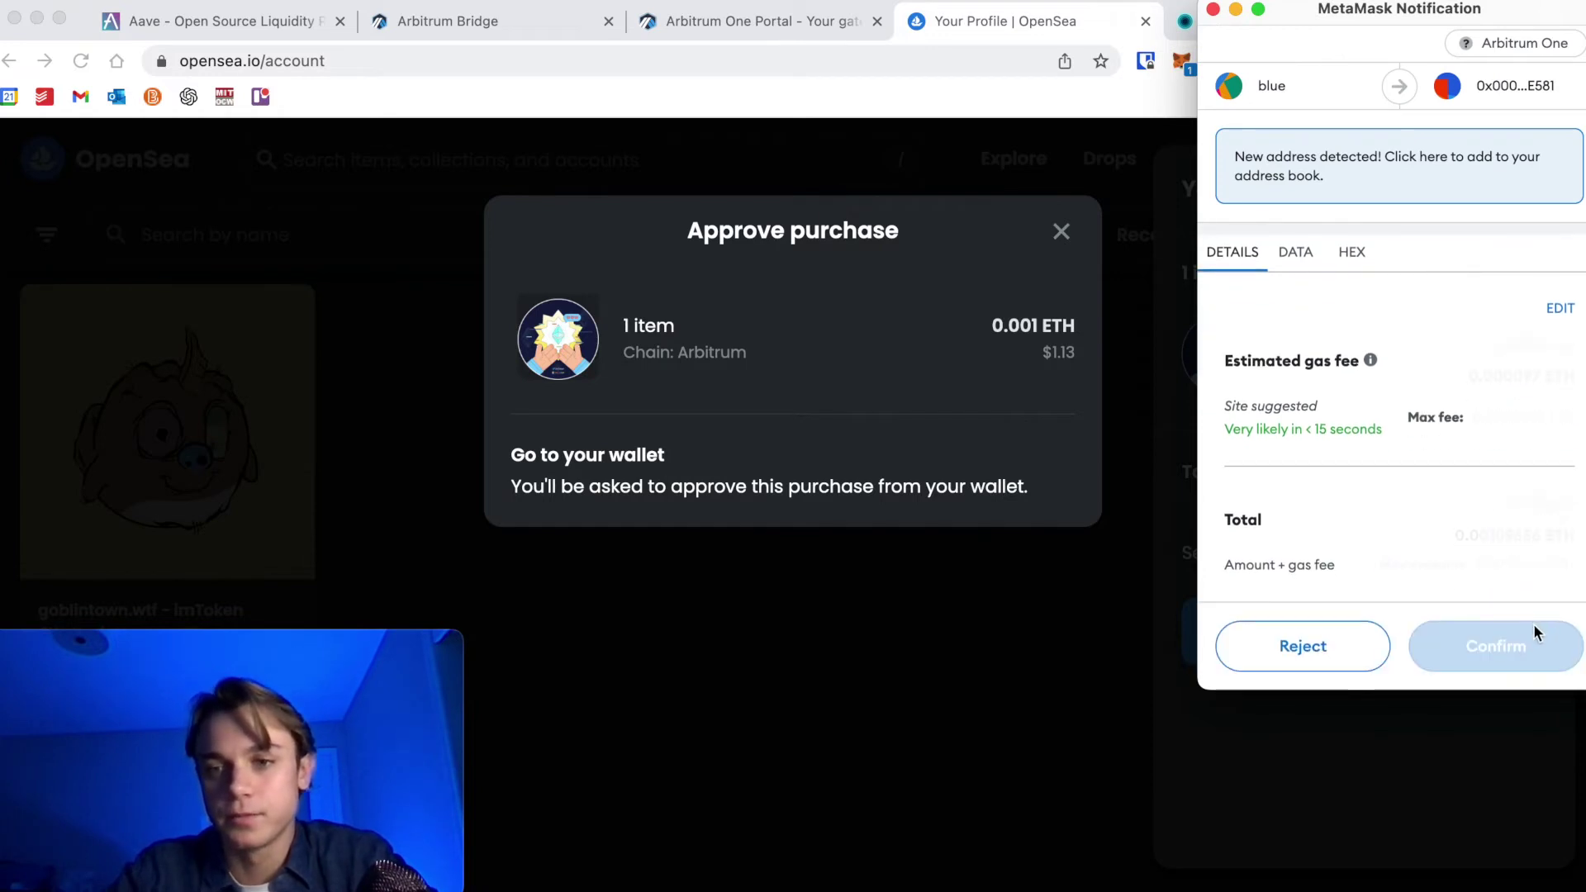
click(1533, 648)
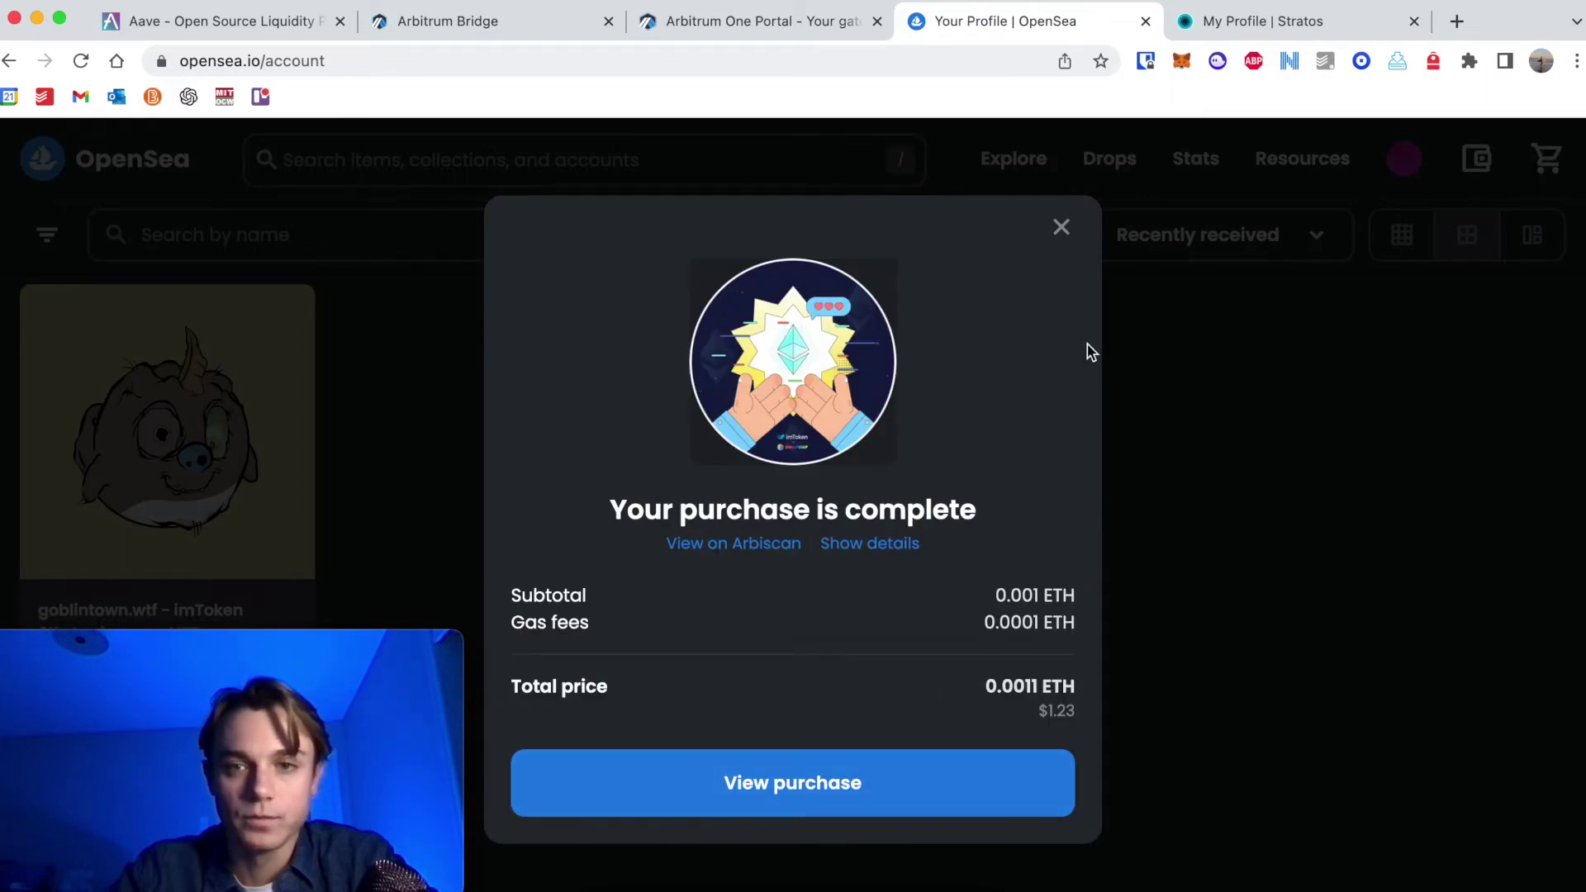
click(1059, 225)
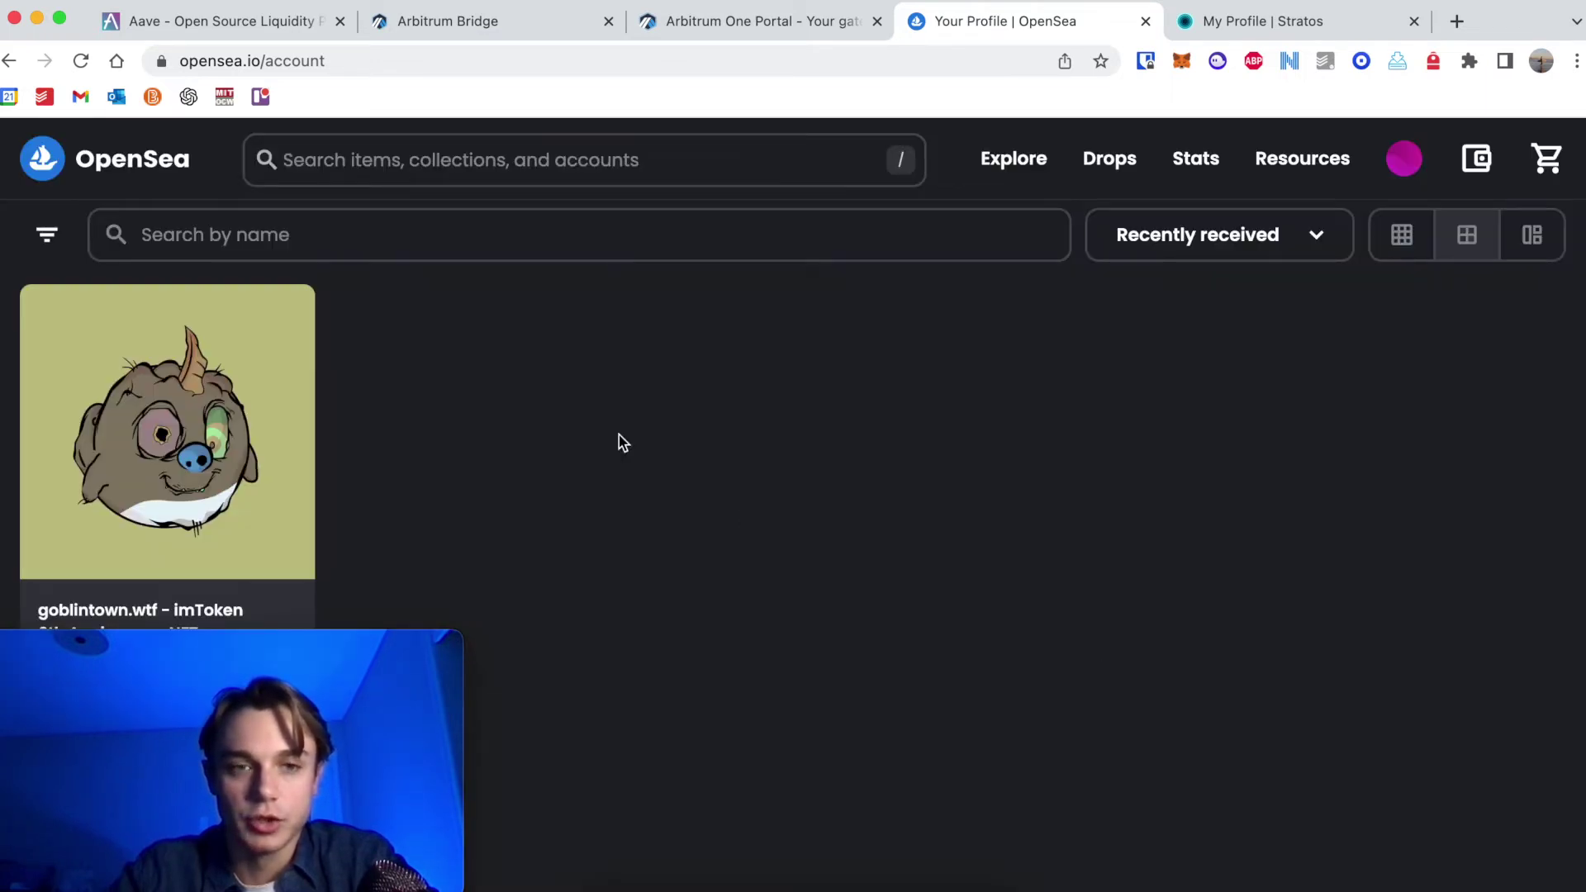
key(super+r)
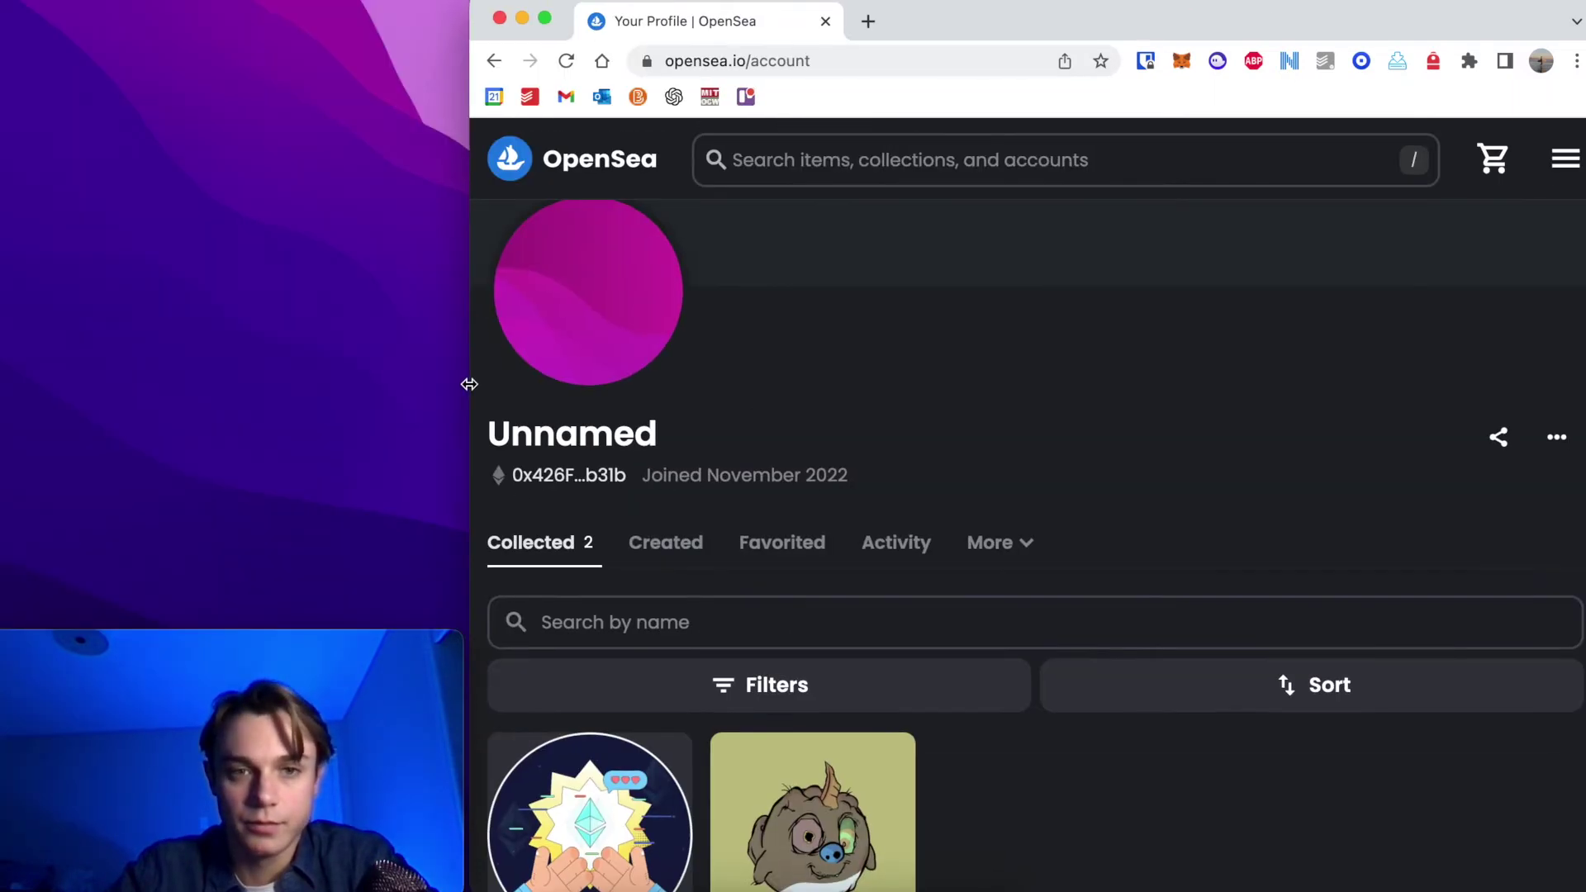
Browse the goblintown.wtf - imToken item page, then return to the profile.
scroll(727, 543, down, 3)
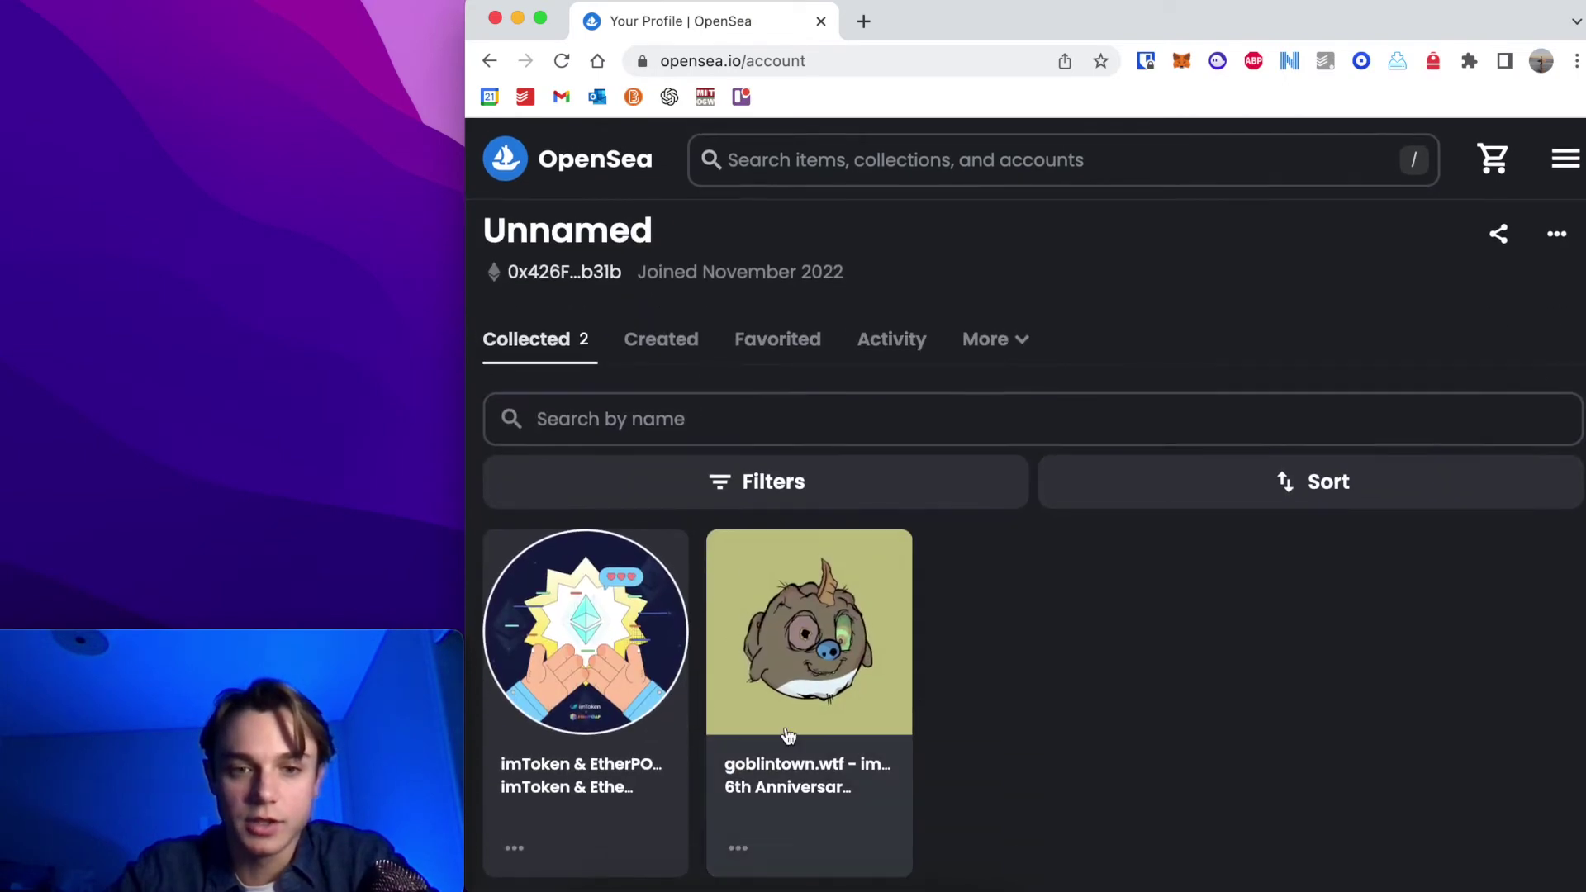
click(786, 726)
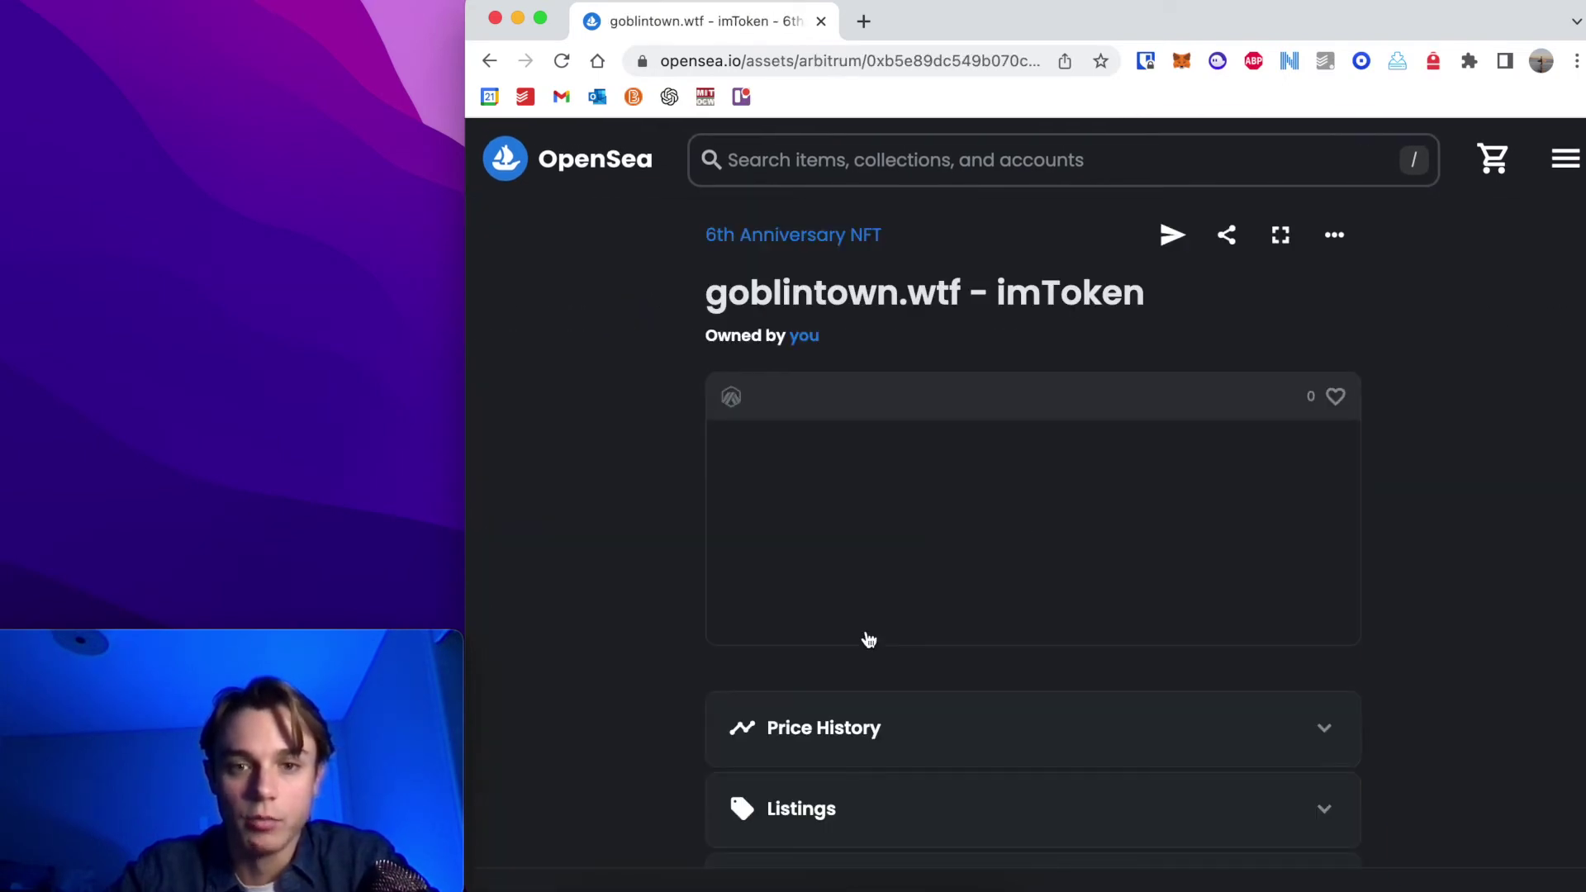
scroll(1095, 524, down, 6)
scroll(1097, 525, down, 12)
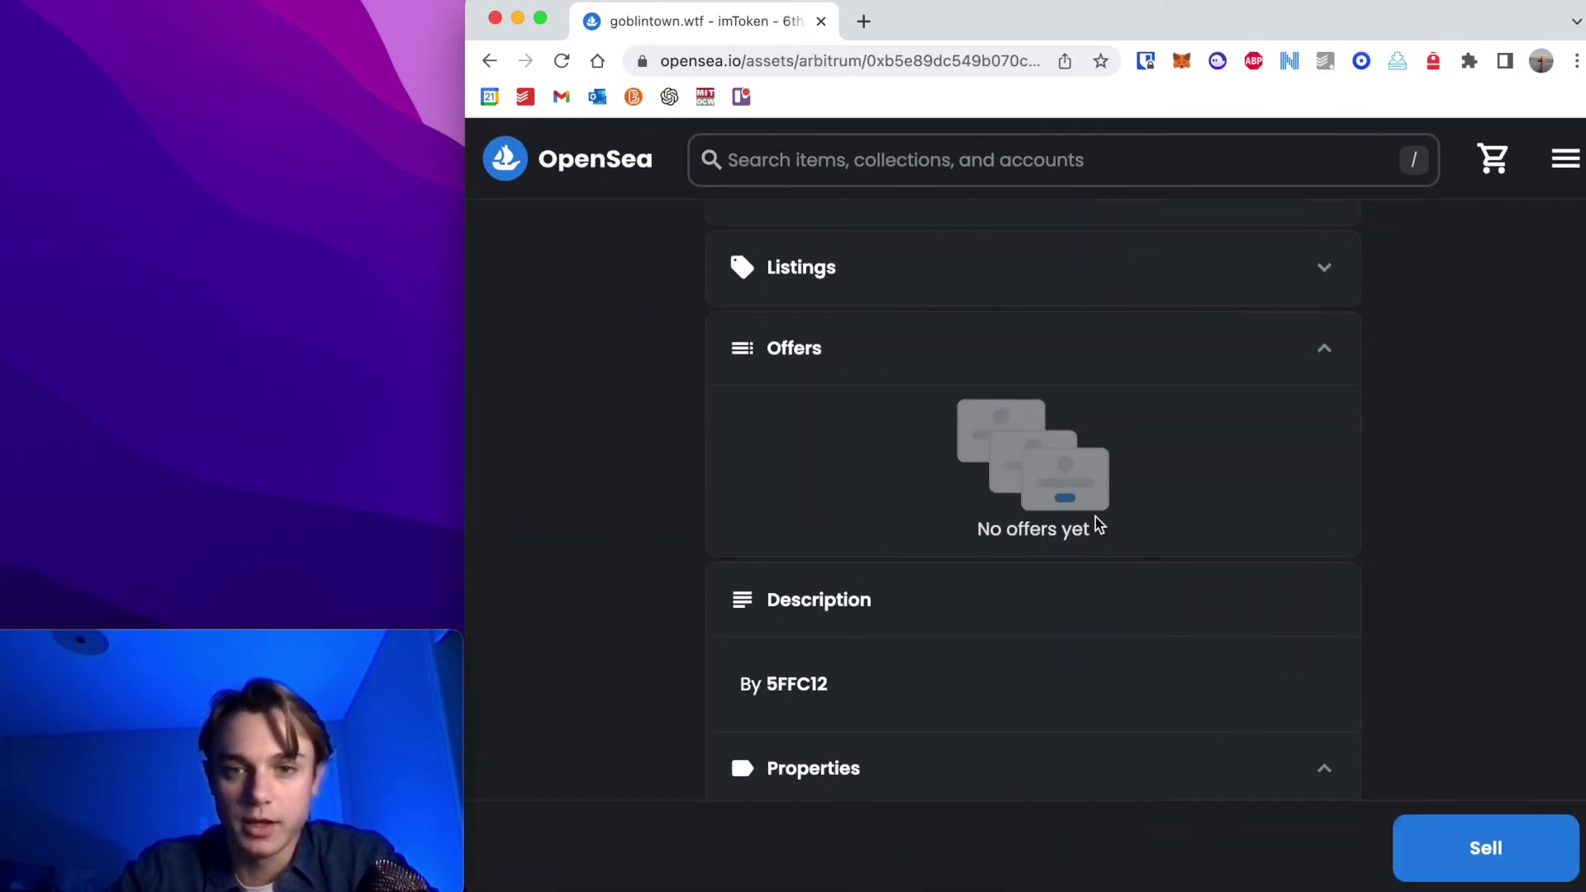
scroll(1095, 525, down, 5)
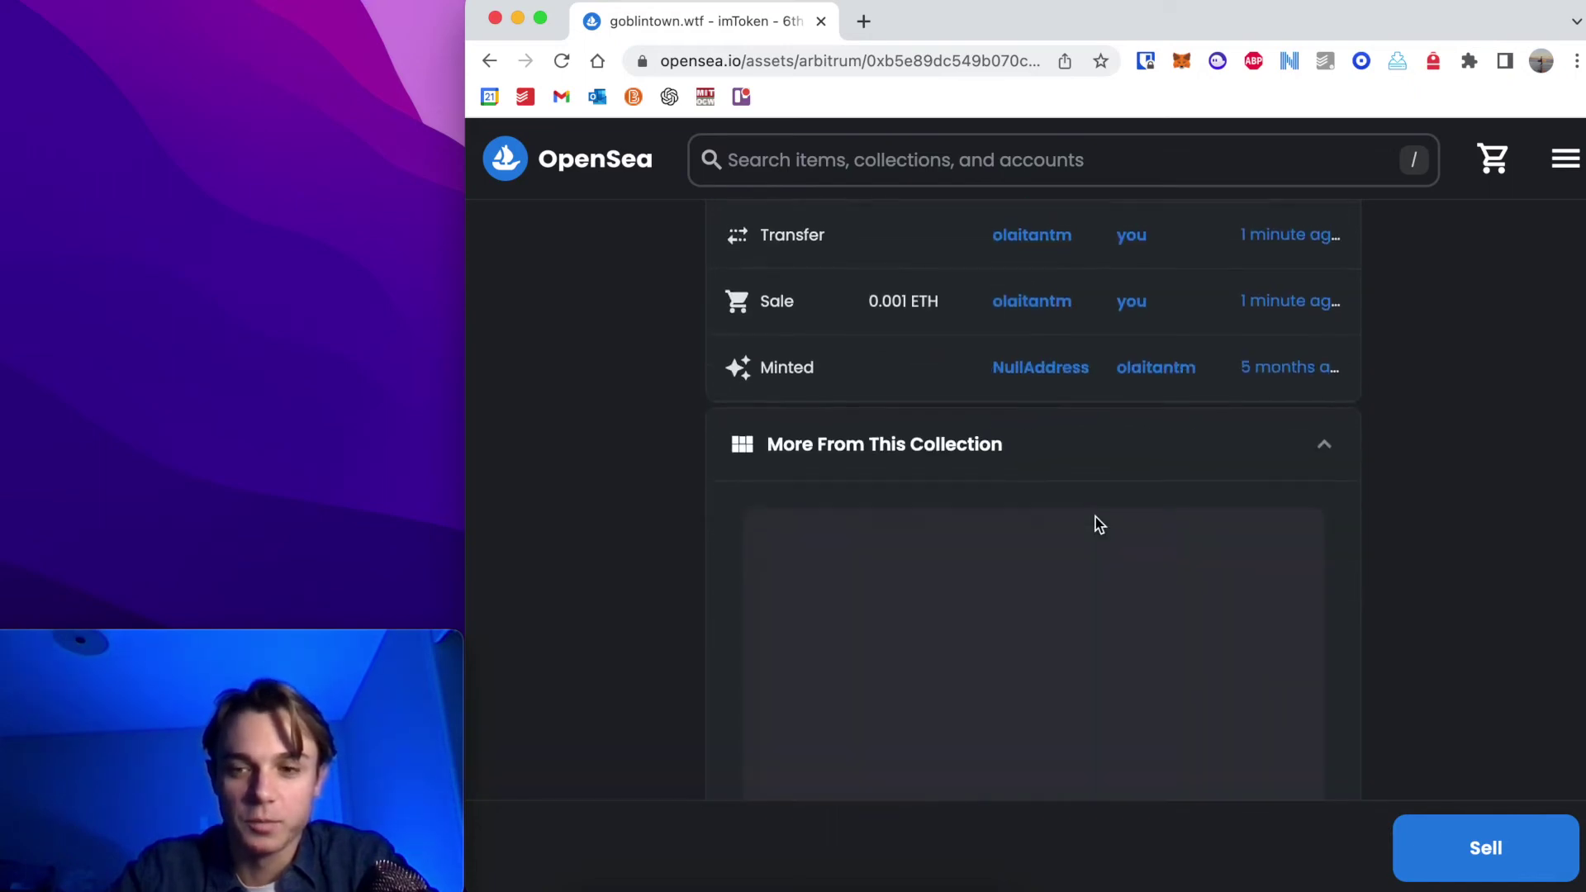
scroll(1095, 524, up, 20)
scroll(1343, 768, down, 15)
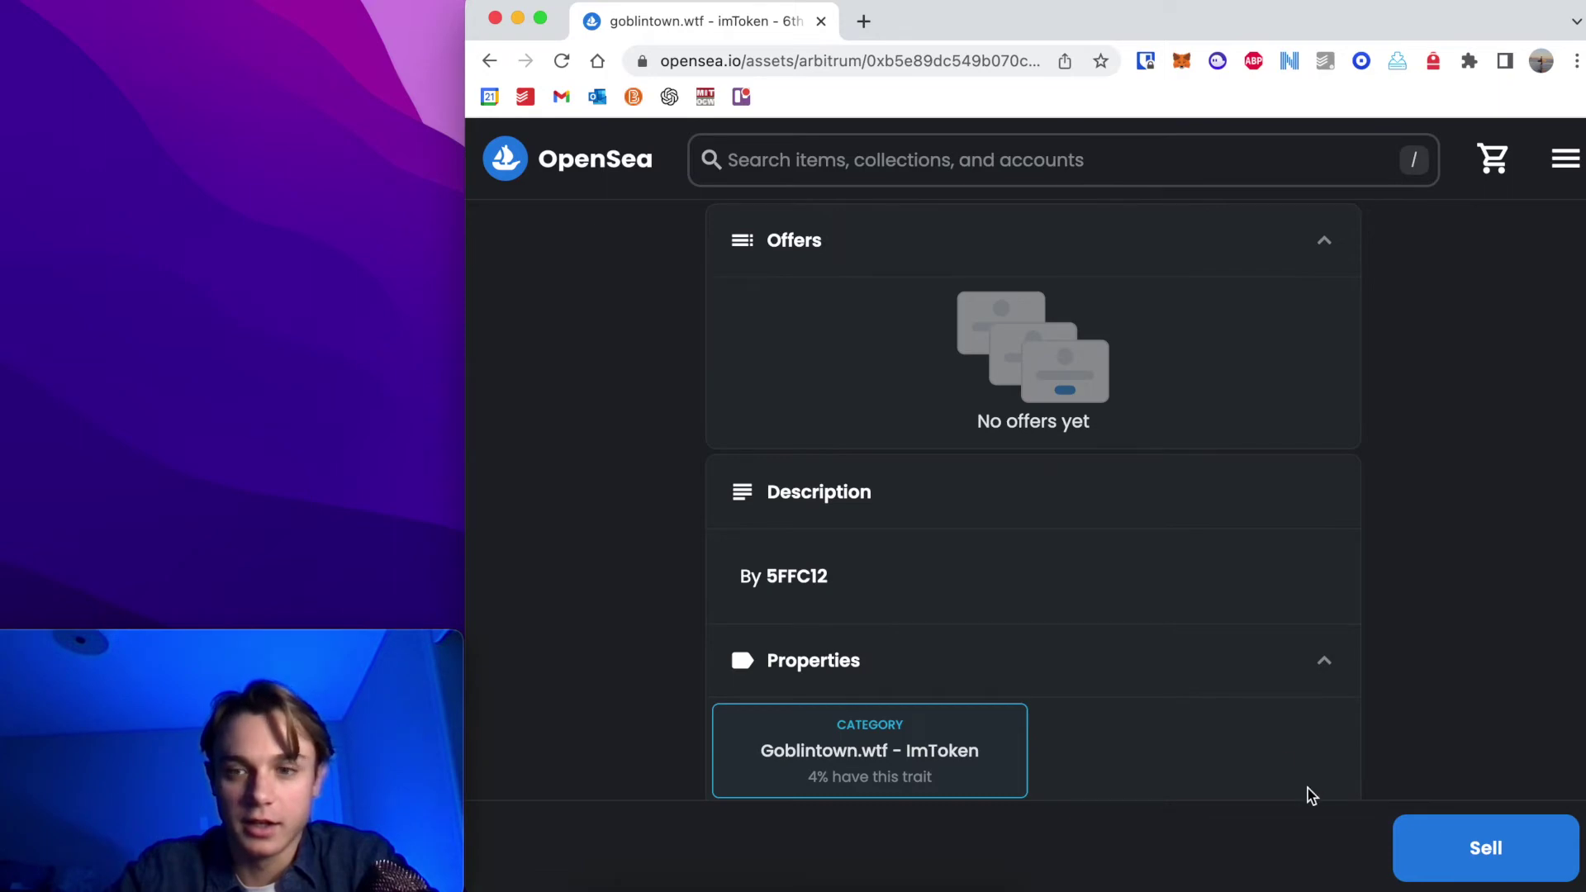
click(488, 62)
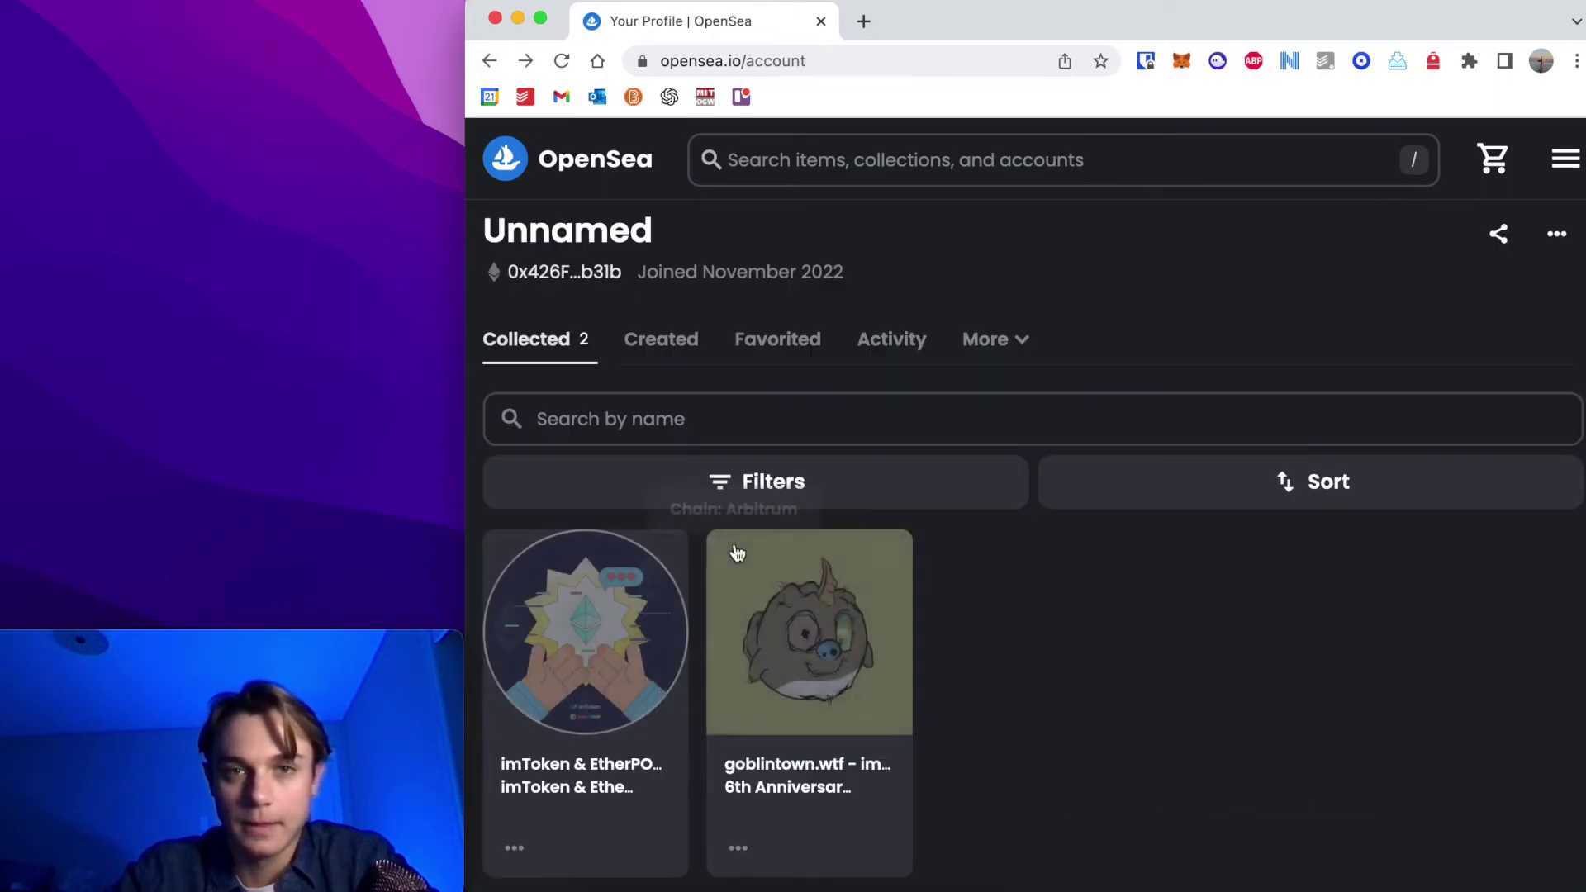
Open the imToken & EtherPOAP item page and start listing it for sale.
click(877, 644)
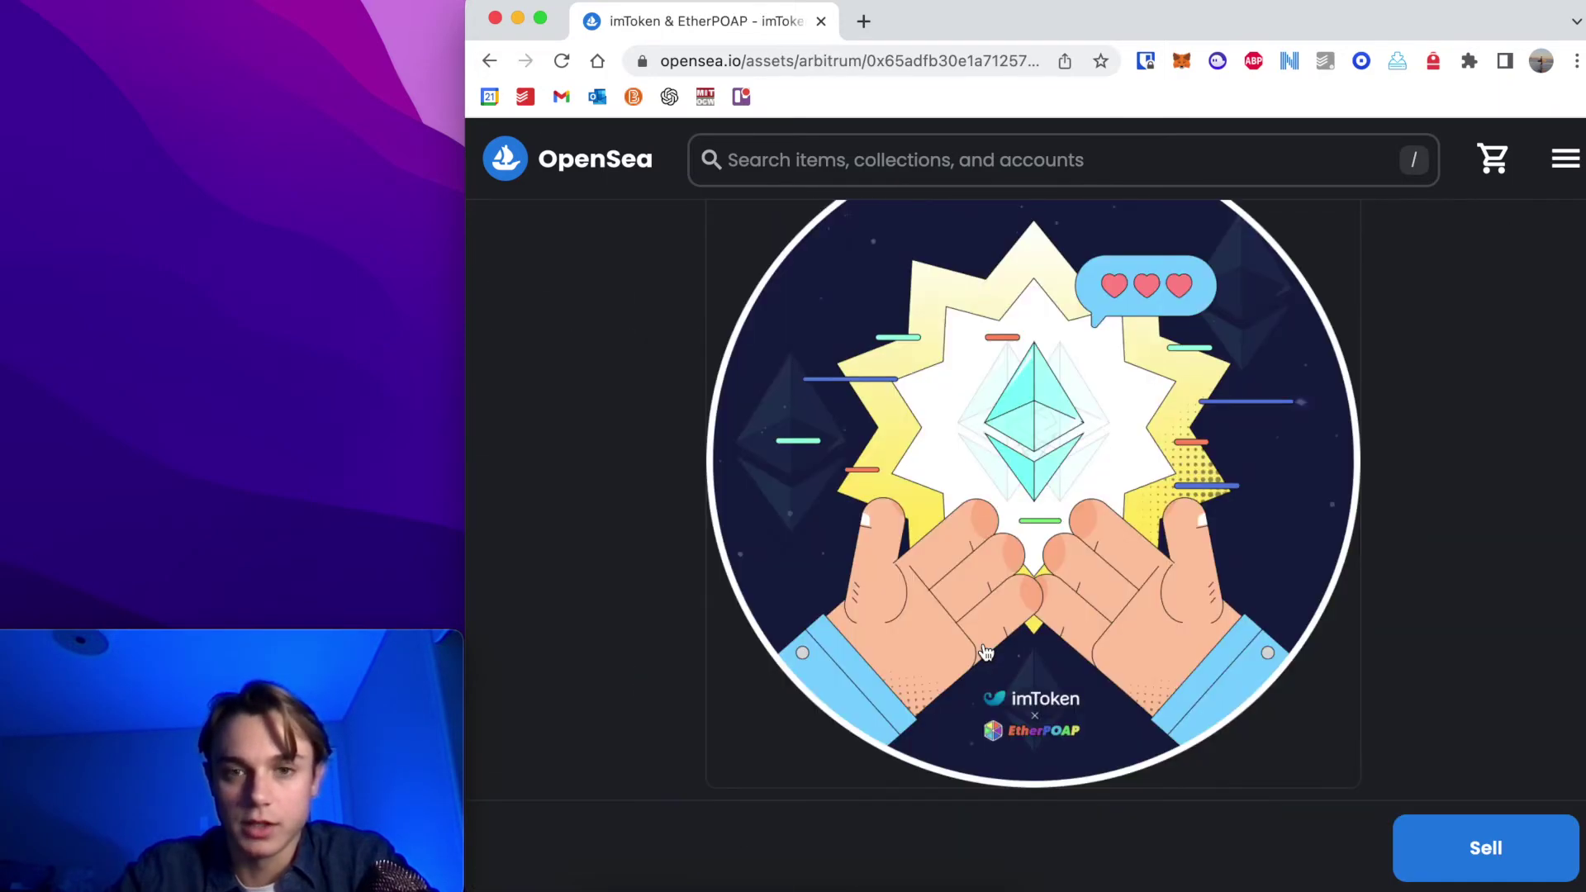
scroll(983, 652, down, 5)
click(1422, 873)
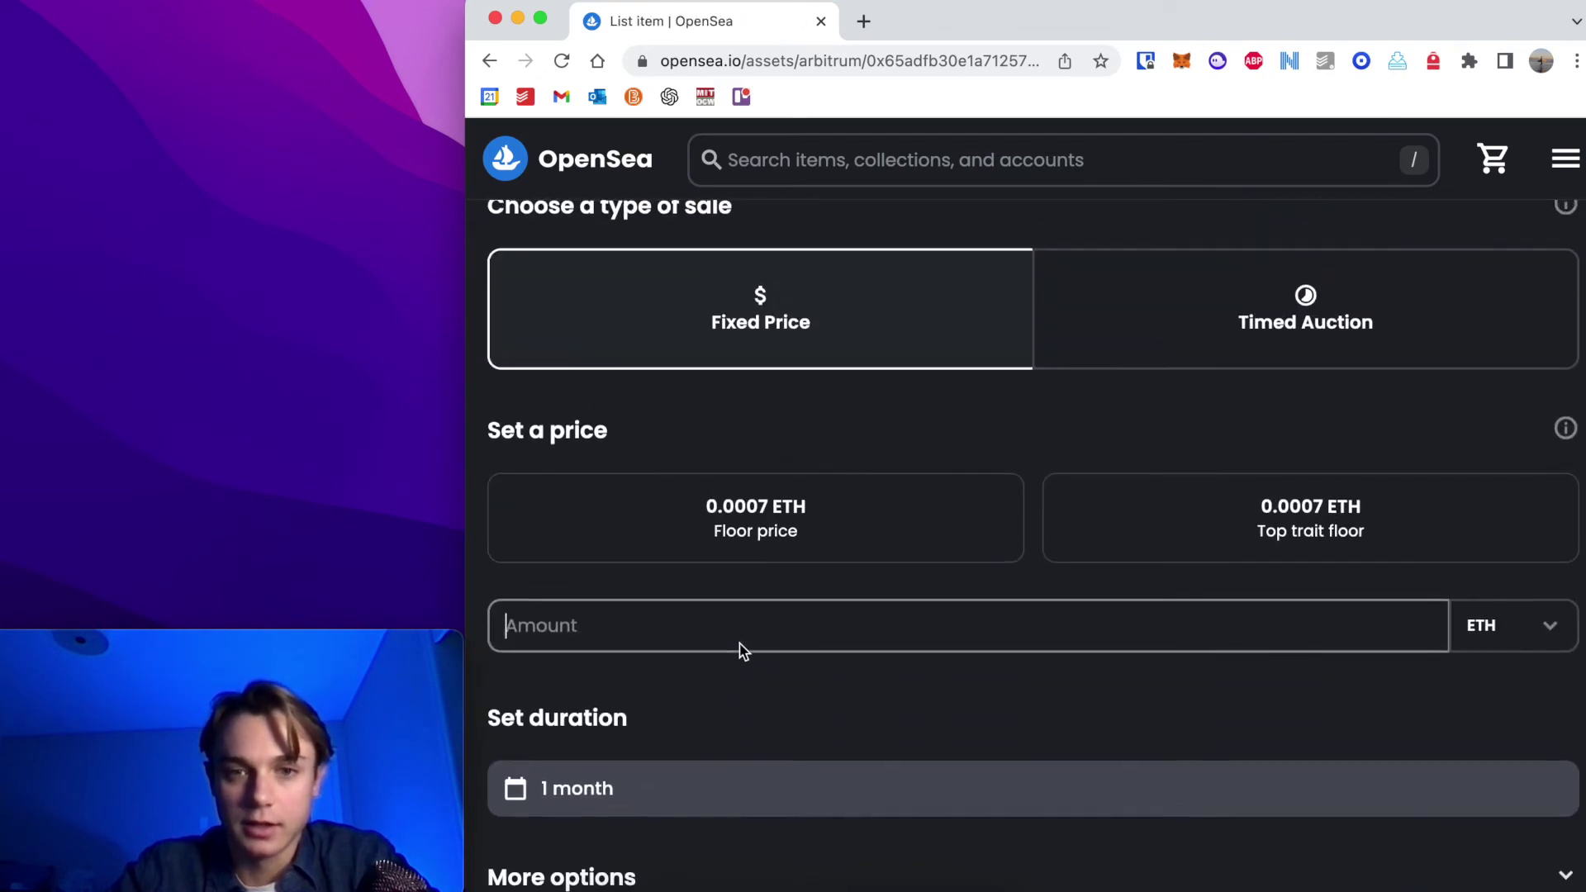
Enter a 0.00068 ETH fixed price for the imToken POAP and click Complete listing.
text(0)
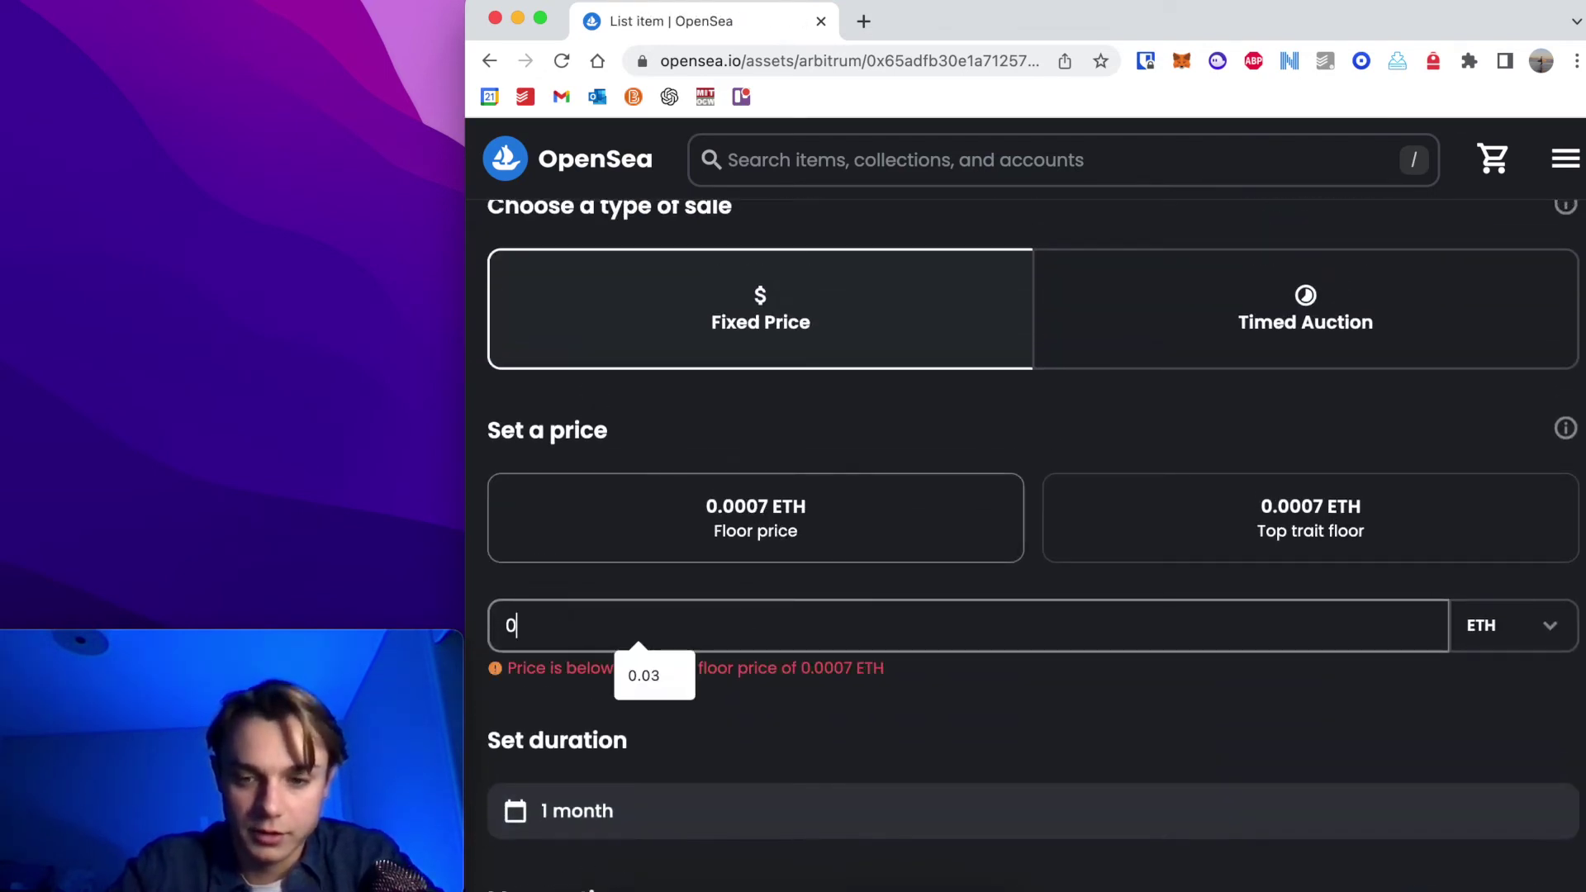
text(.000)
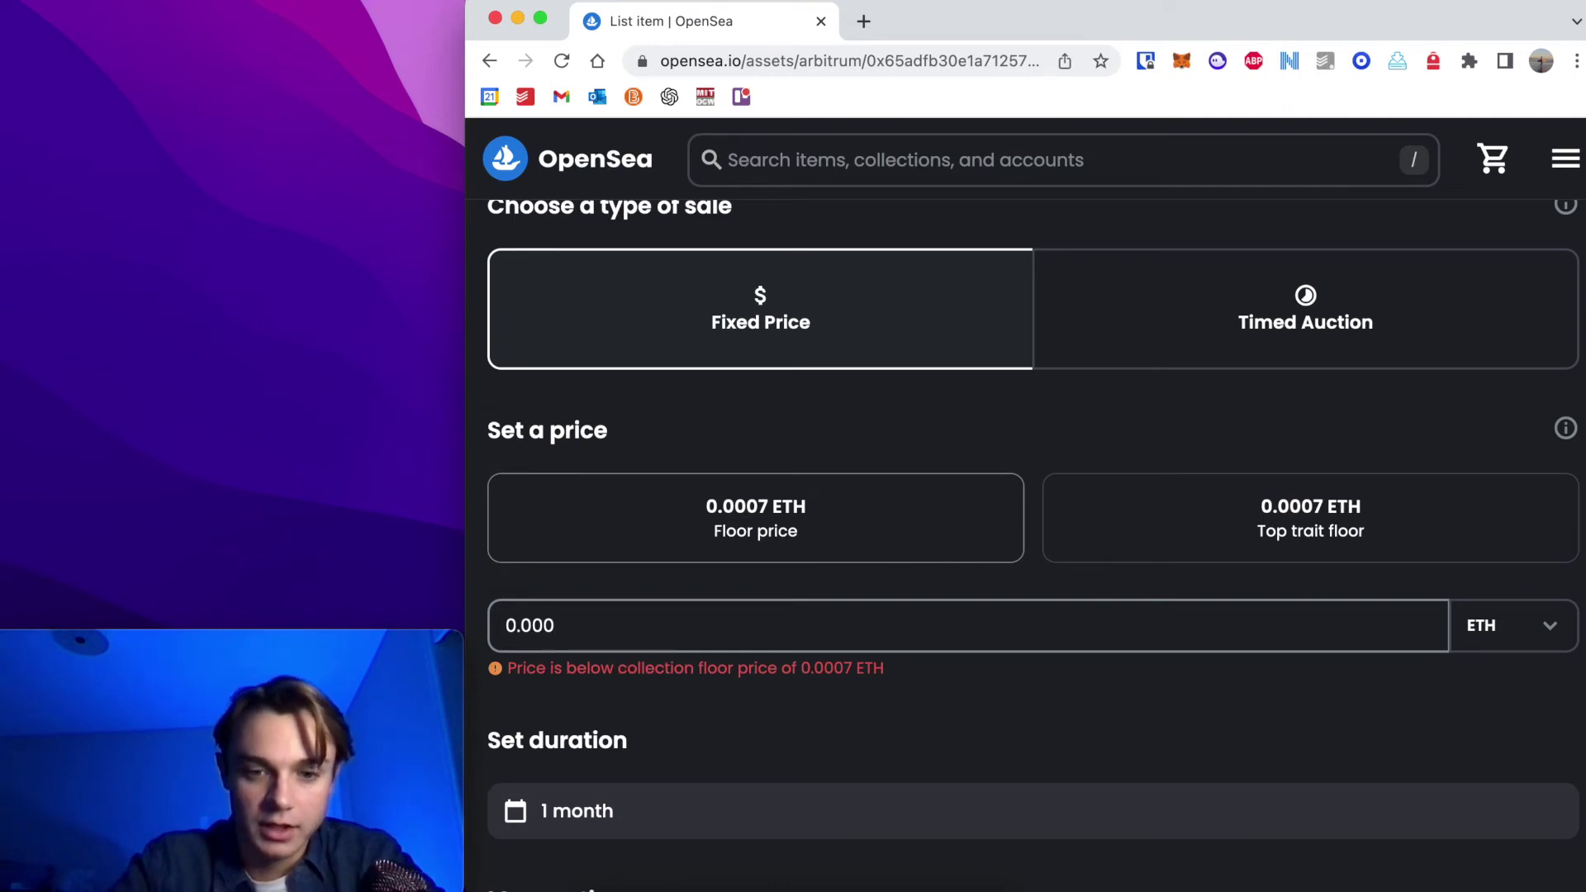
text(68)
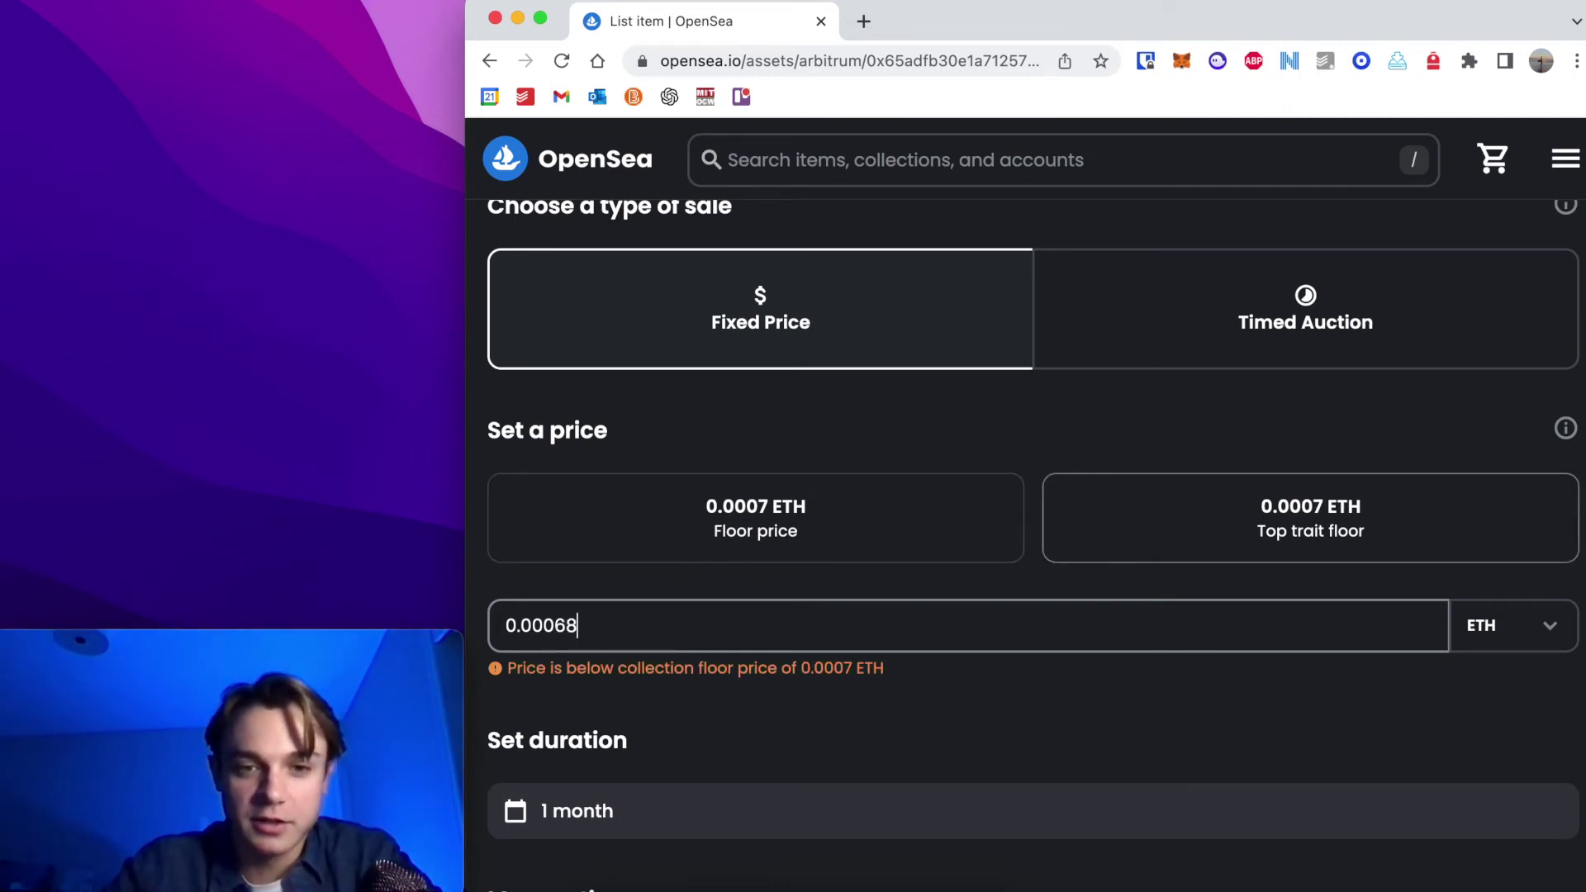
scroll(1072, 623, down, 5)
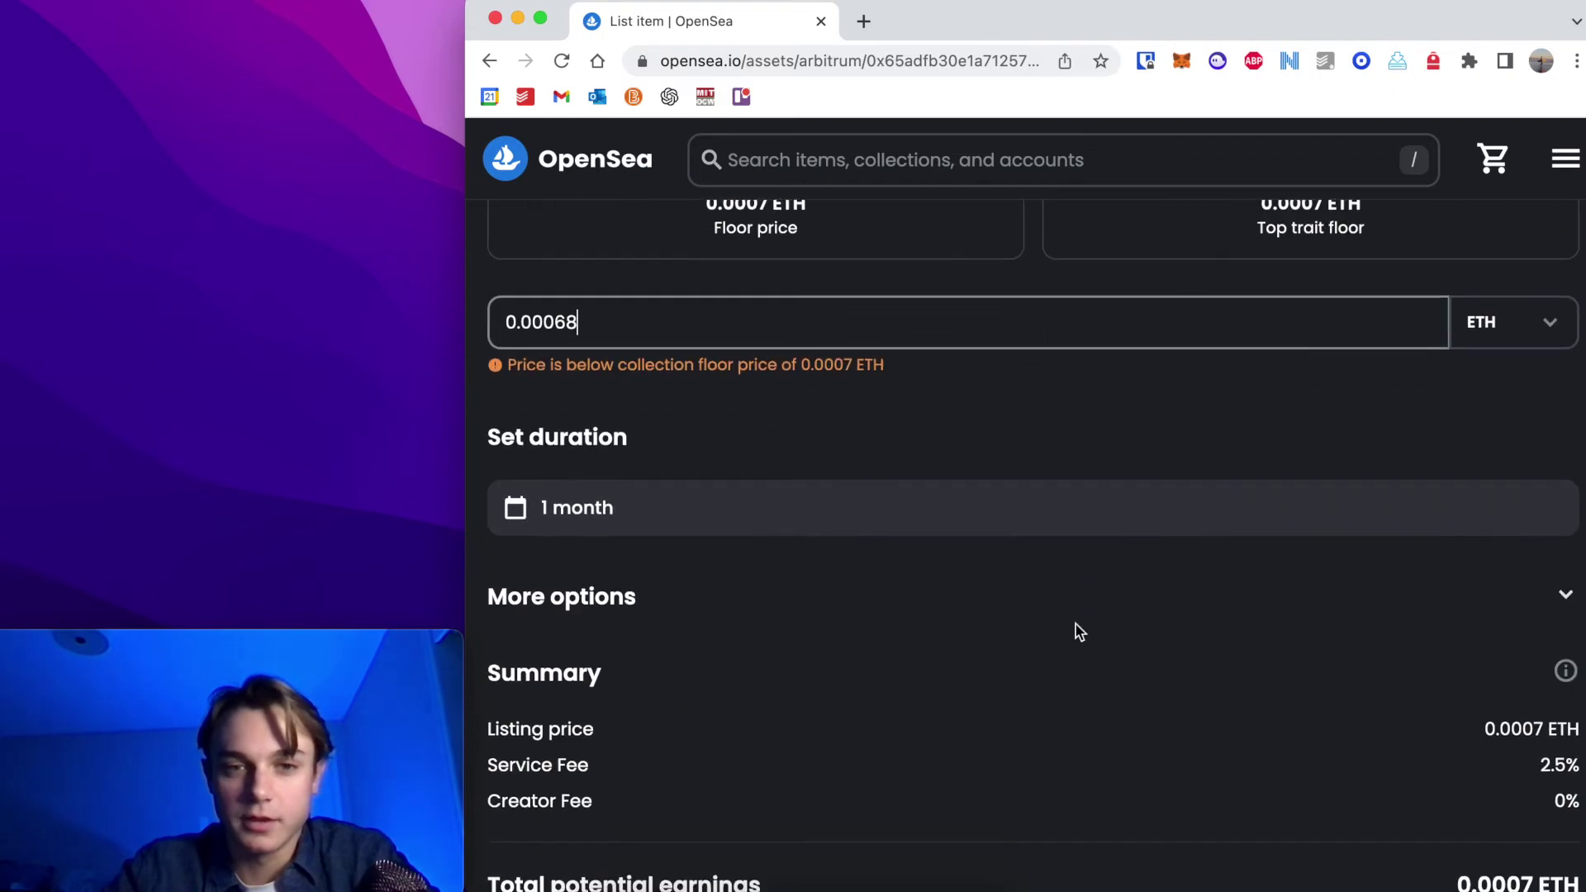
scroll(1075, 623, up, 7)
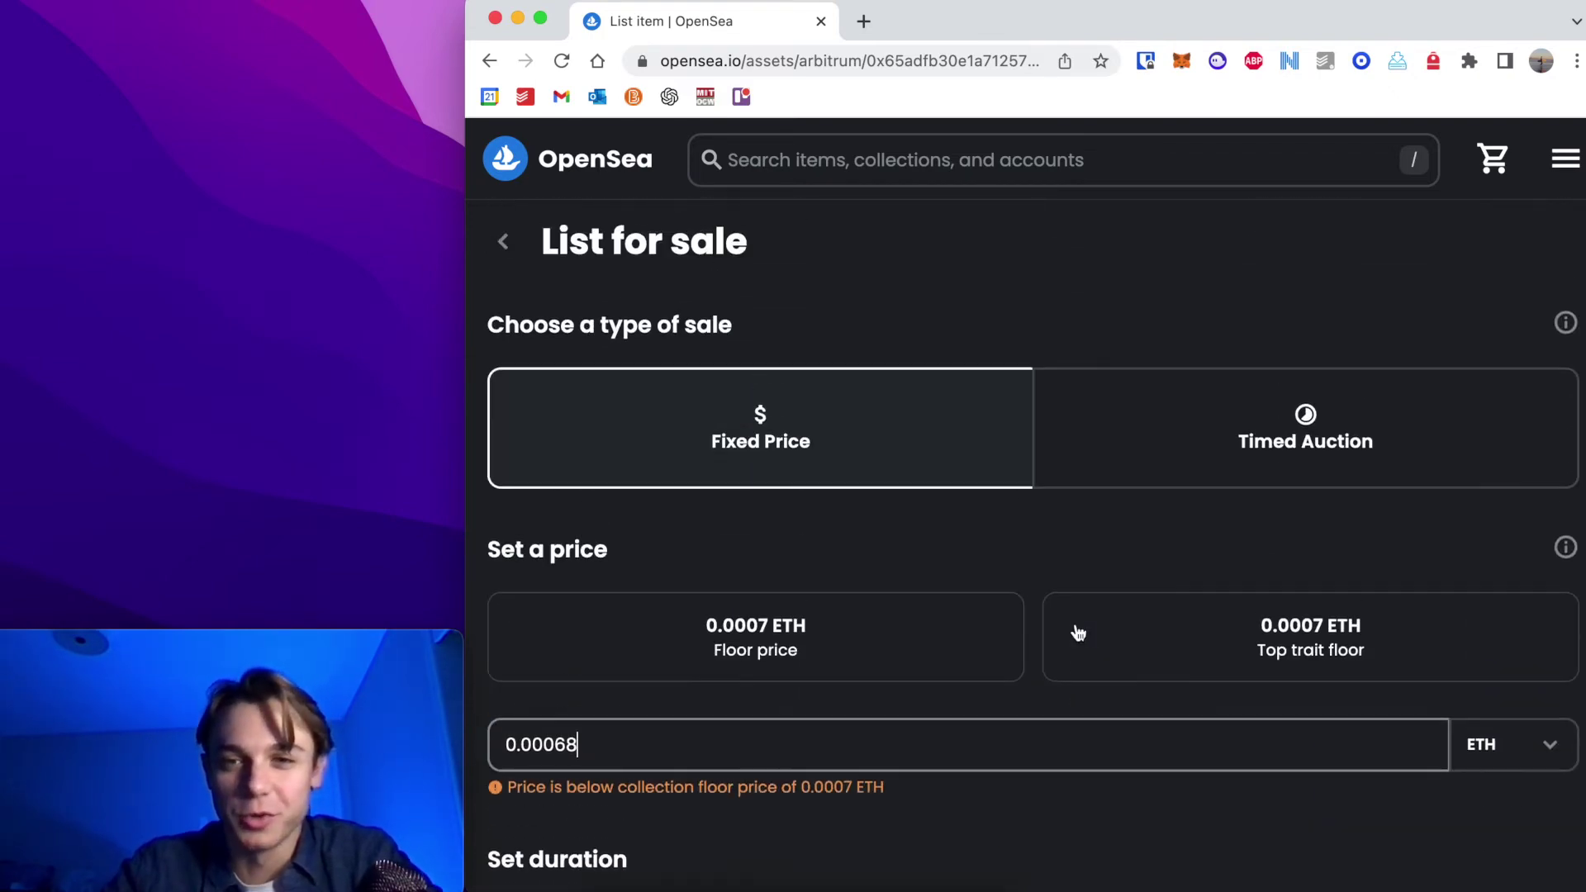
scroll(1074, 623, down, 9)
click(1050, 808)
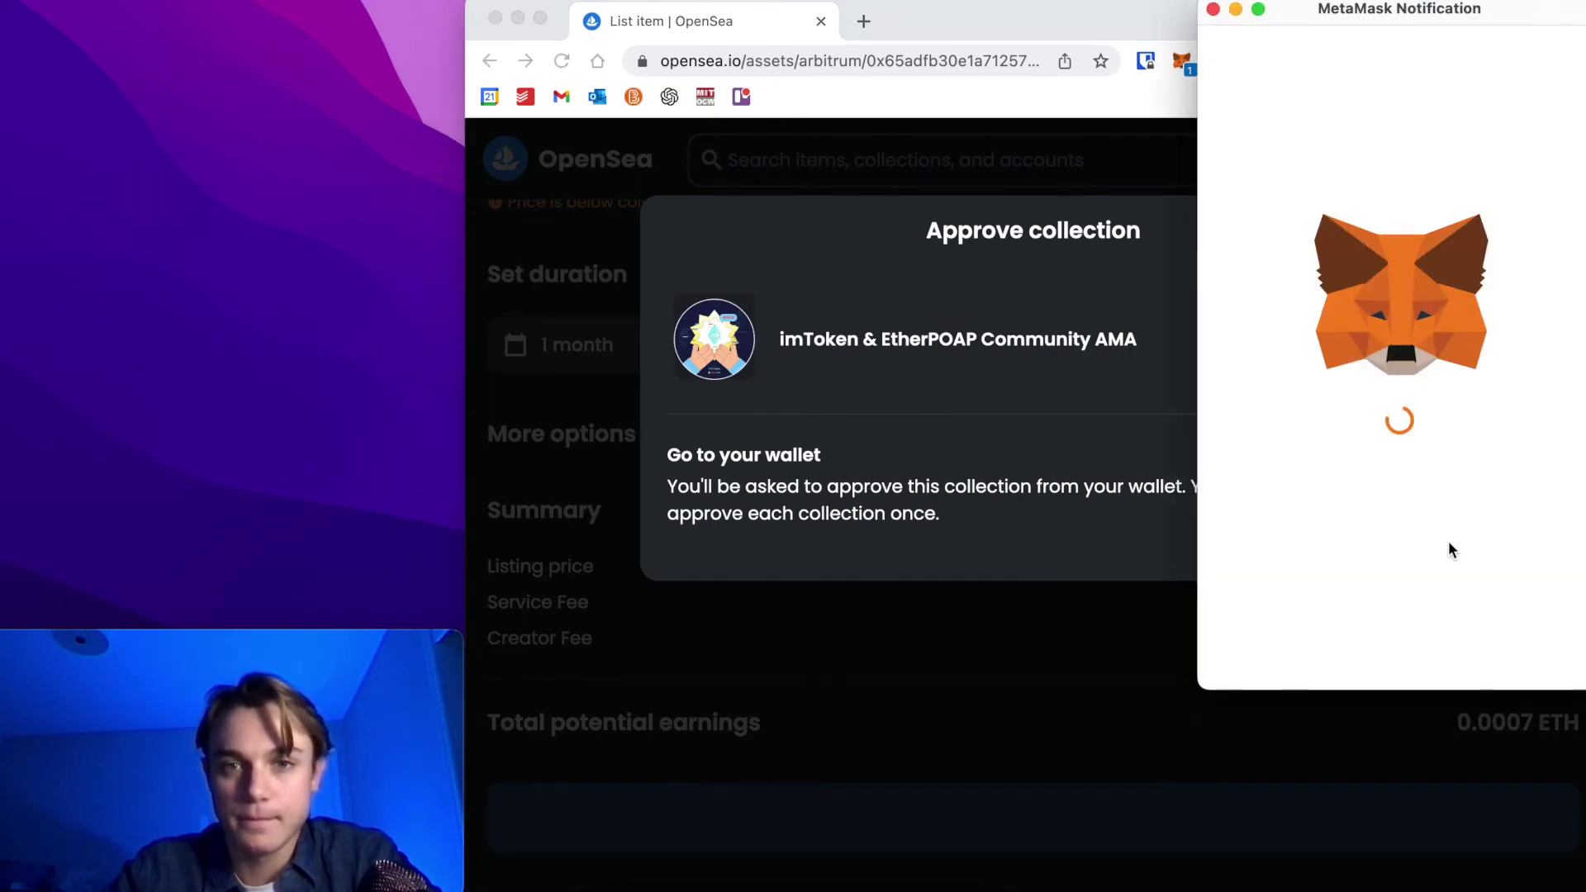
Confirm the imToken & EtherPOAP collection approval and sign the Seaport listing request in MetaMask.
scroll(1448, 542, down, 5)
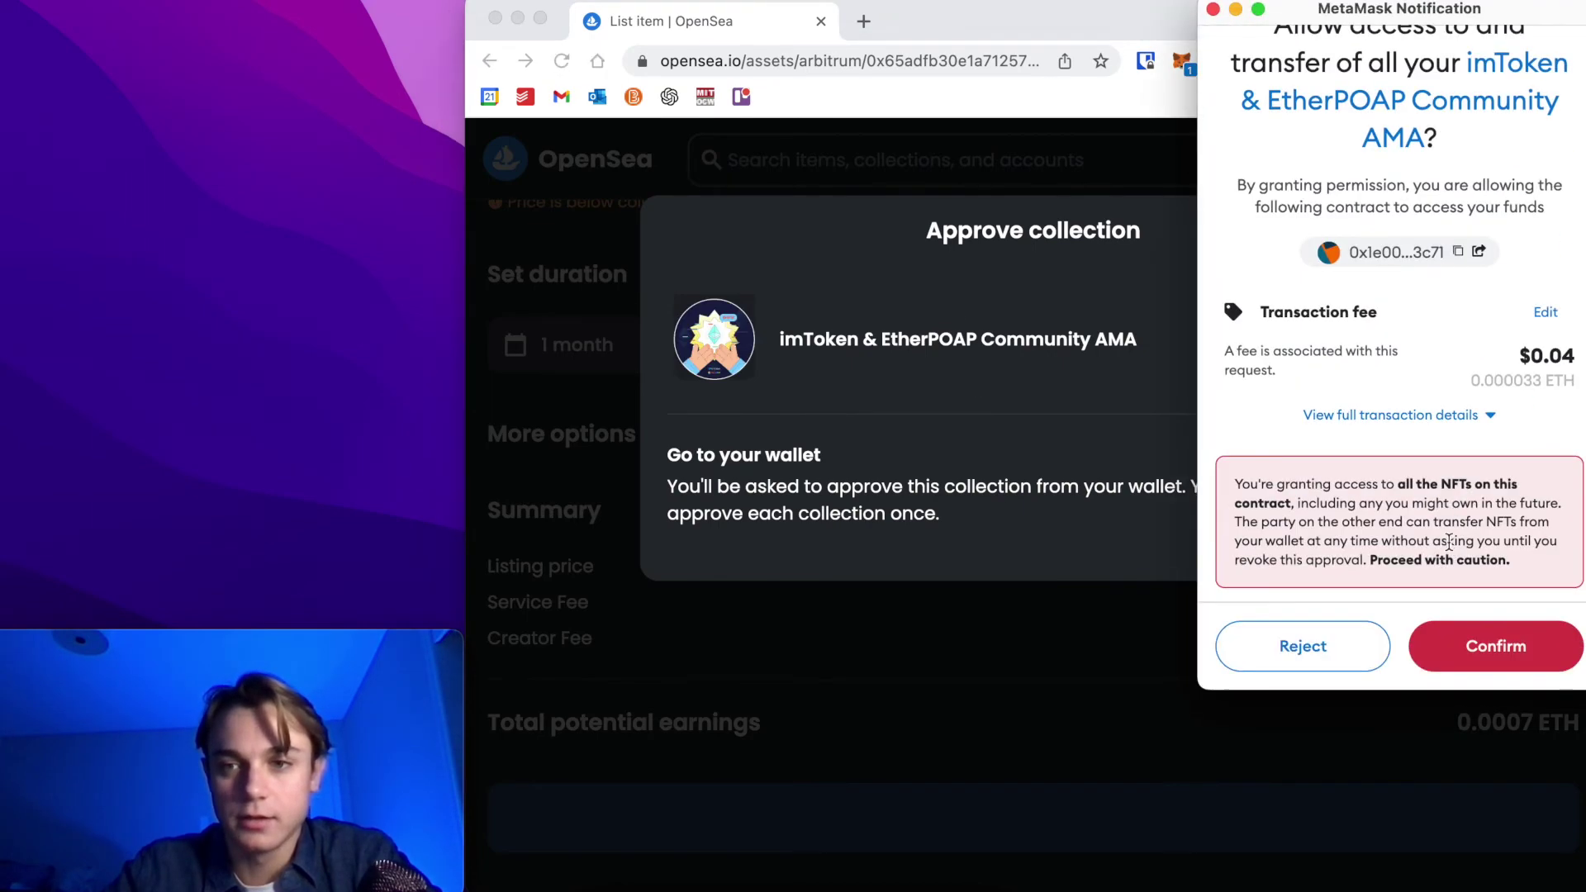
click(1491, 666)
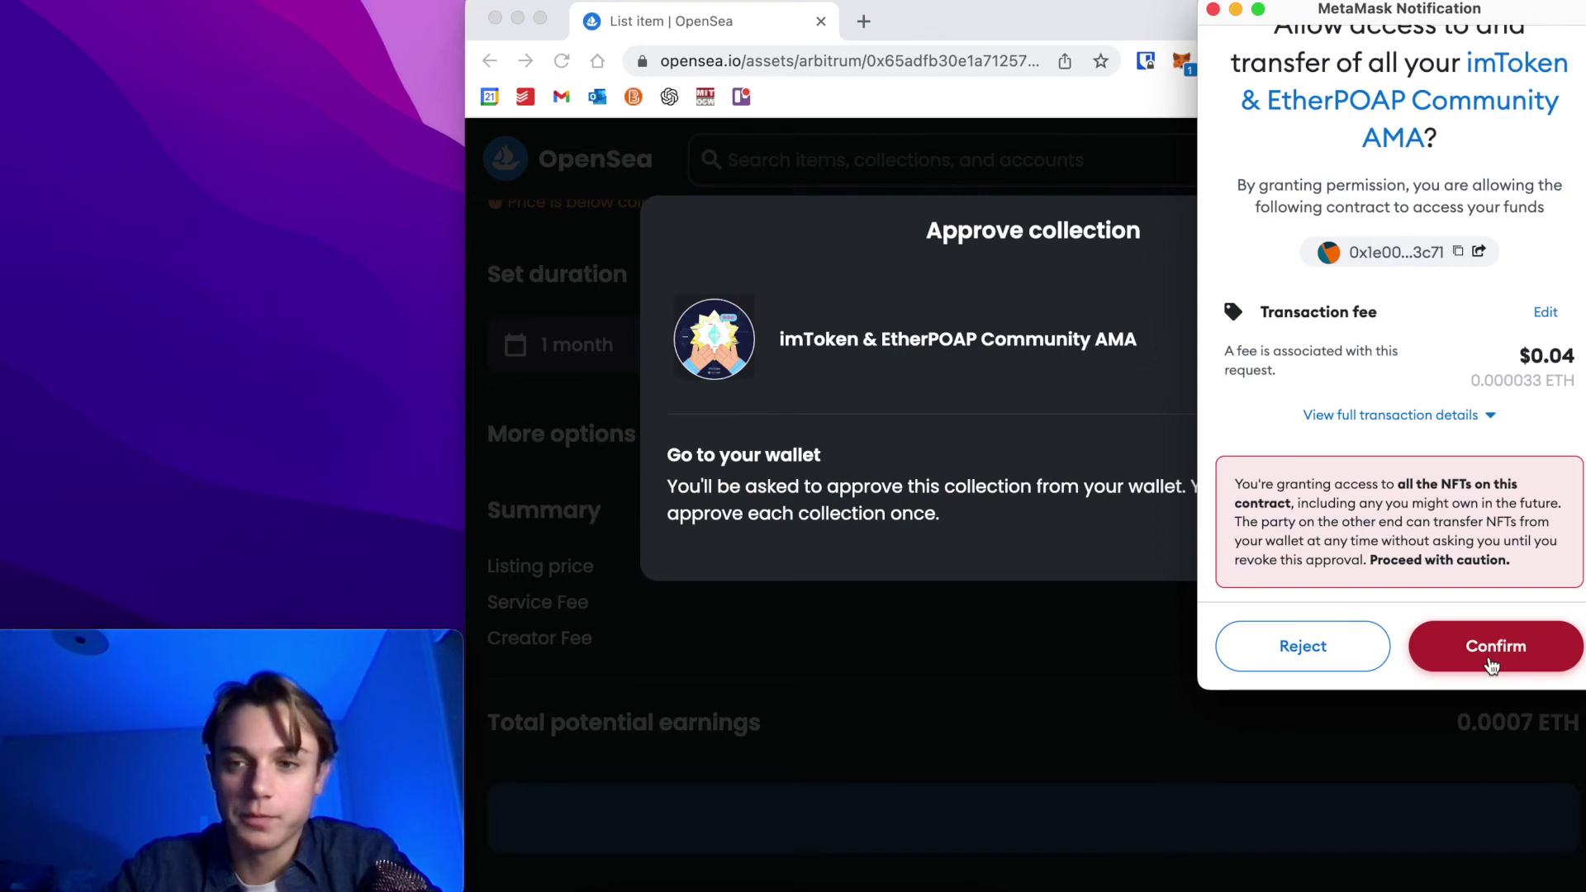
click(1491, 666)
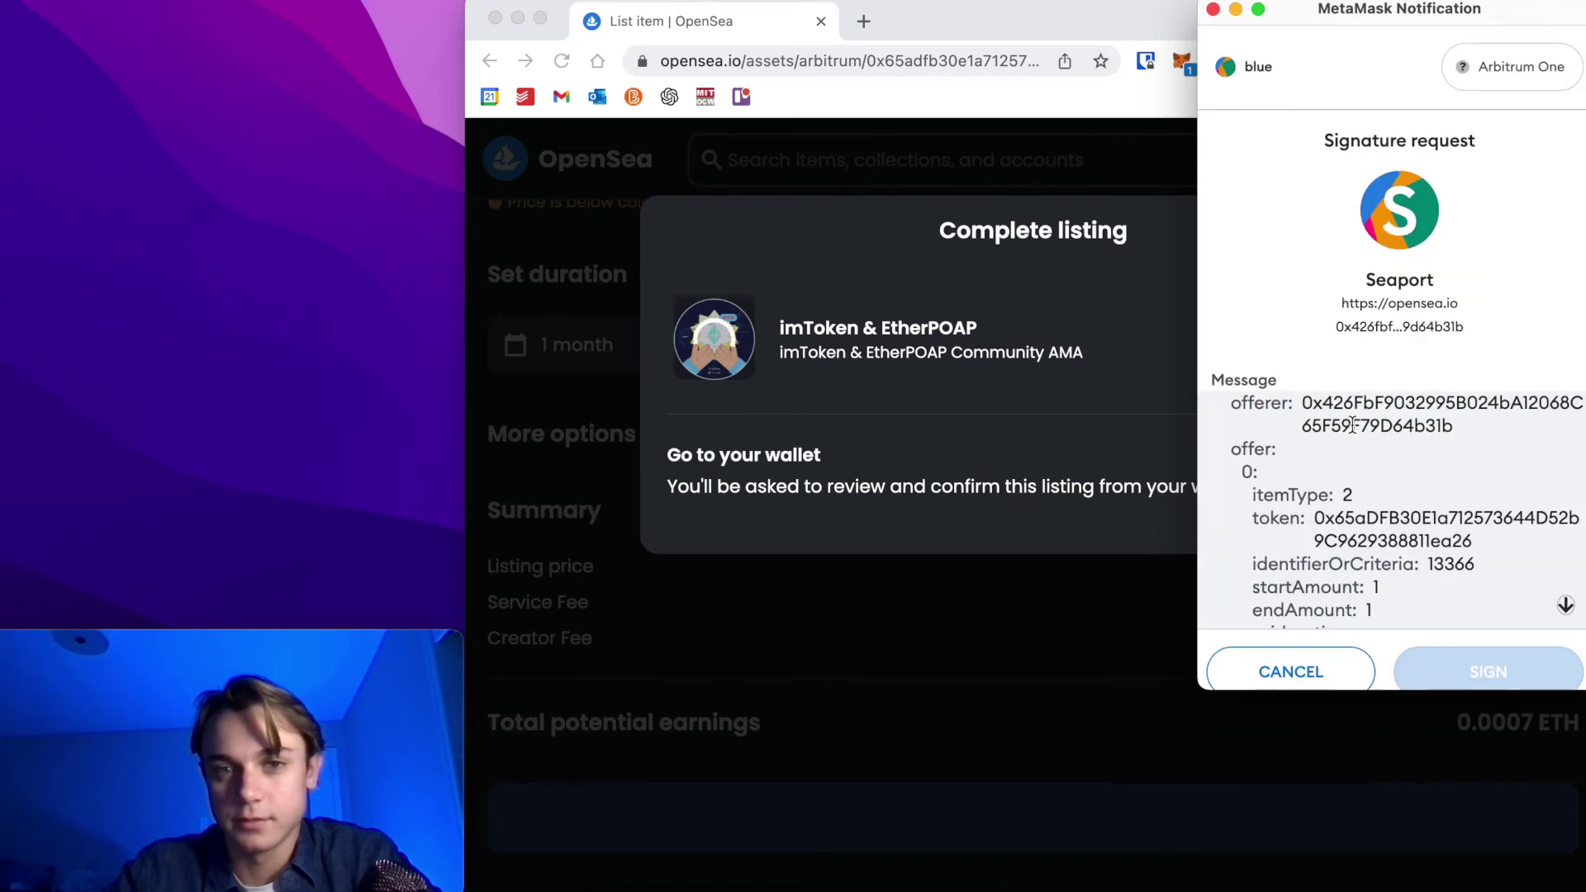
scroll(1396, 496, down, 5)
click(1476, 656)
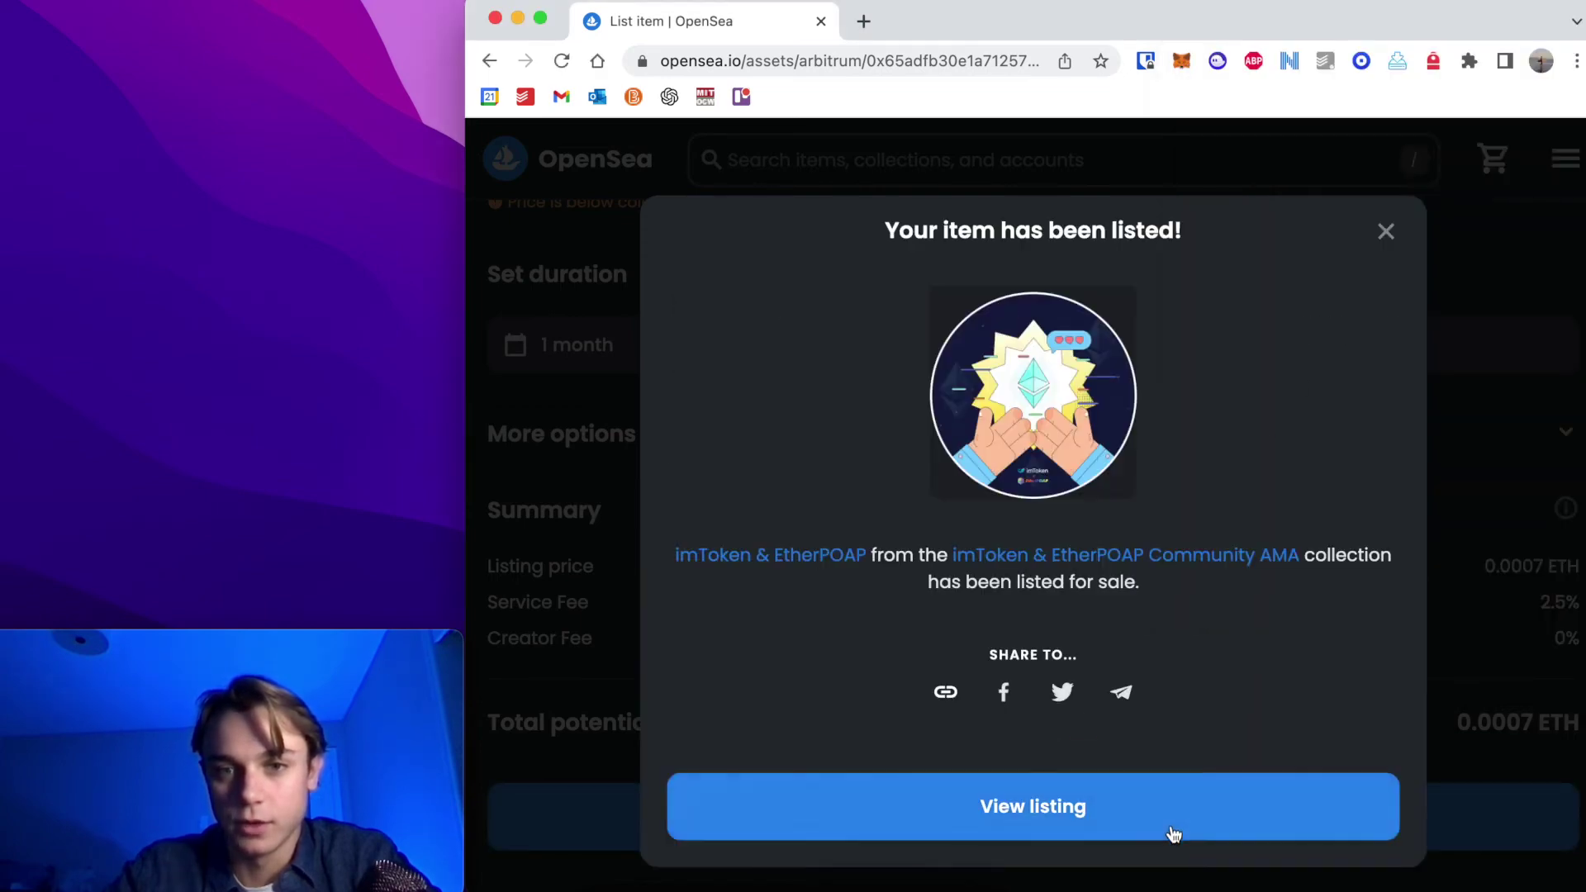
View the newly listed imToken & EtherPOAP item page.
click(1171, 830)
scroll(1147, 322, down, 2)
scroll(1146, 322, down, 8)
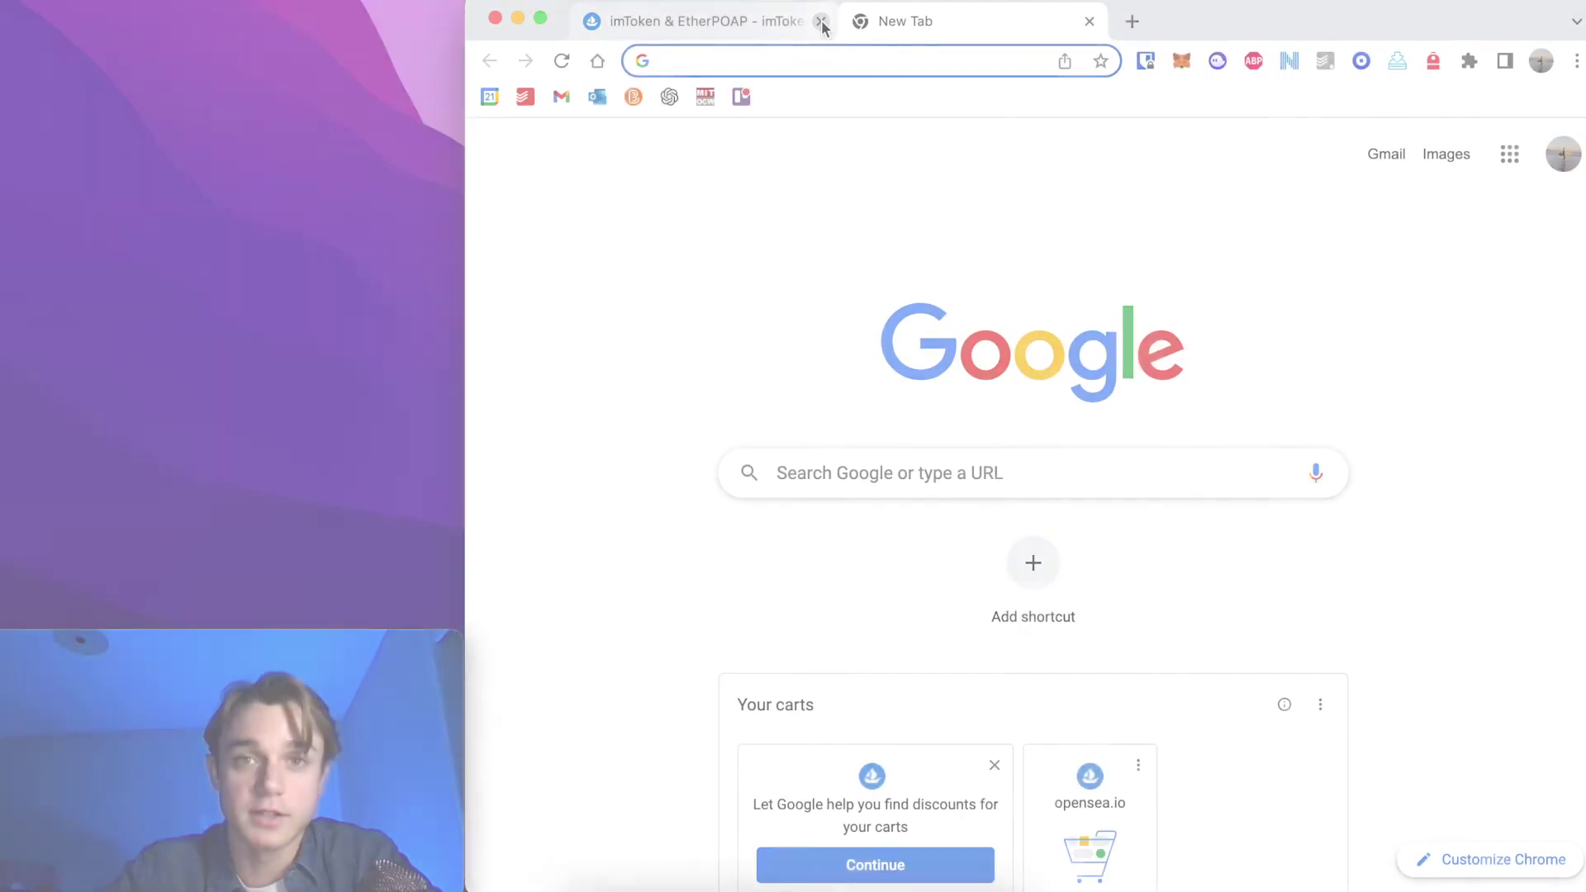
Close the OpenSea tab and load stratosnft.io in a maximized browser window.
click(821, 22)
text(strat)
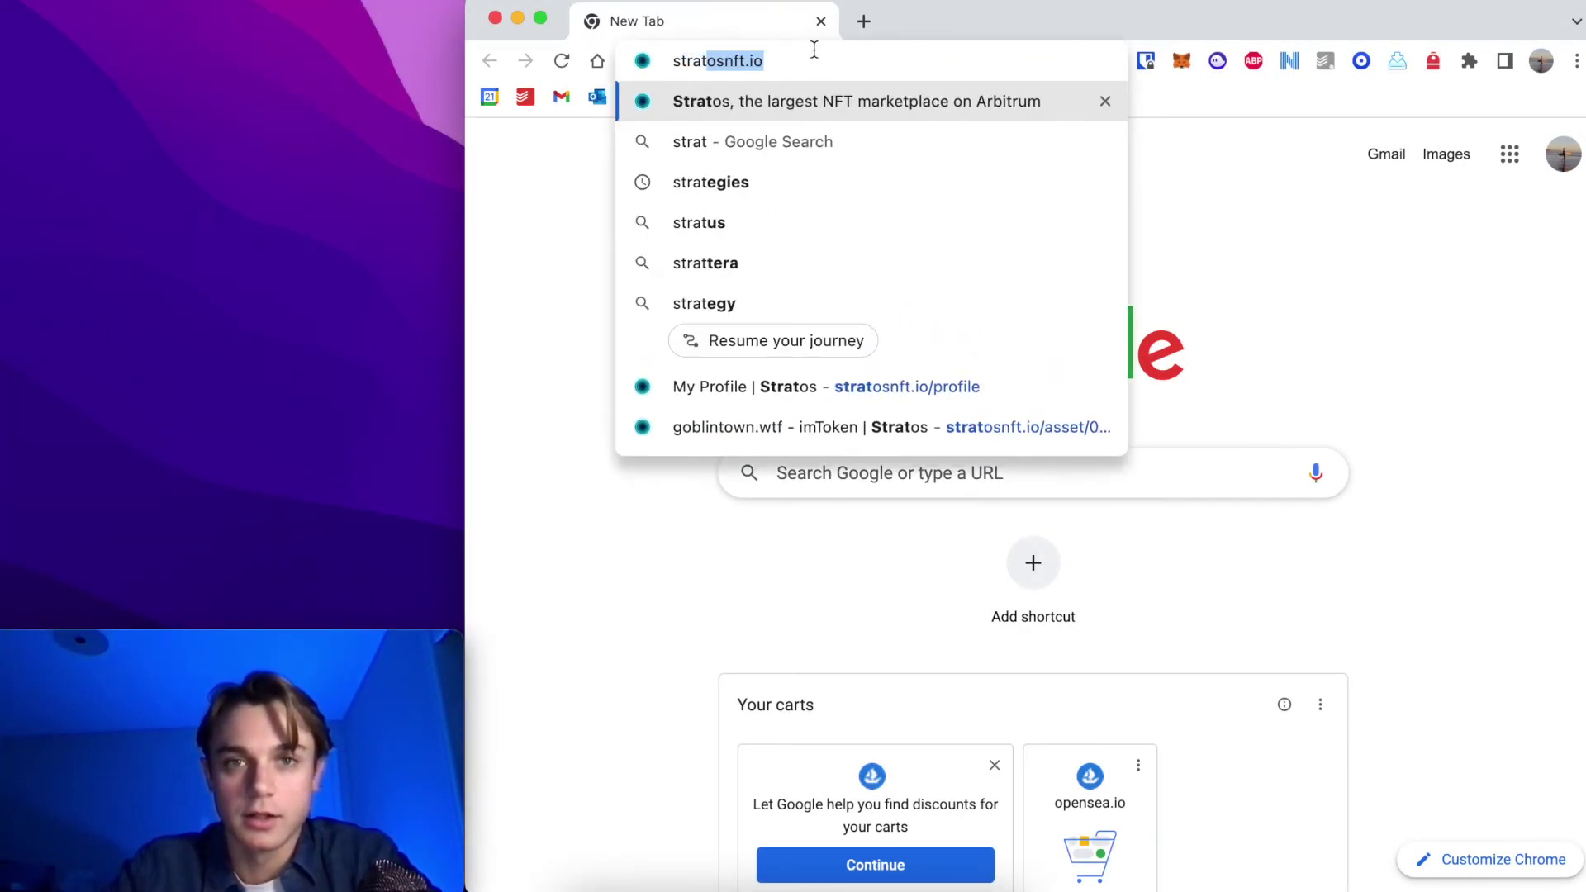
key(Return)
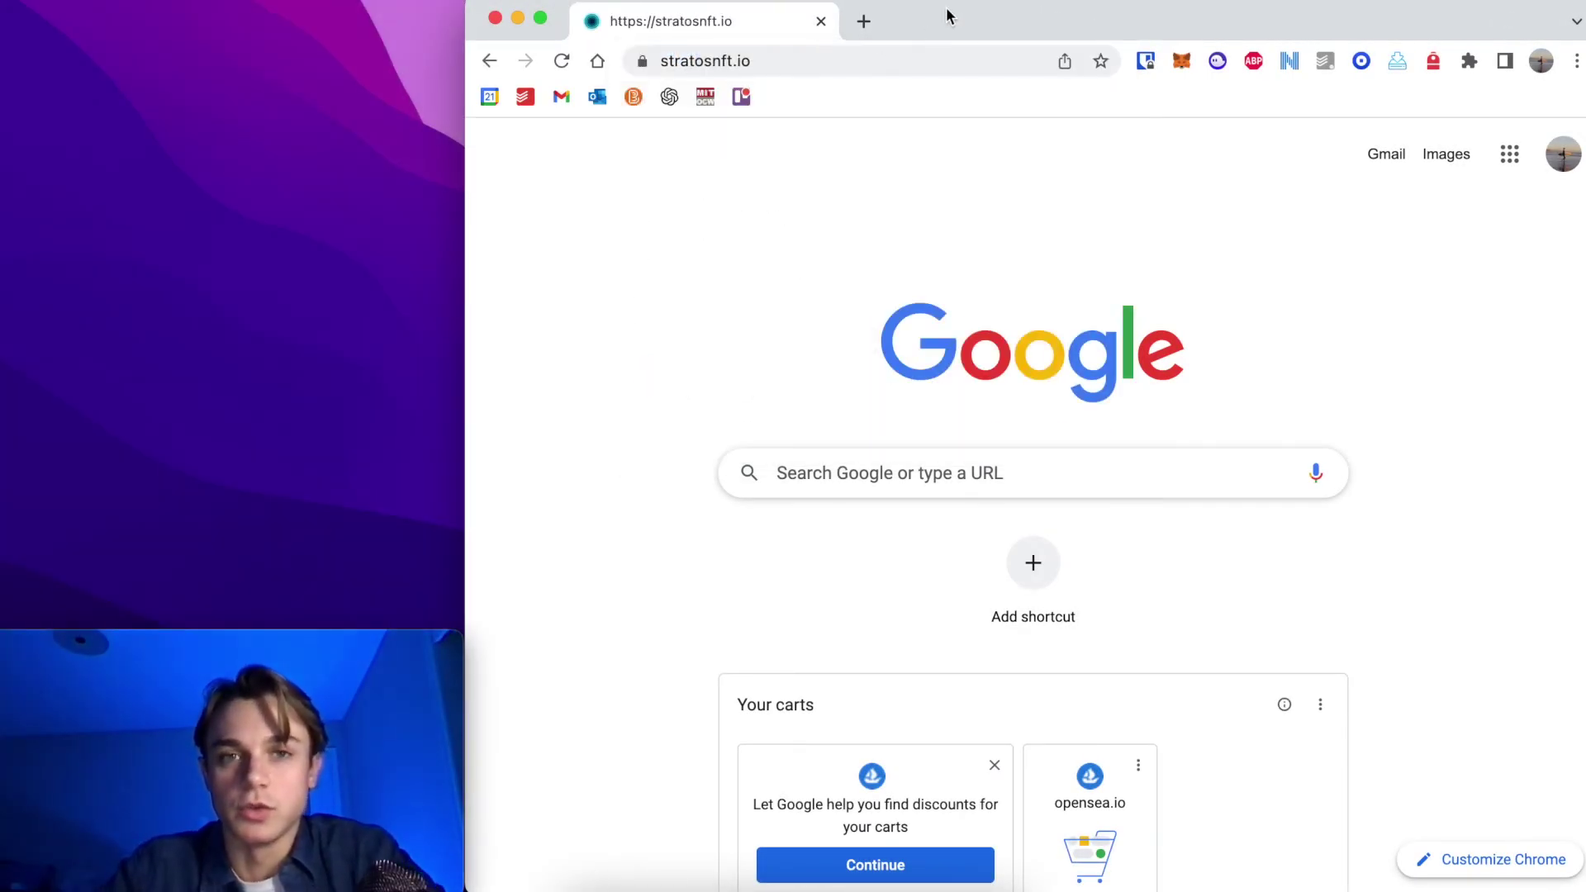
double_click(947, 17)
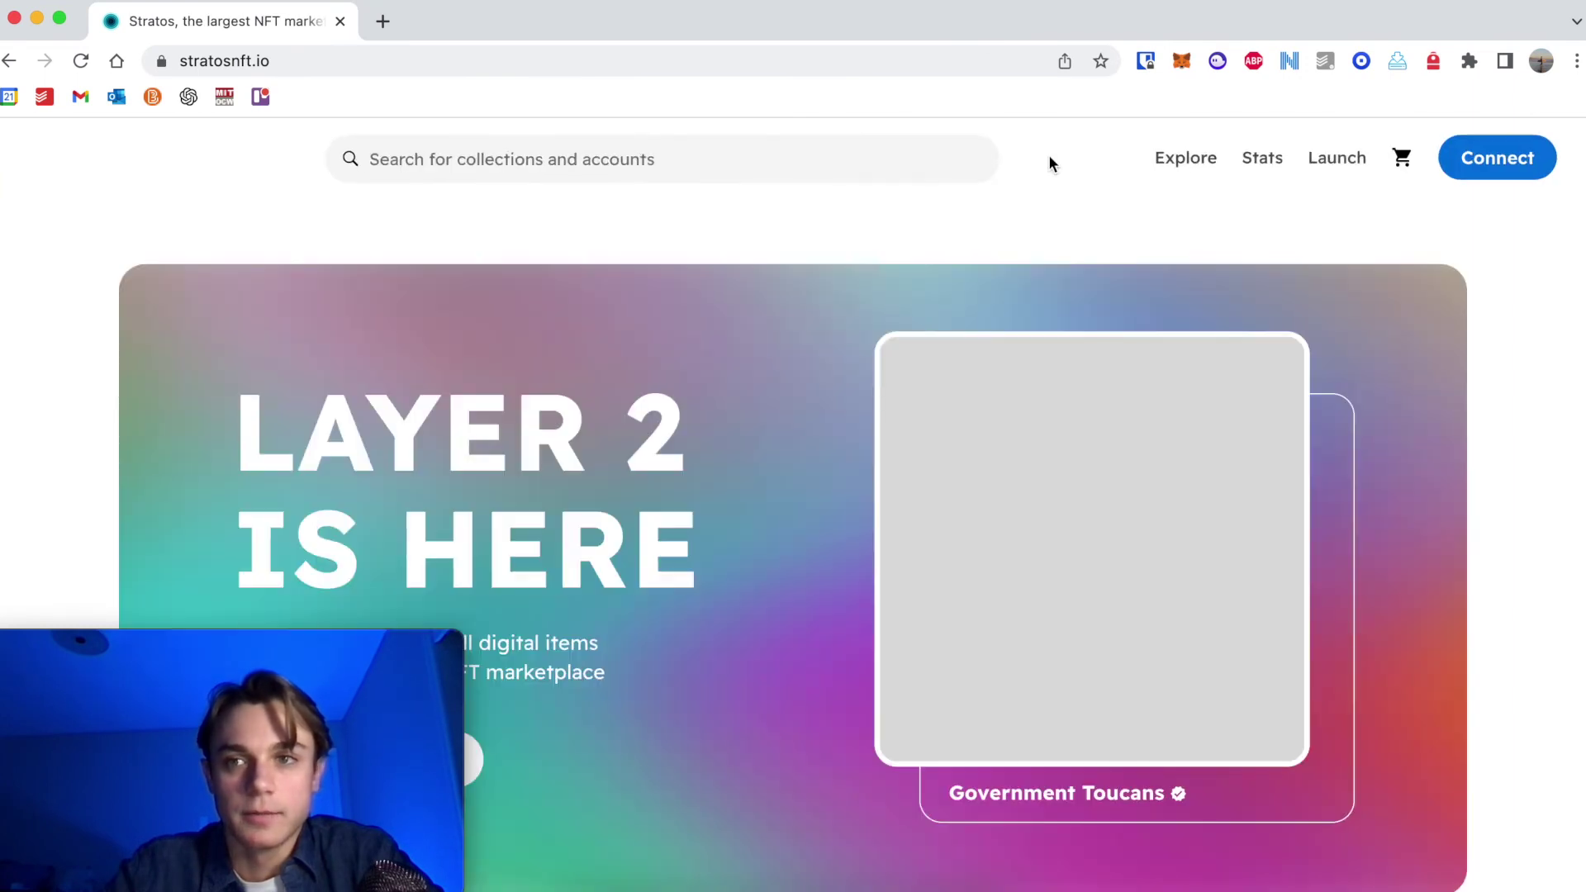
Open the goblintown.wtf - imToken NFT from the profile and choose Sell NFT.
click(1505, 162)
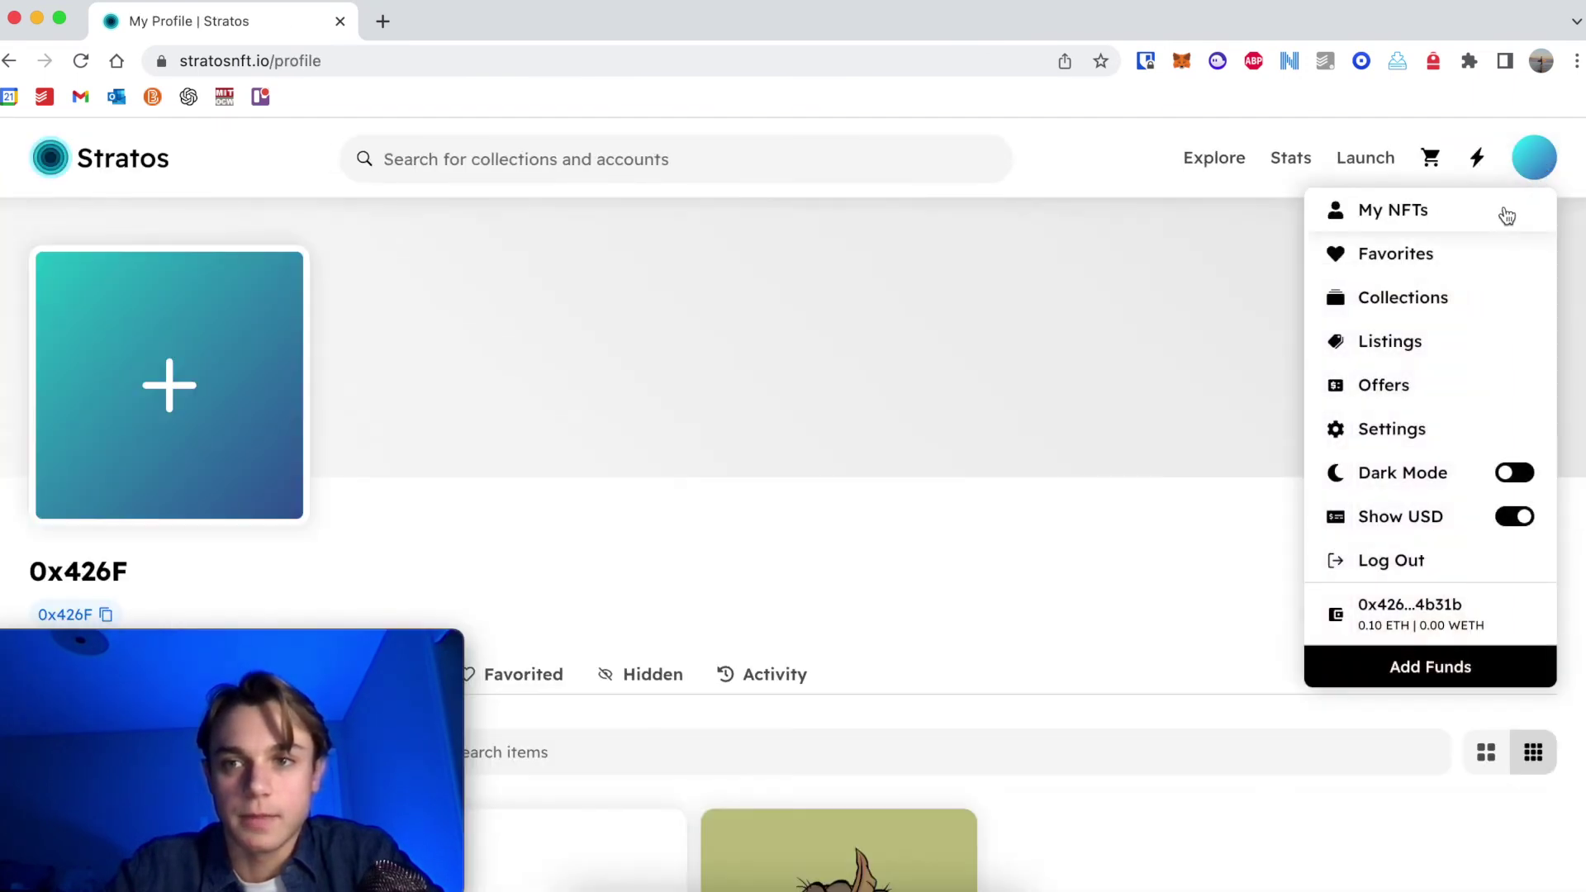
scroll(917, 599, down, 5)
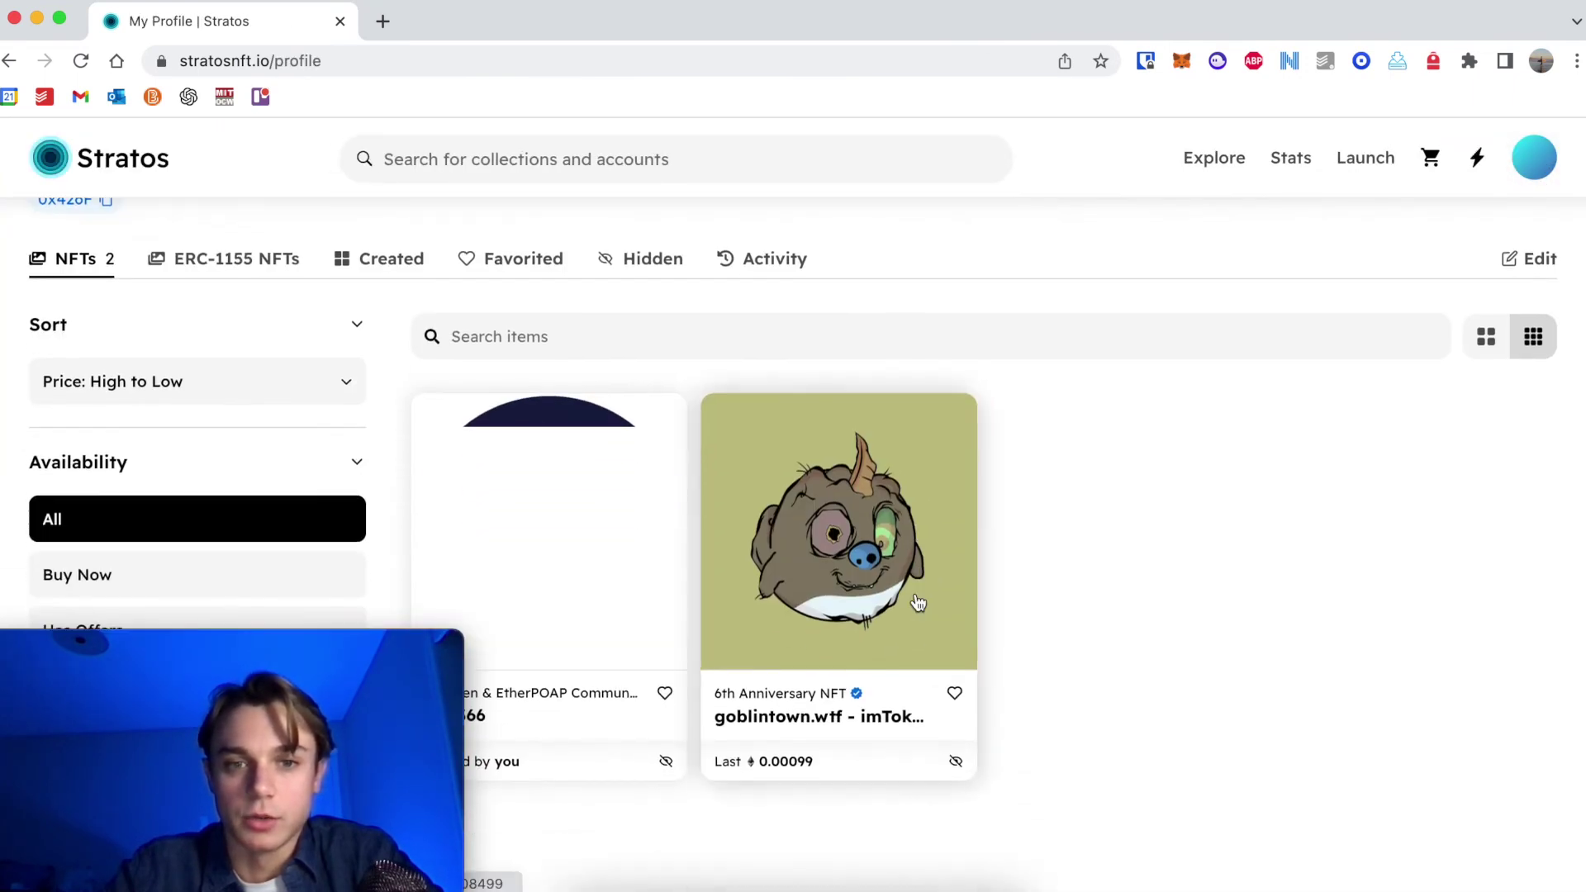
click(917, 600)
scroll(919, 603, down, 4)
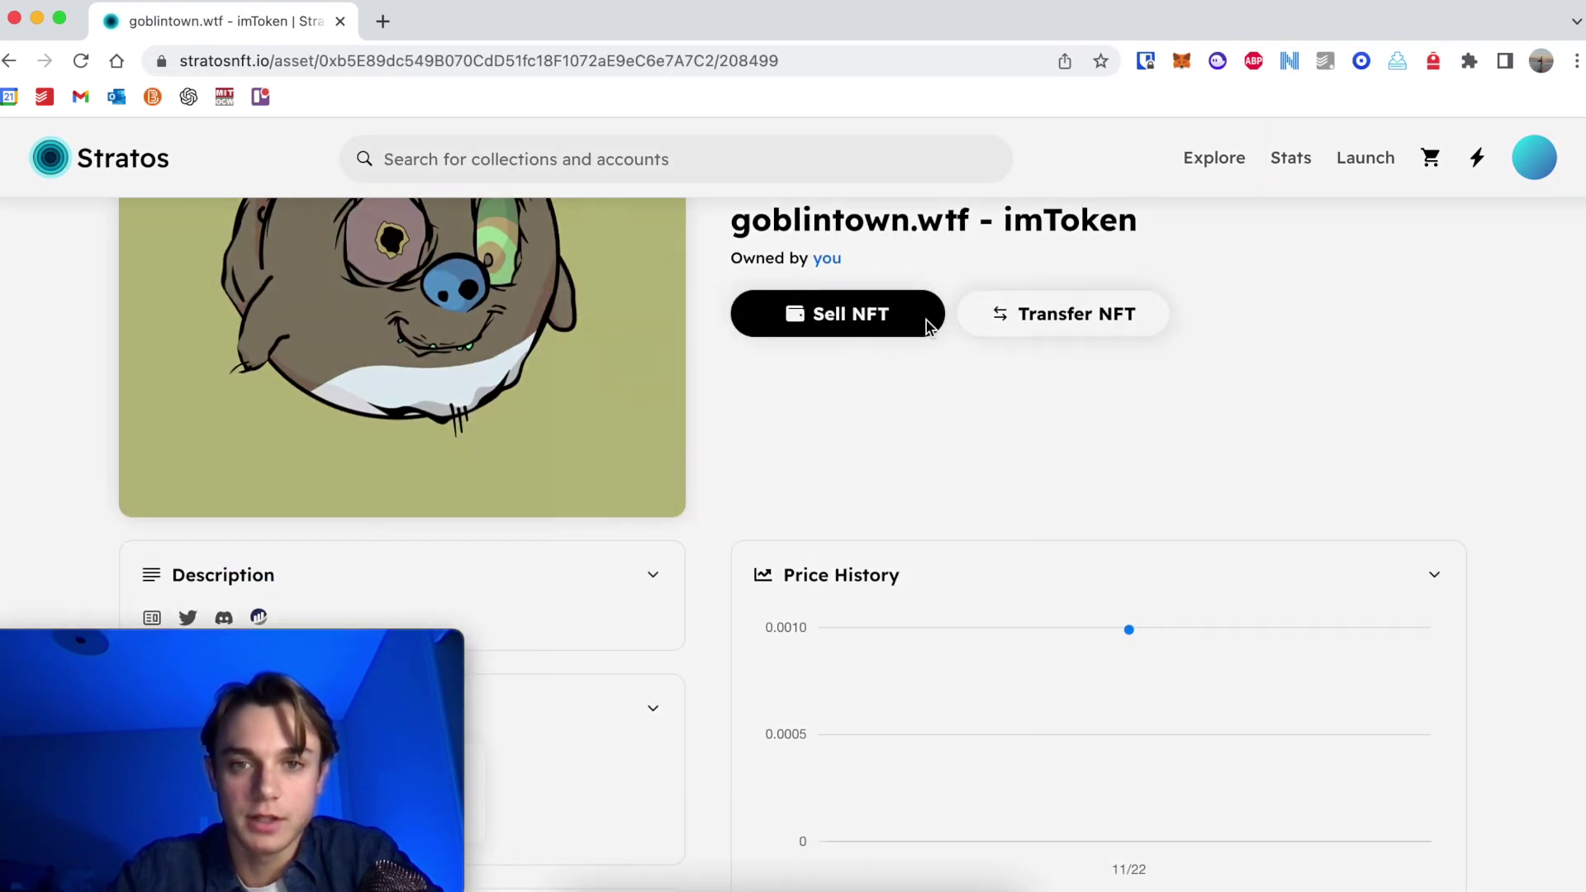
click(926, 325)
Set the sale Amount to 0.01 ETH and the Duration to 6 Months.
click(763, 490)
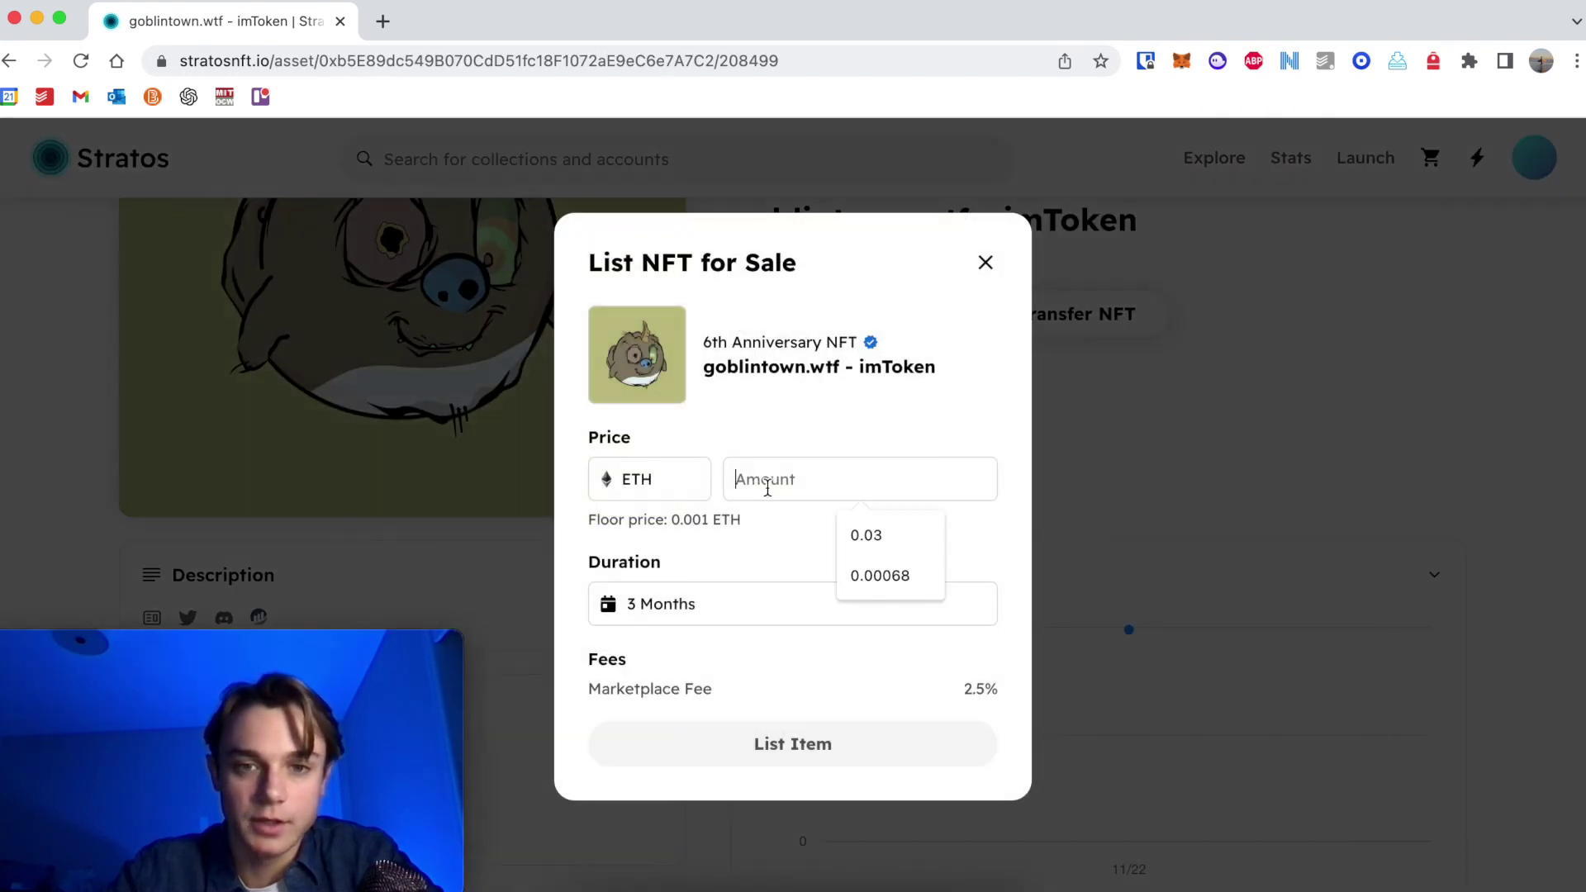
click(927, 574)
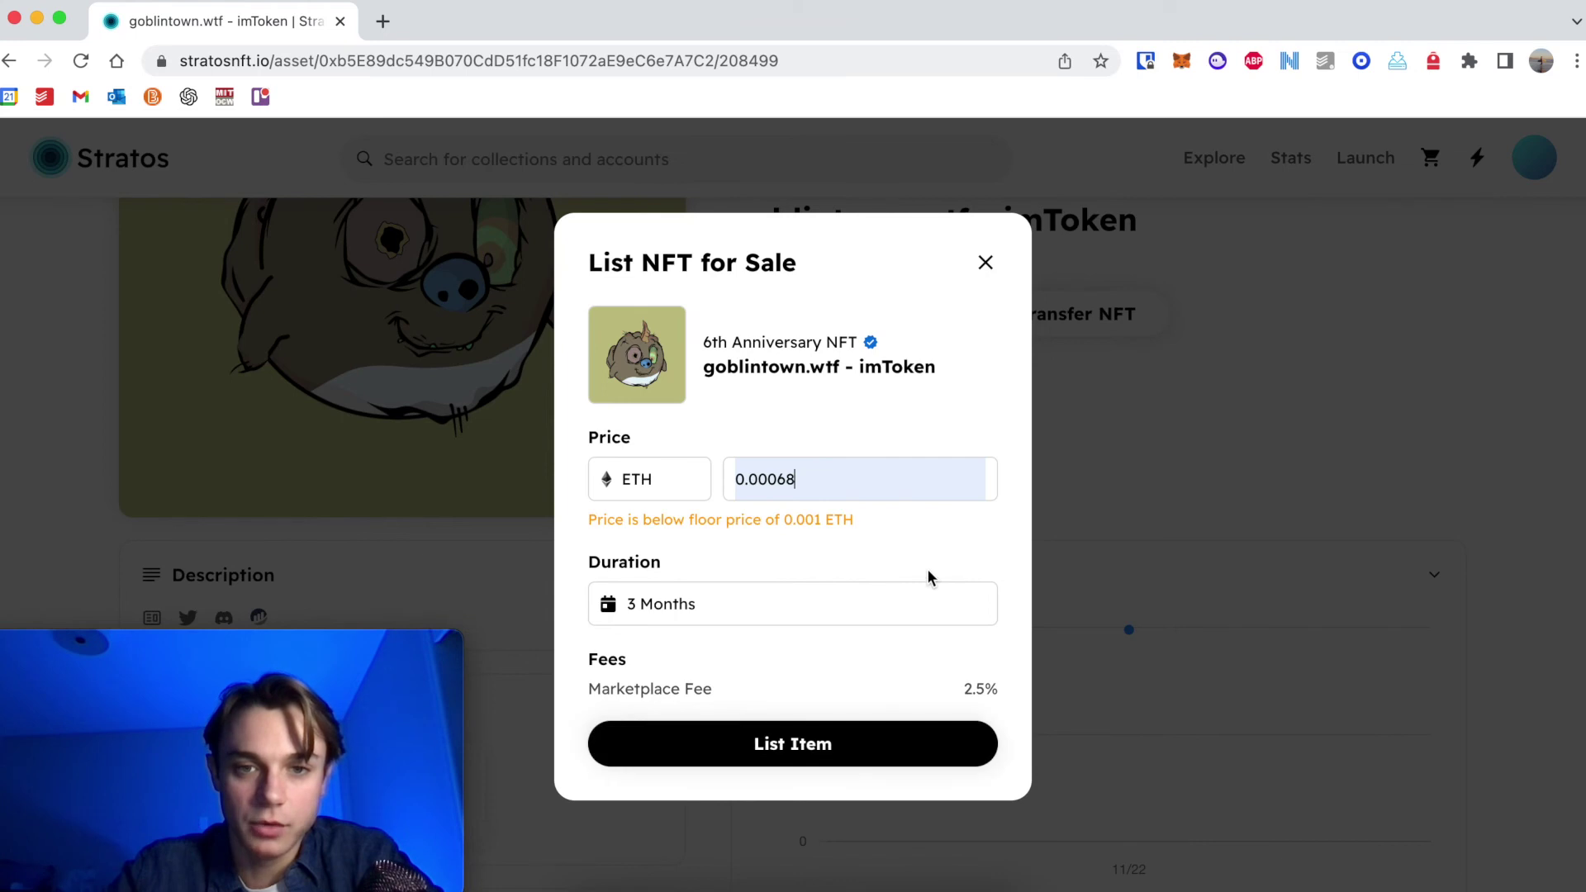
key(BackSpace)
key(BackSpace)
key(BackSpace)
key(BackSpace)
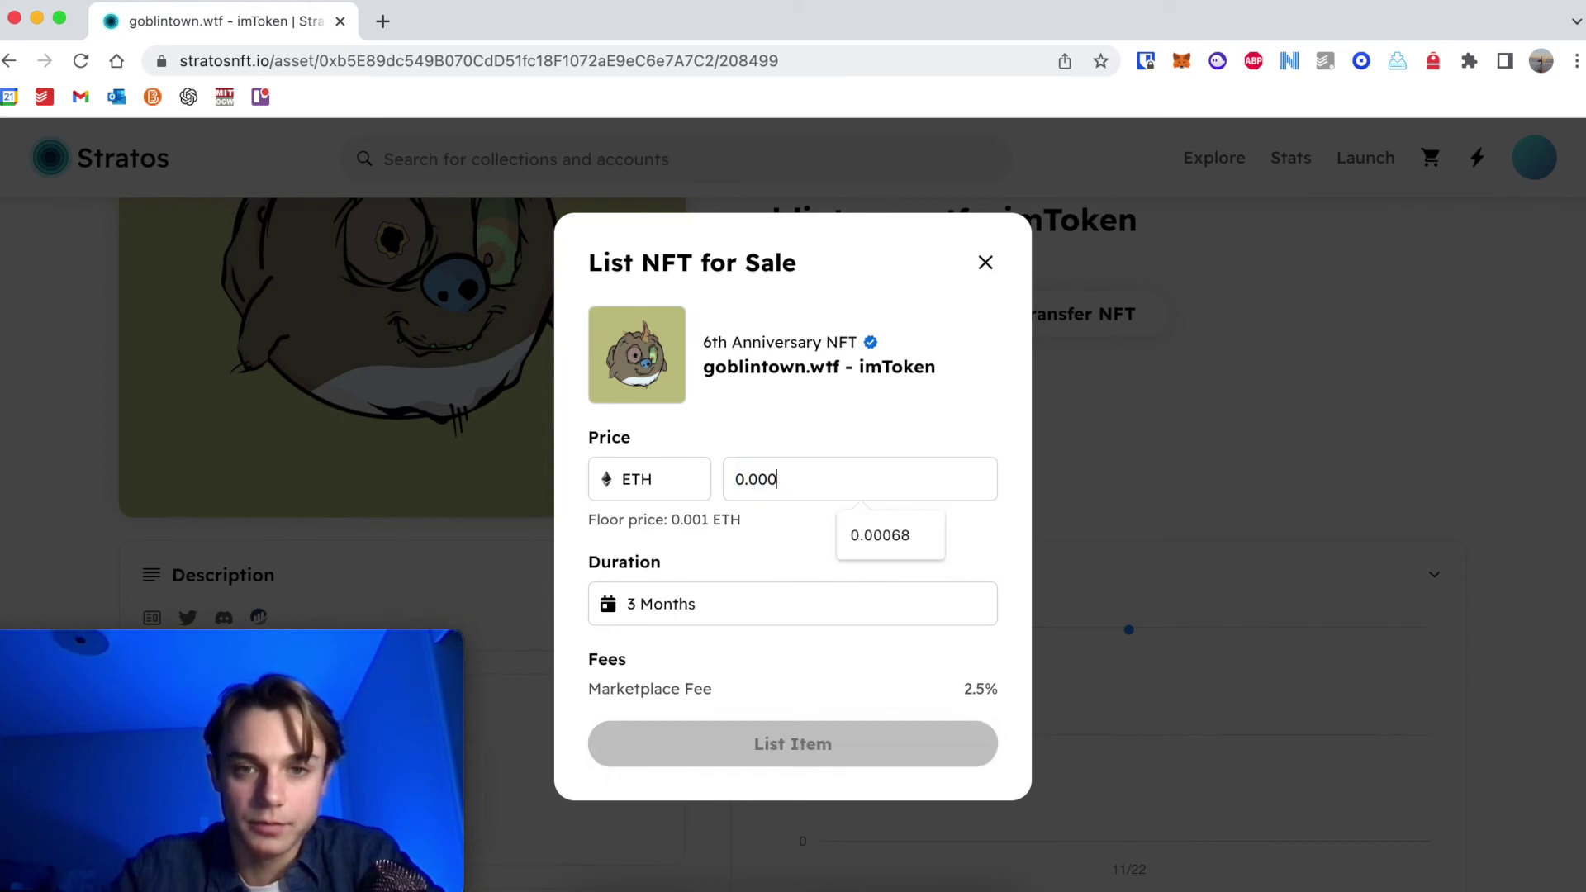
text(1)
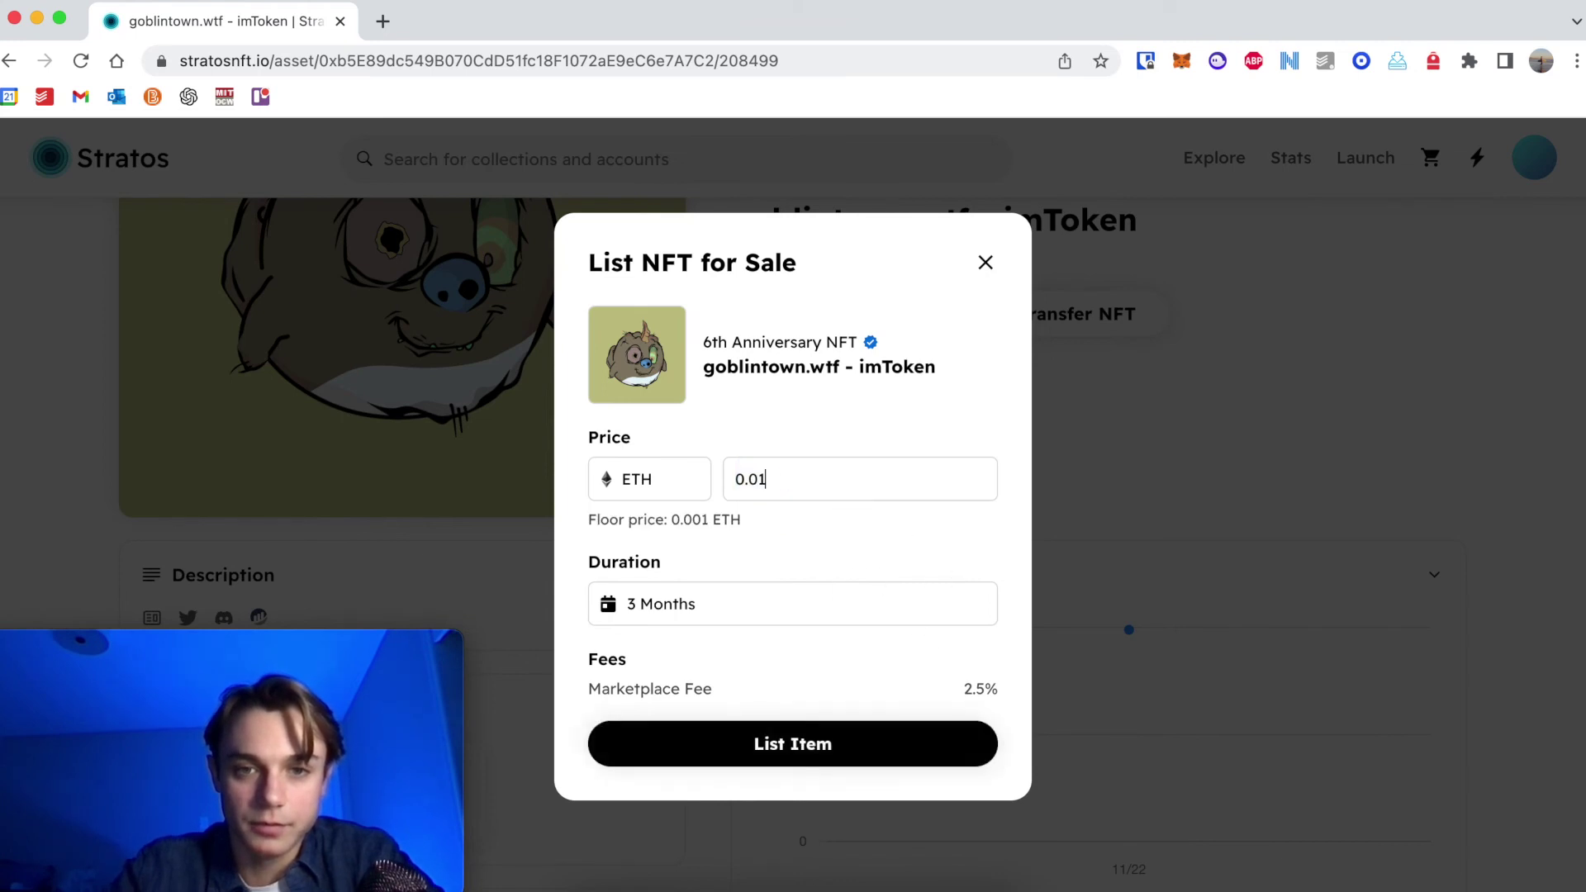
click(767, 617)
click(790, 629)
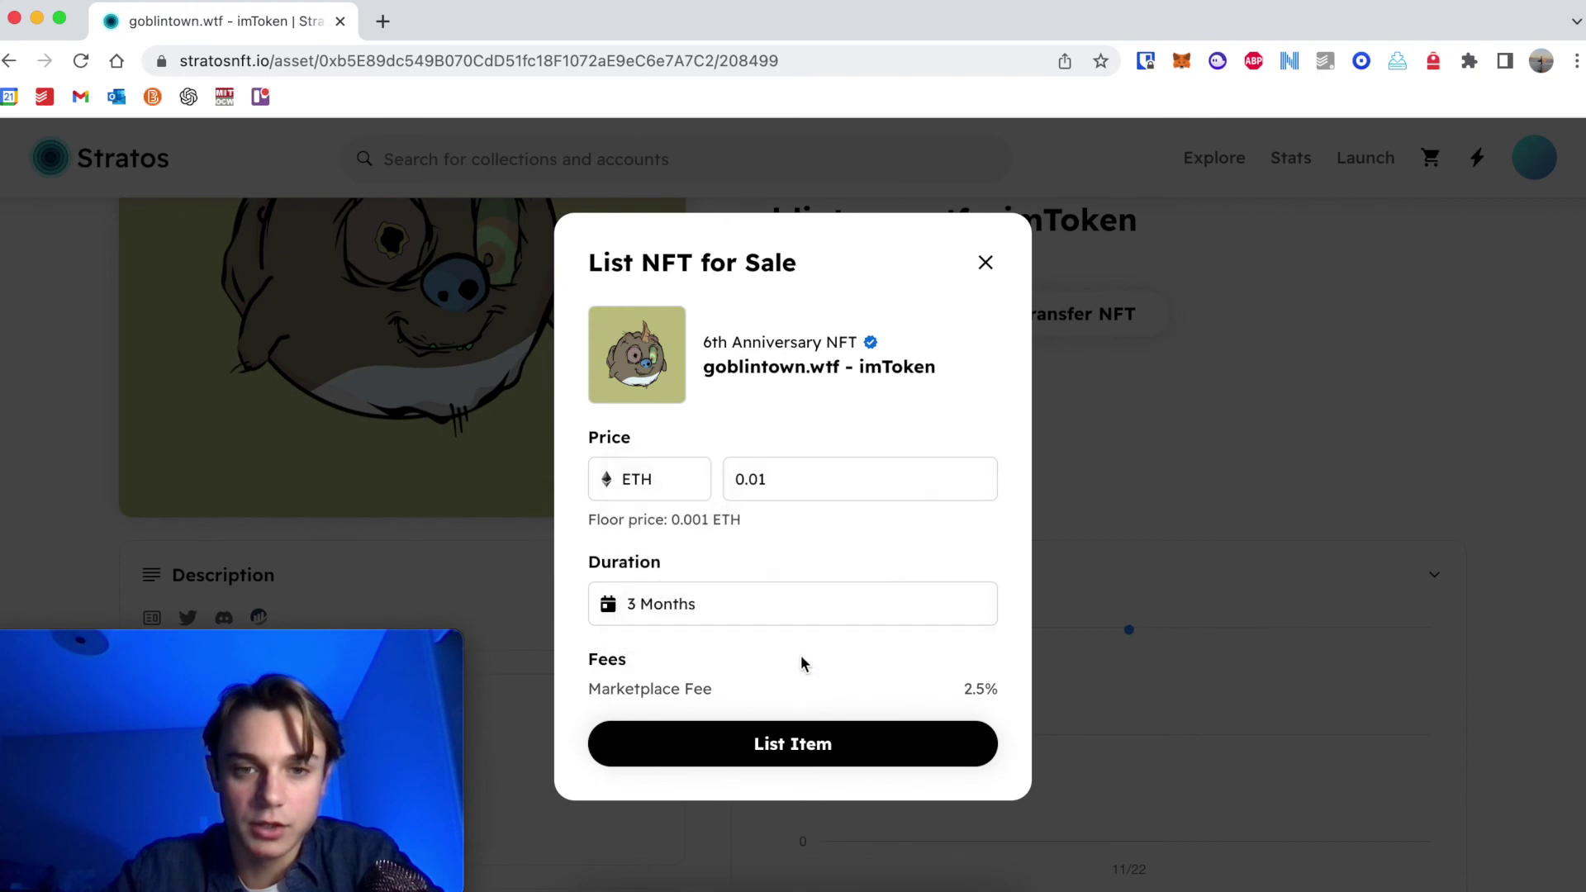
Submit the goblintown listing and confirm the collection approval in MetaMask.
click(816, 741)
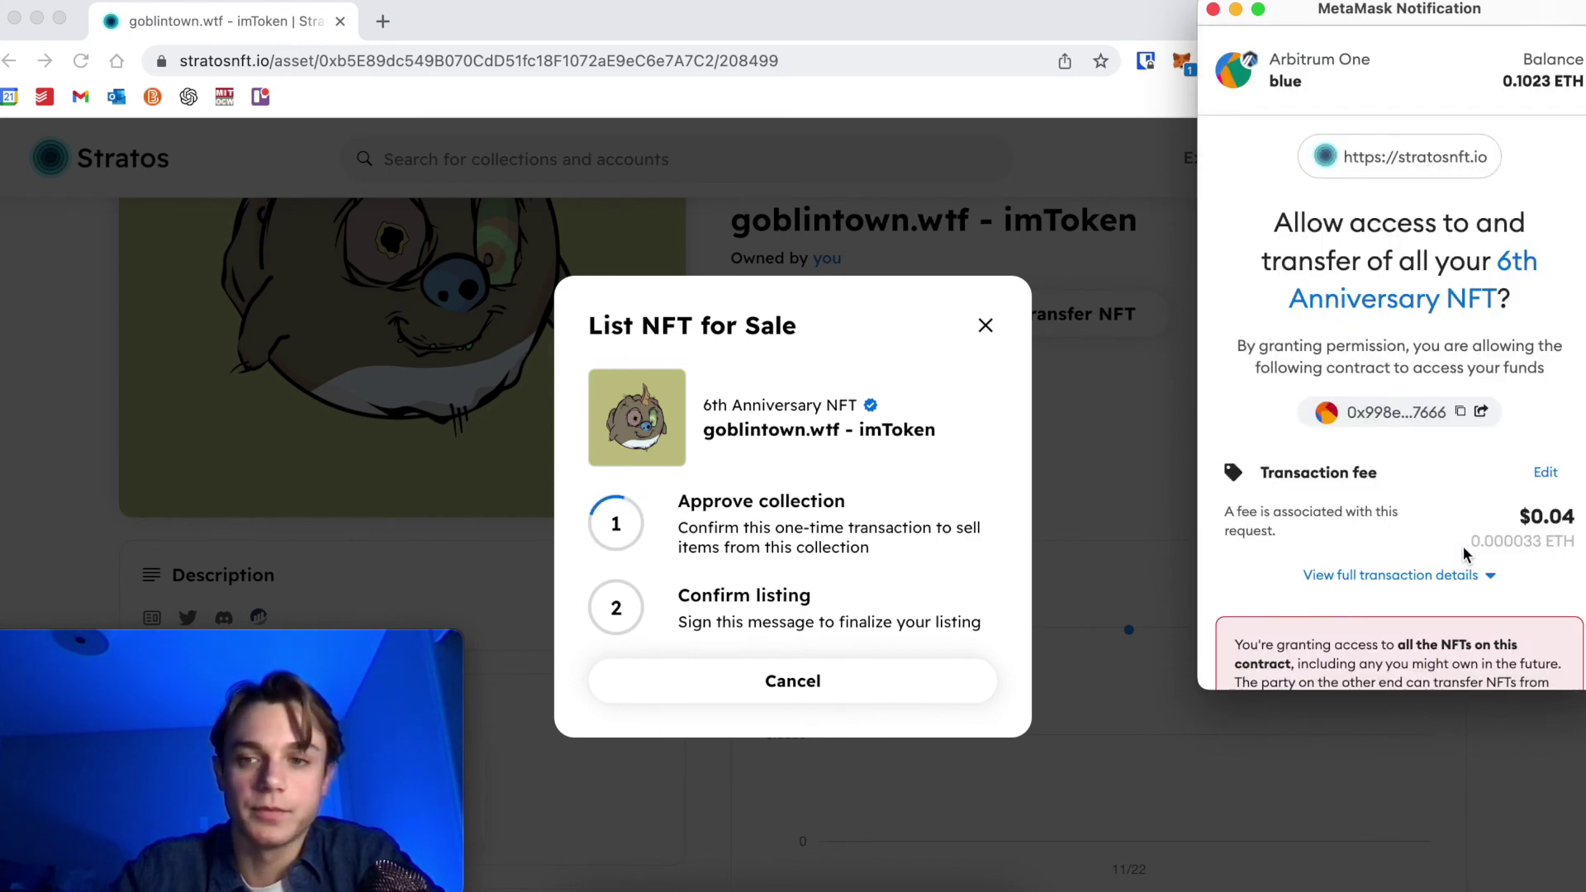
scroll(1464, 547, down, 5)
click(1478, 649)
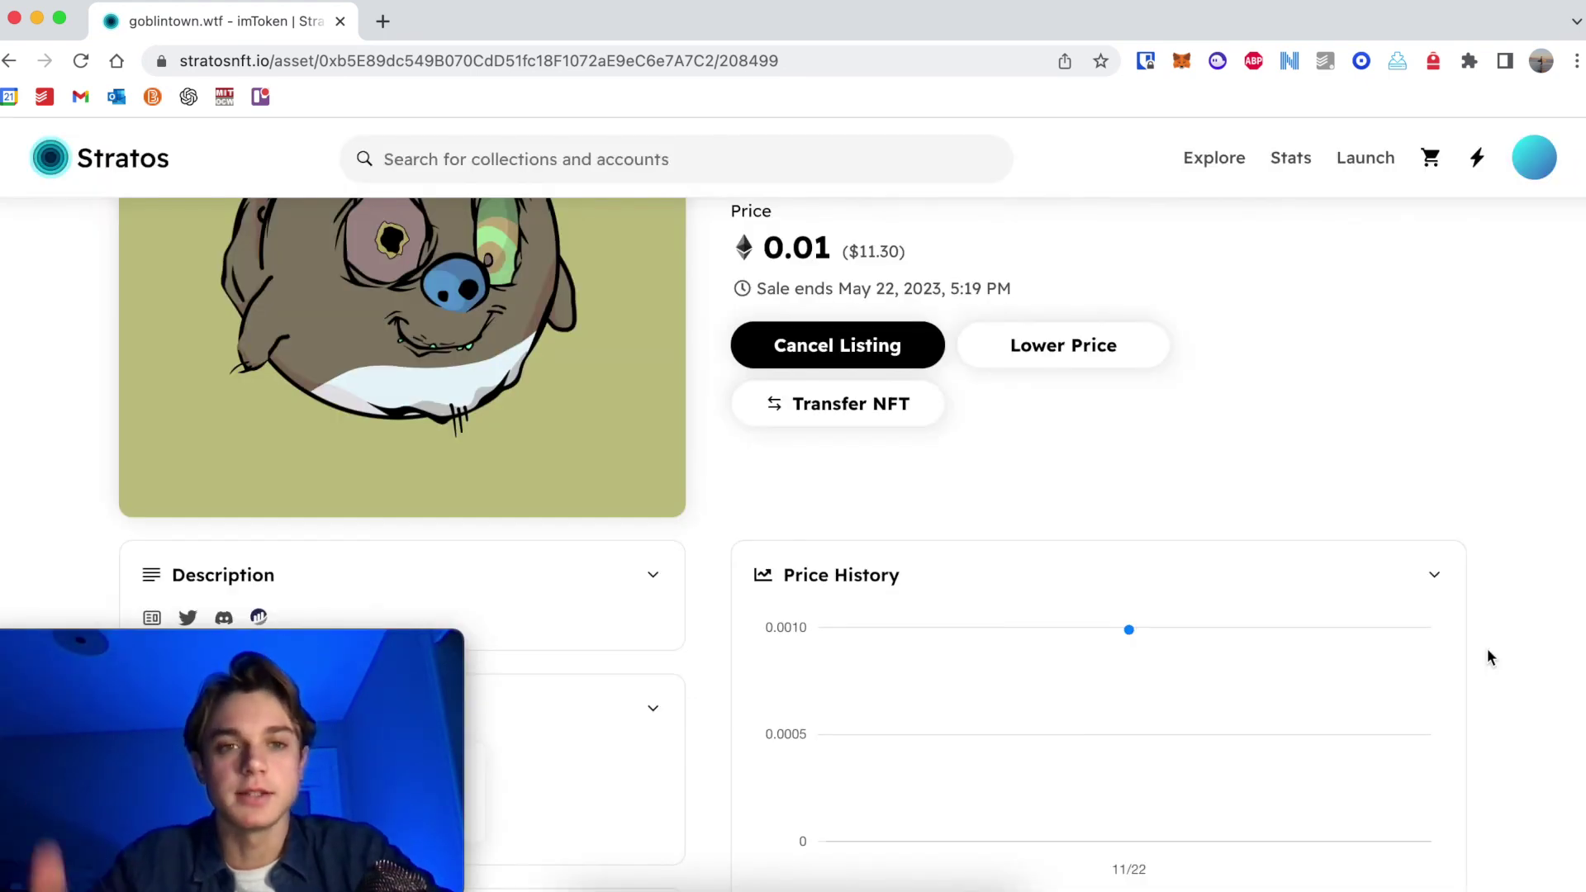
Verify the 0.01 ETH price on the goblintown asset page, then view both owned NFTs on the profile.
scroll(1487, 650, up, 3)
scroll(1487, 649, up, 2)
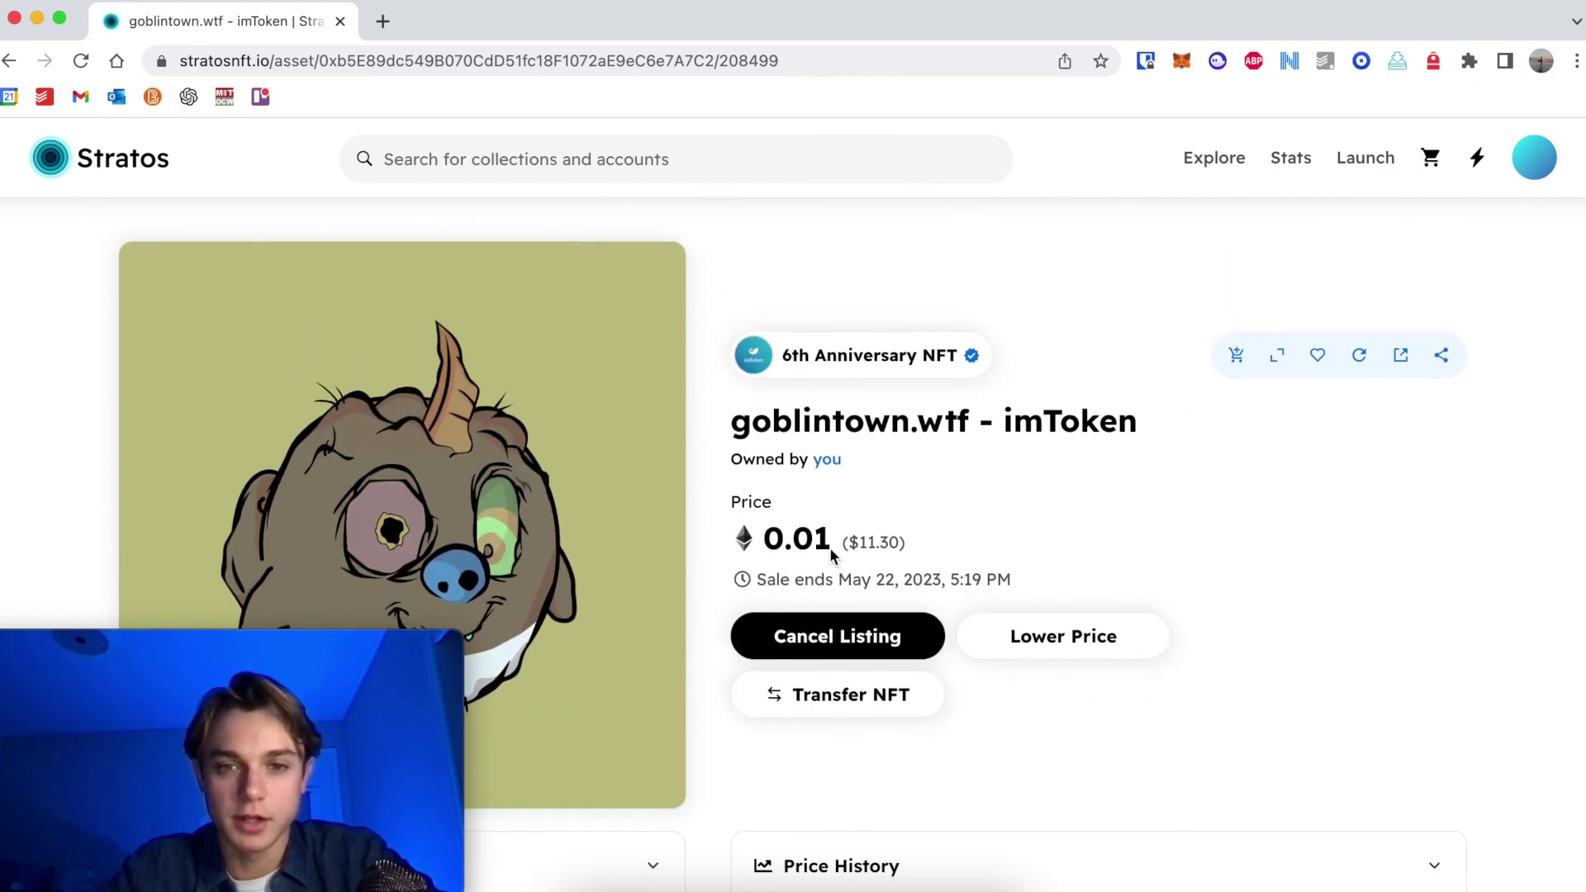
drag(830, 549, 783, 542)
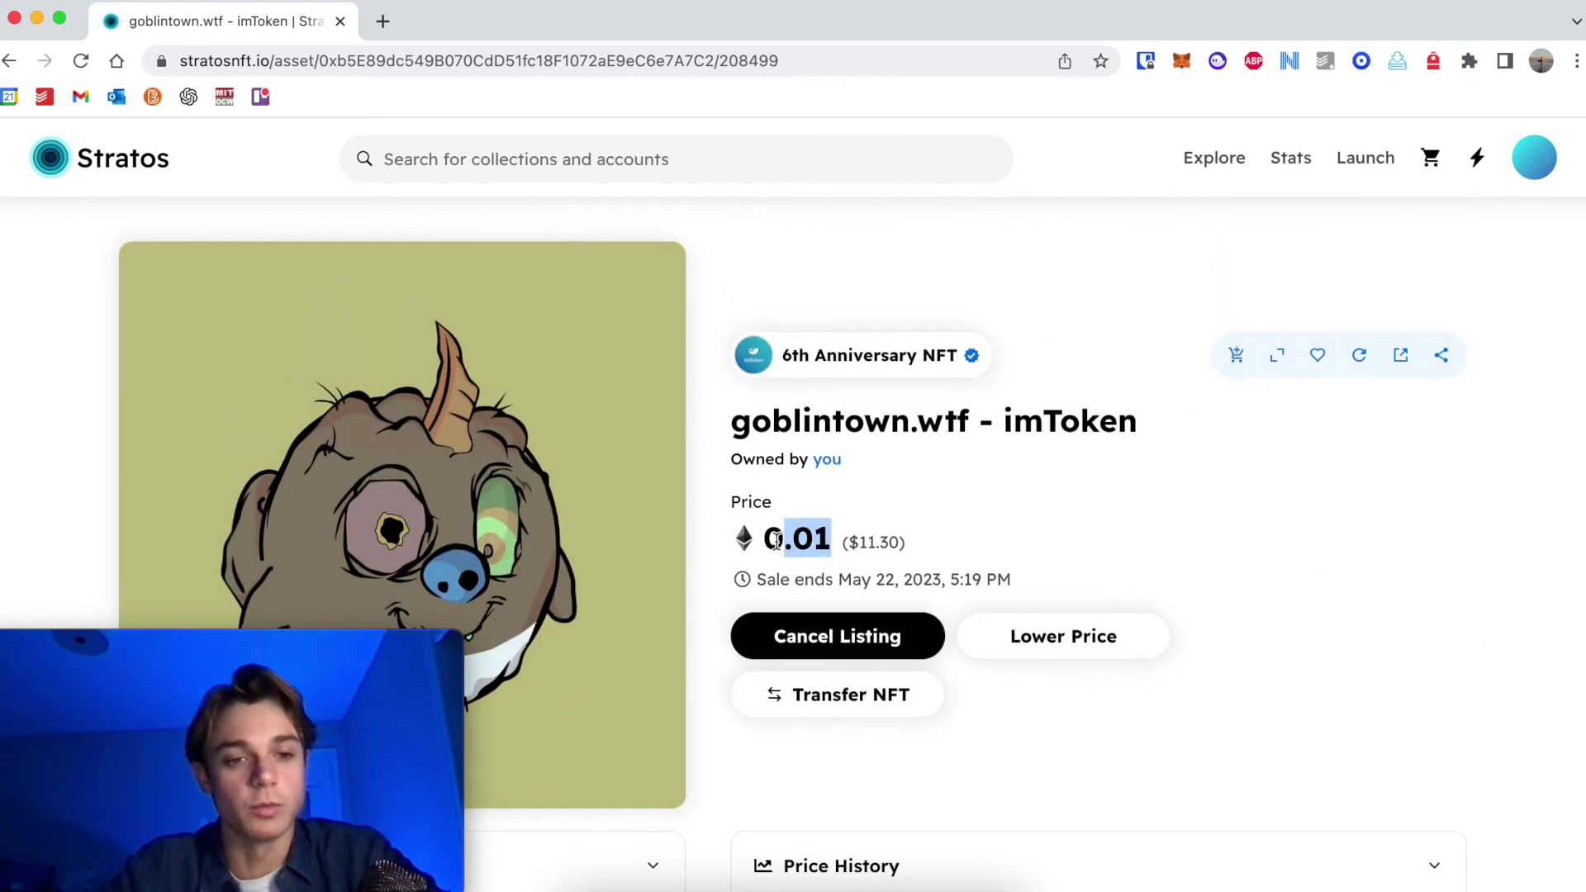
click(1536, 161)
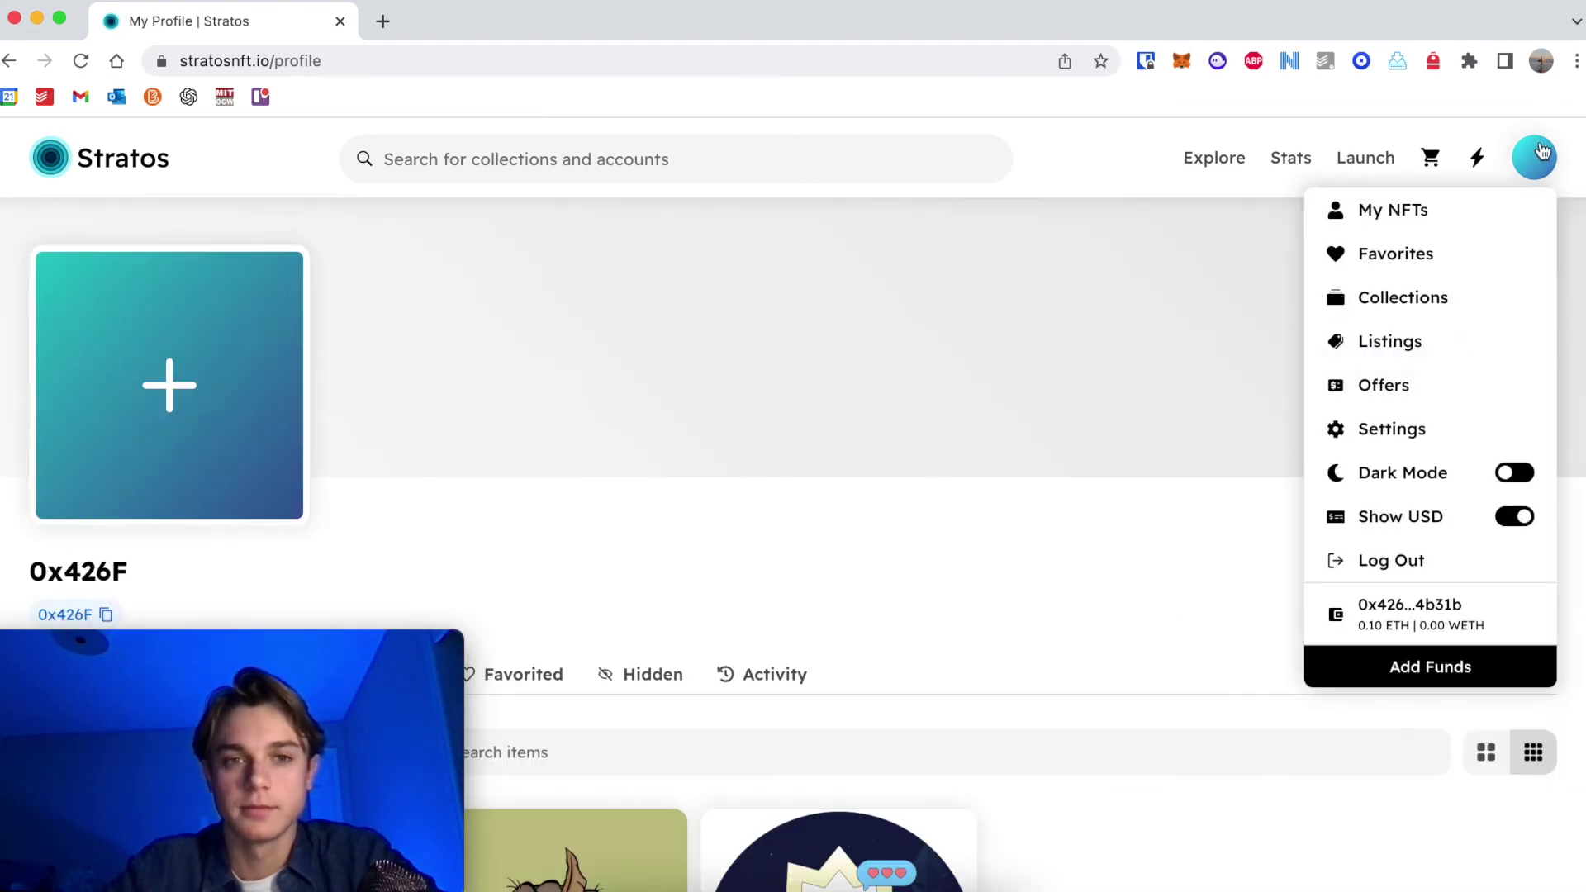
scroll(901, 581, down, 7)
scroll(902, 580, up, 5)
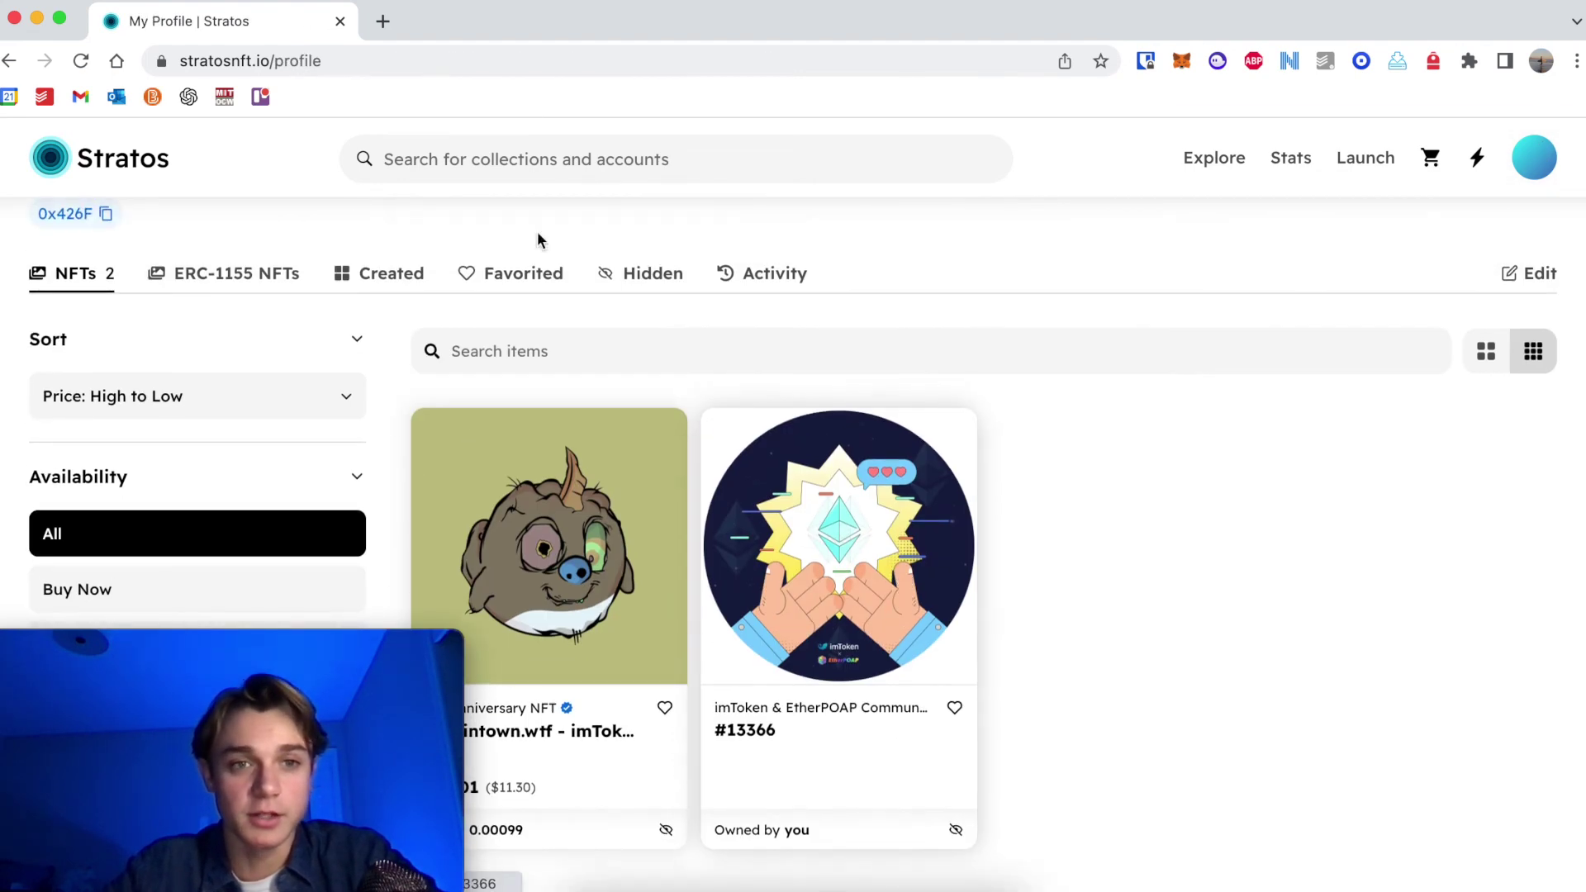